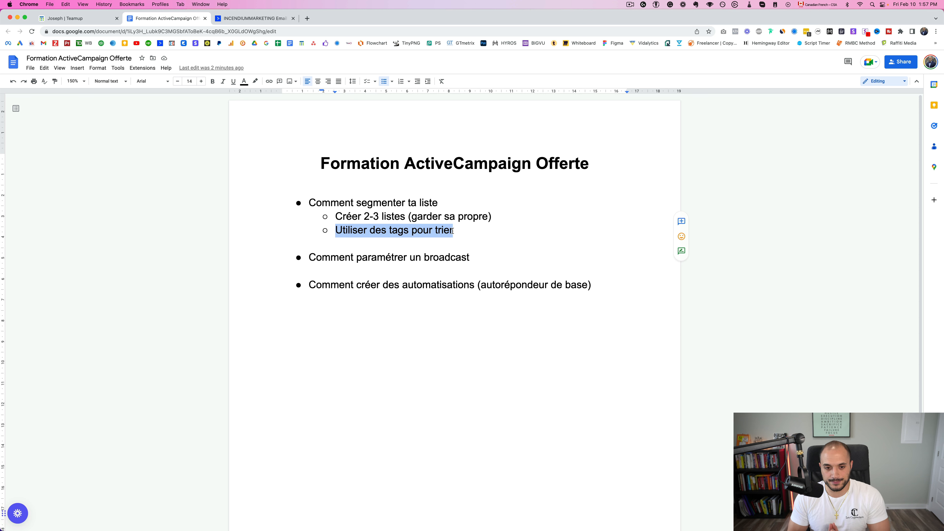
# Highlight the 'Comment paramétrer un broadcast' line, glance at the ActiveCampaign tab, and return to the outline
pyautogui.click(404, 254)
pyautogui.moveTo(310, 258); pyautogui.dragTo(471, 258)
pyautogui.click(354, 287)
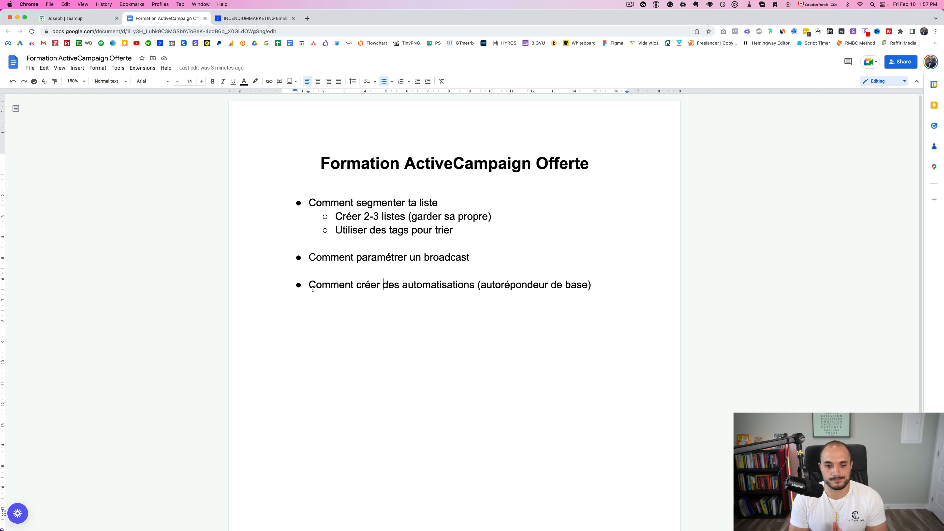
pyautogui.hotkey('ctrl', 'Tab')
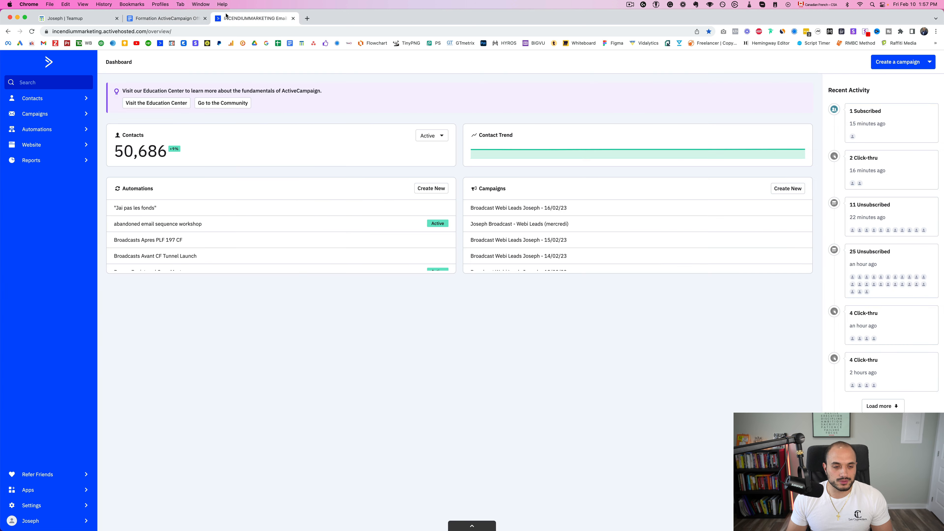
pyautogui.click(182, 17)
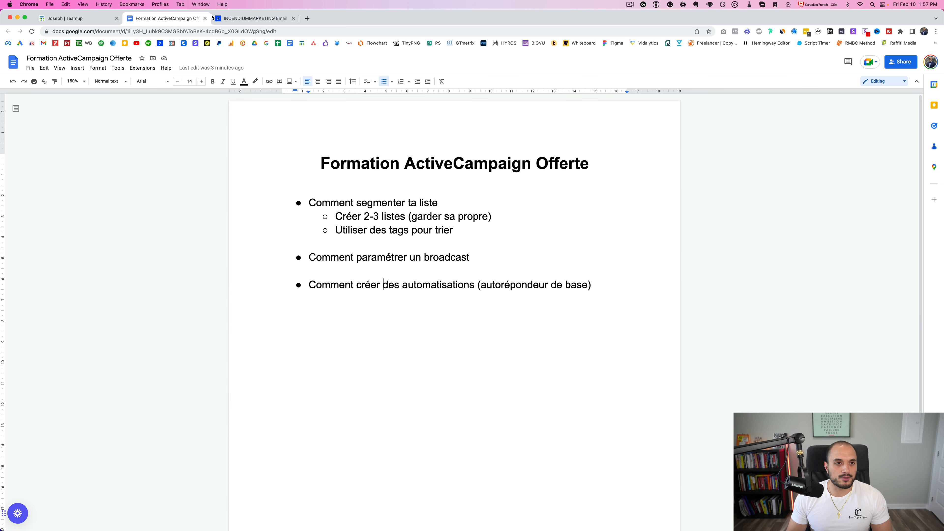
# Highlight the 'Comment segmenter ta liste' bullet and the word tags, then switch to the ActiveCampaign dashboard
pyautogui.moveTo(304, 203); pyautogui.dragTo(441, 201)
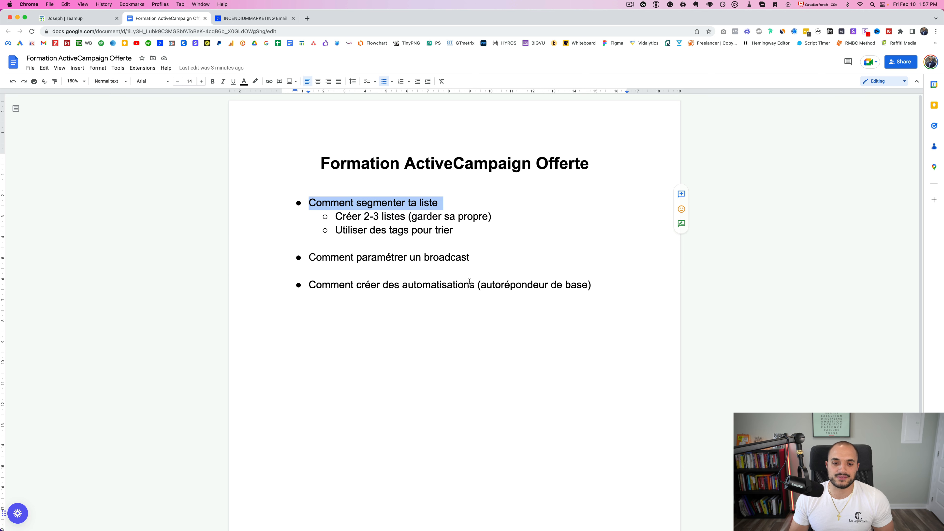
pyautogui.click(454, 257)
pyautogui.moveTo(389, 232); pyautogui.dragTo(410, 232)
pyautogui.doubleClick(437, 242)
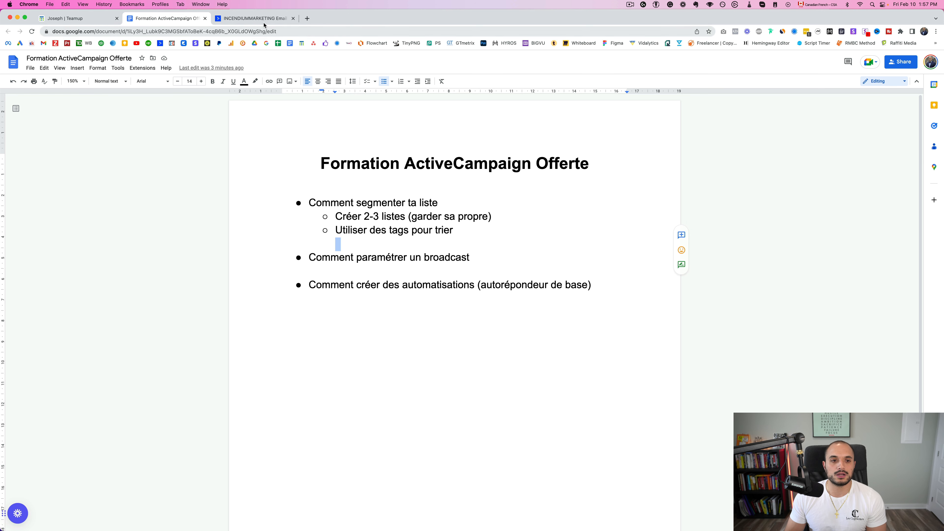
pyautogui.click(256, 18)
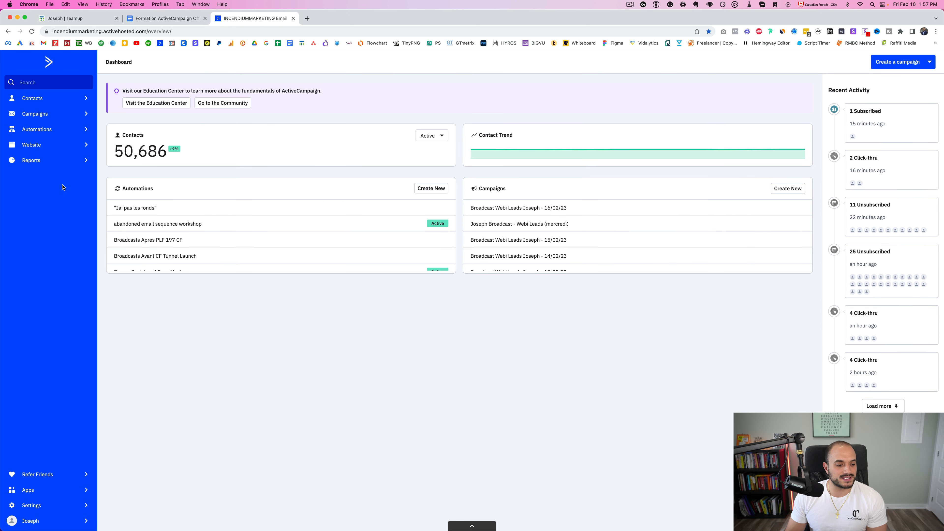
# Go to Contacts > Lists to show the account's six existing contact lists
pyautogui.click(60, 98)
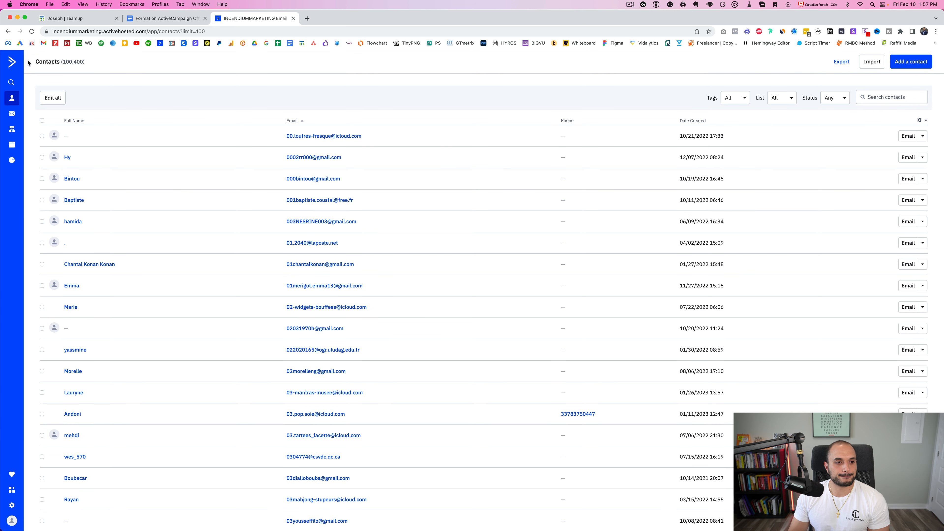
pyautogui.click(28, 62)
pyautogui.click(43, 95)
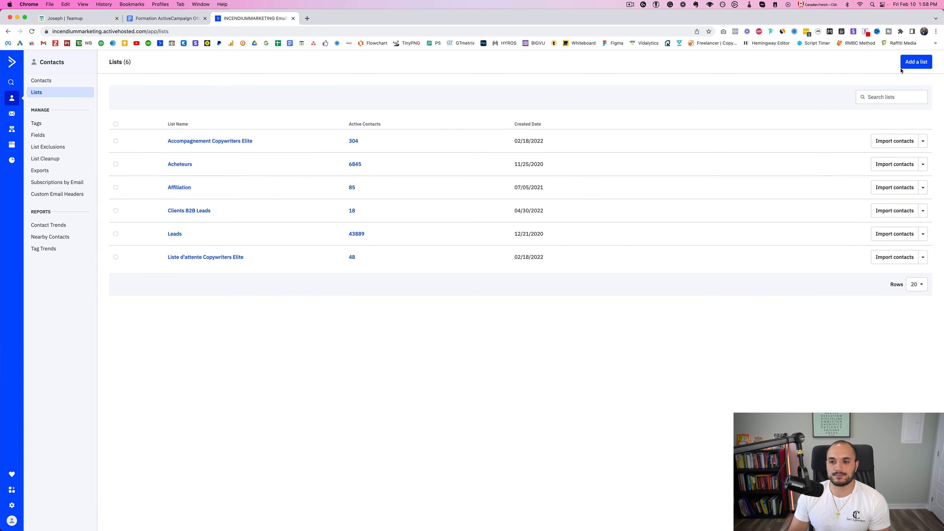
# Open the Add a list form, step through its name, website and description fields, and close it unsaved
pyautogui.click(913, 63)
pyautogui.click(434, 252)
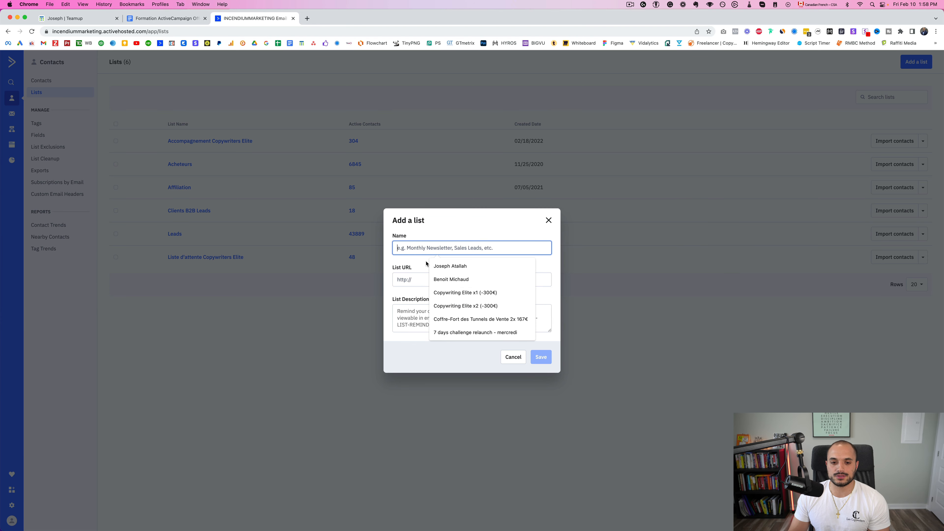
pyautogui.click(405, 280)
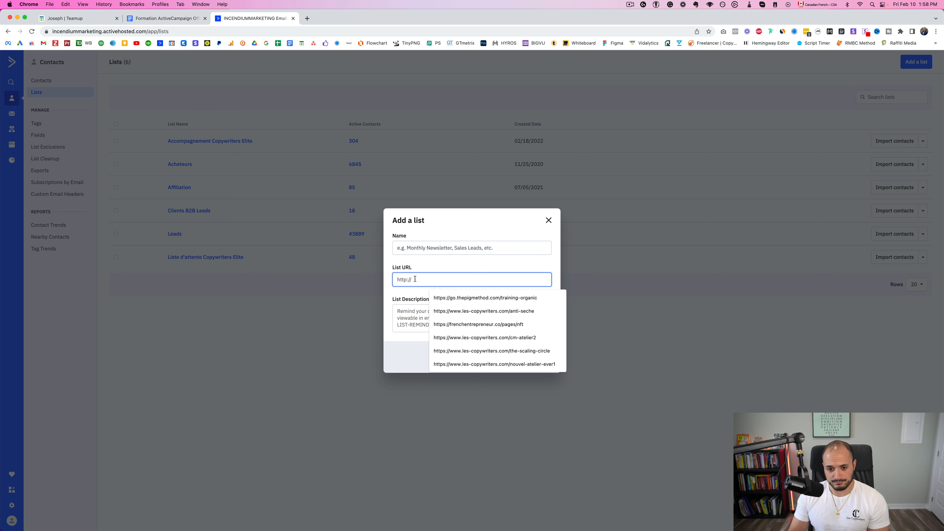
pyautogui.click(406, 270)
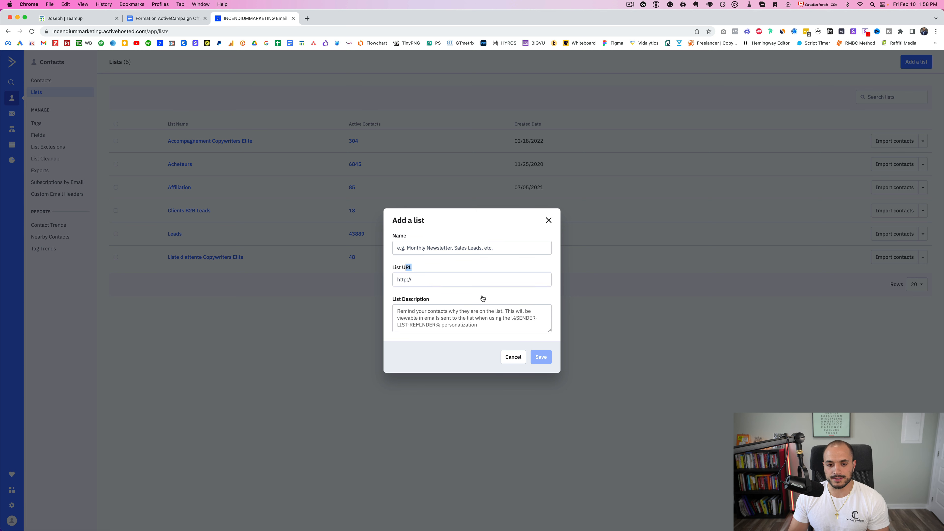
pyautogui.click(418, 315)
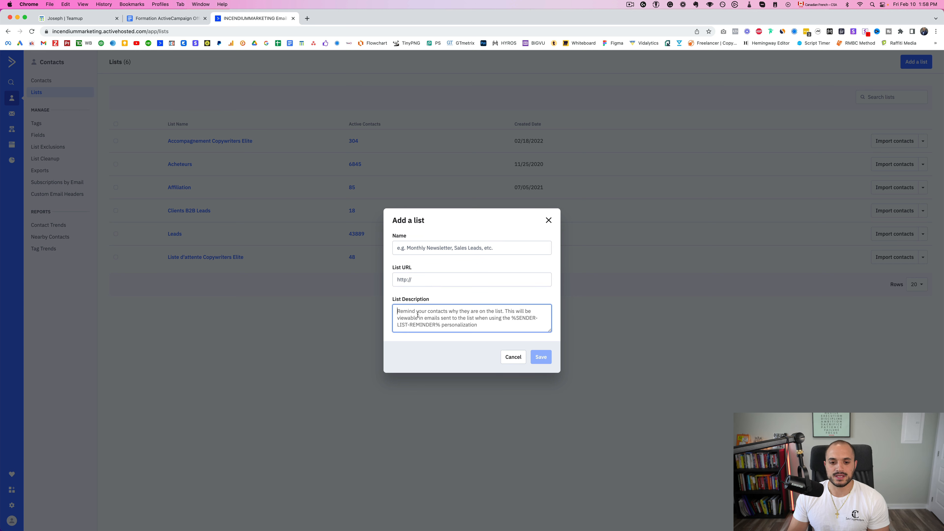
pyautogui.click(437, 283)
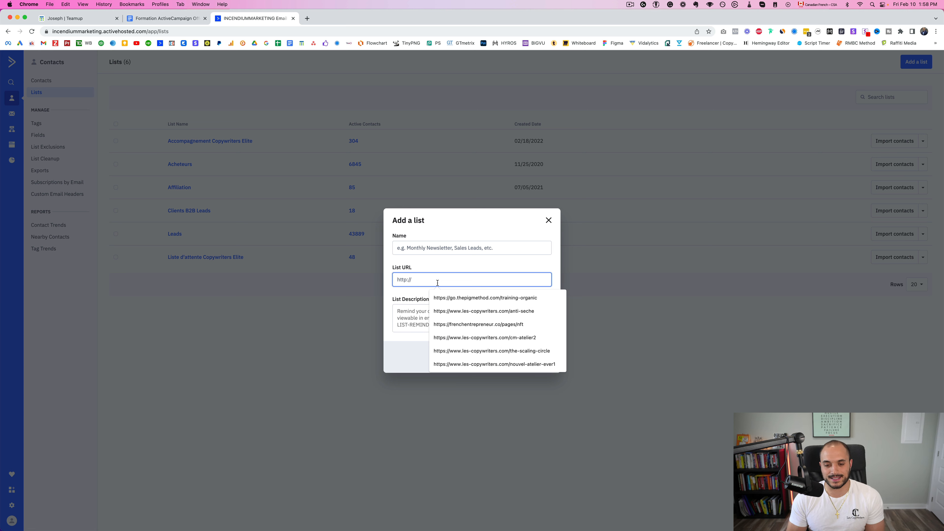
pyautogui.click(459, 263)
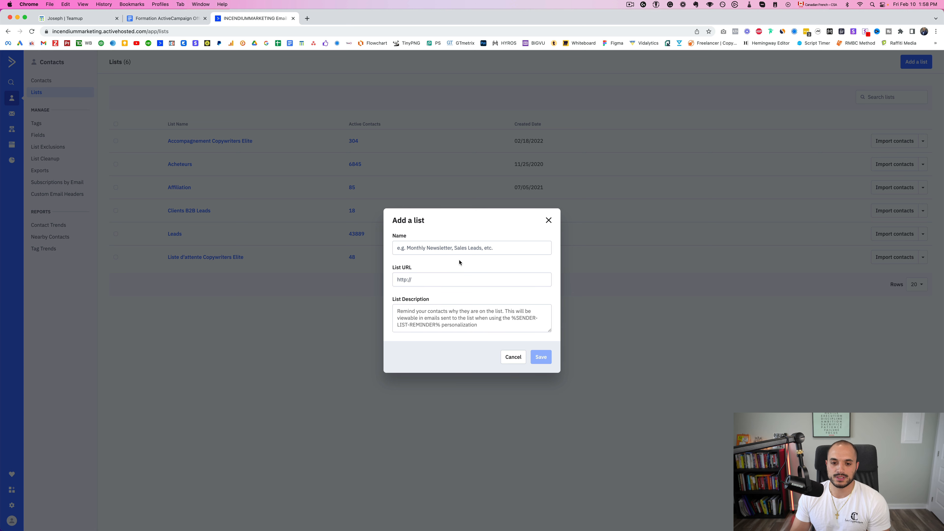
pyautogui.click(402, 313)
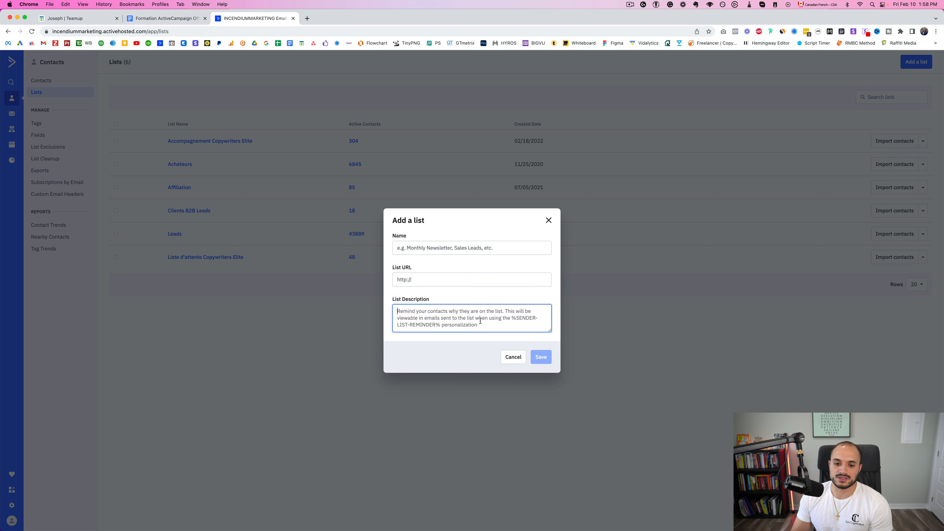
pyautogui.click(549, 221)
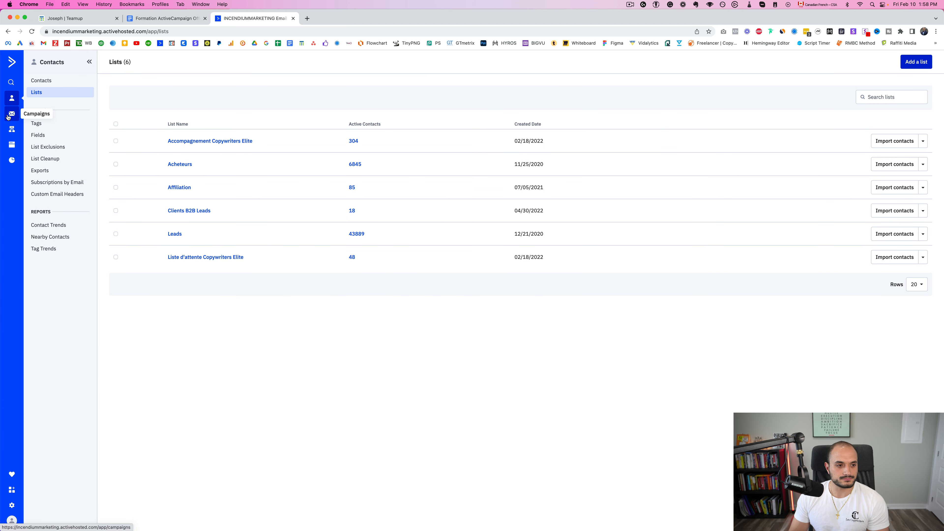
# Open the Tags page and type a sample ebook tag name into the Add Tags box
pyautogui.click(43, 125)
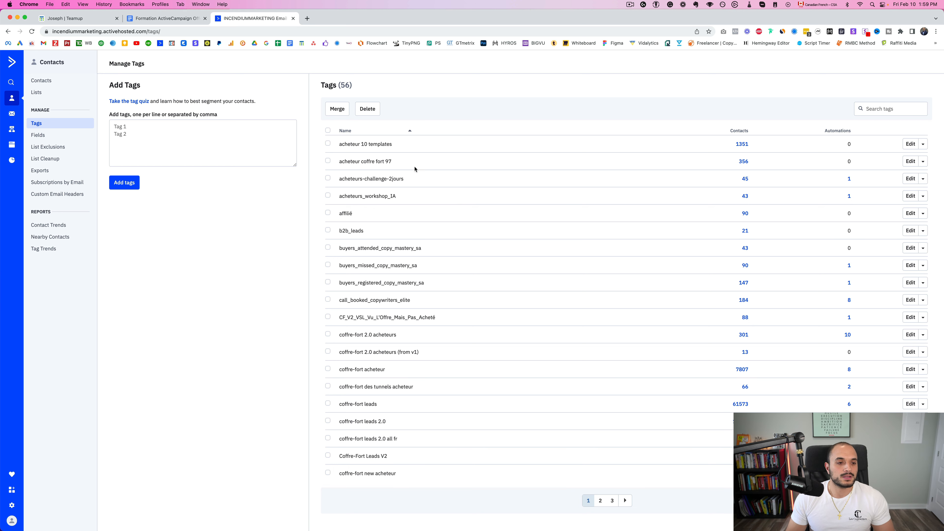
pyautogui.click(135, 121)
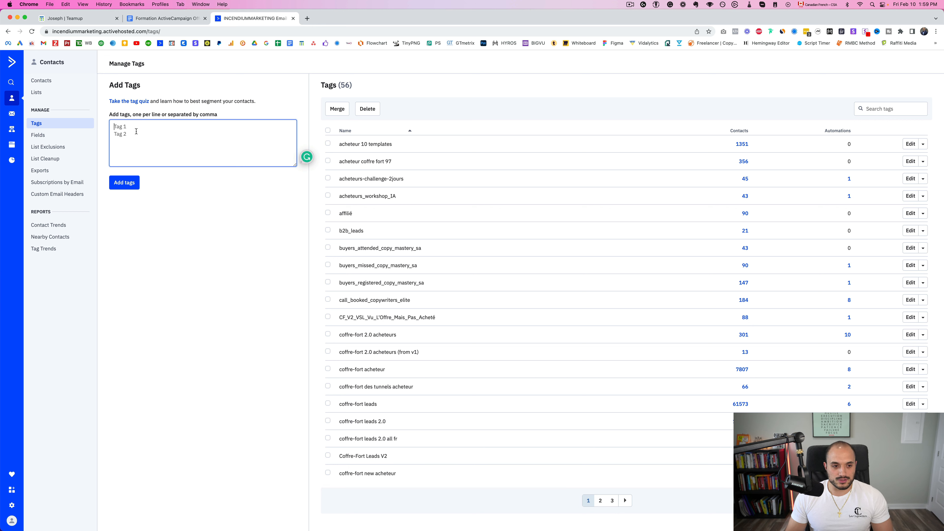
pyautogui.write('ebook_')
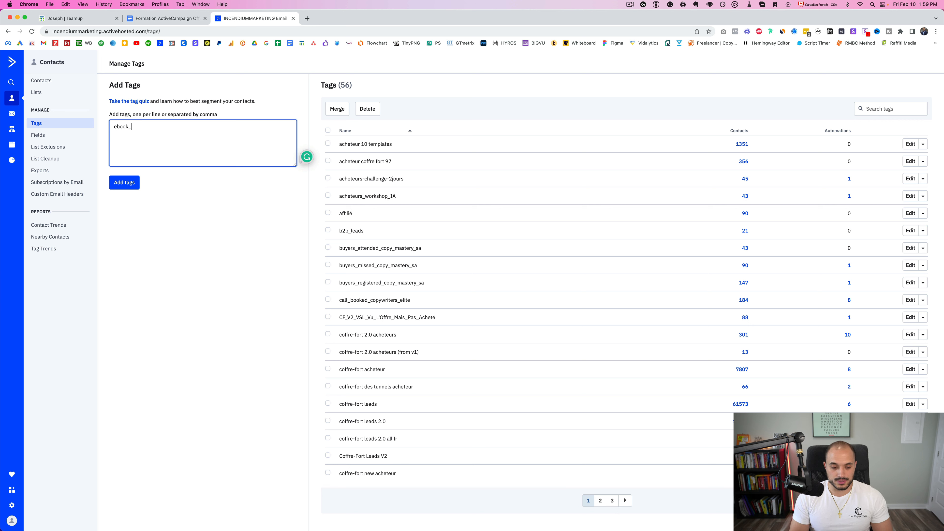
pyautogui.write('priswe')
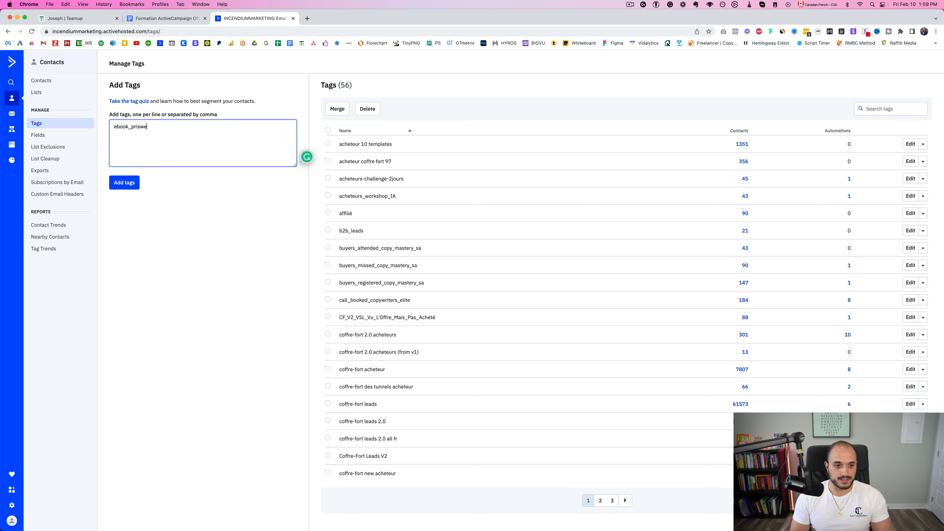
pyautogui.press('BackSpace')
pyautogui.press('BackSpace')
pyautogui.write('e_de')
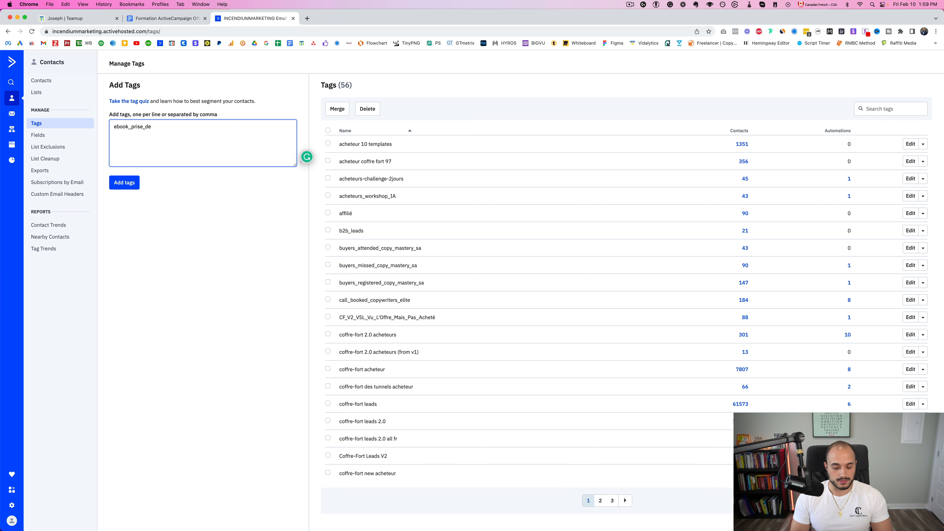
pyautogui.write('+p')
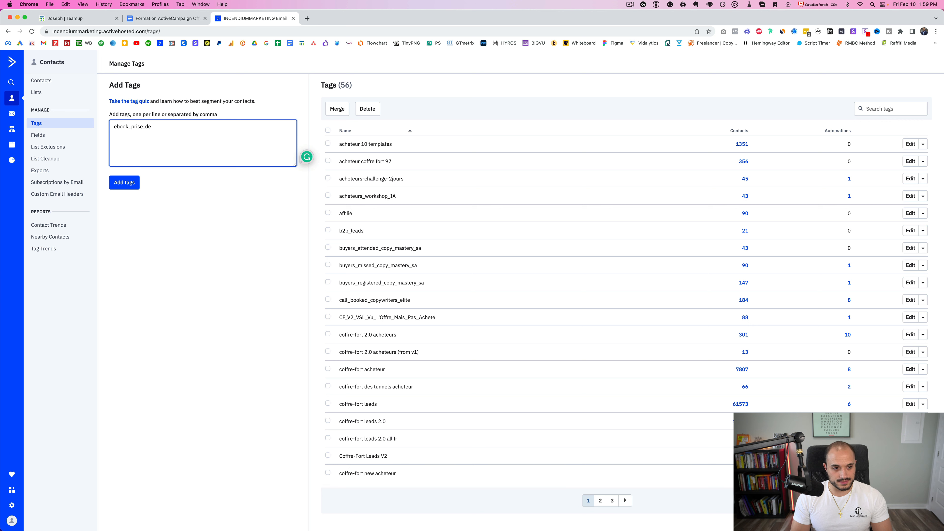
pyautogui.write('_masse_musculaire,')
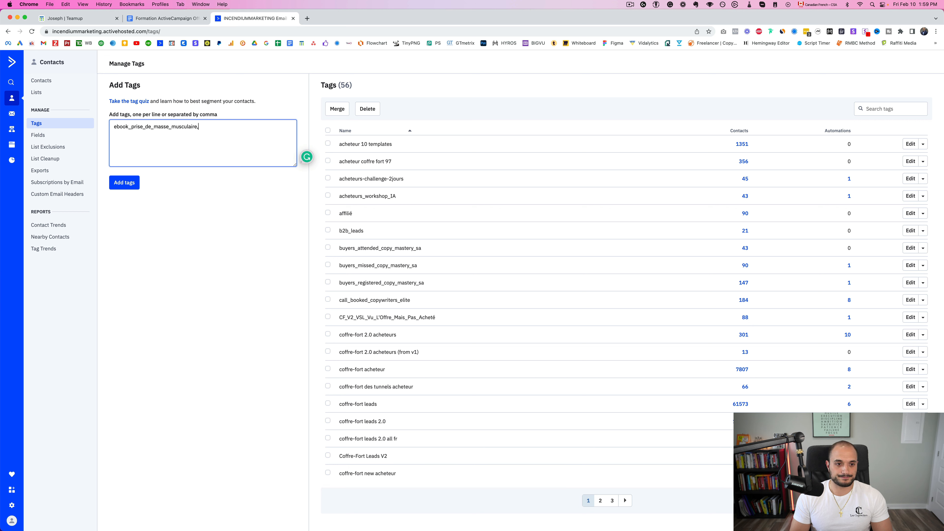
pyautogui.write('etc')
# Erase the sample tag text so nothing is added, then go to the Campaigns overview
pyautogui.press('super+a')
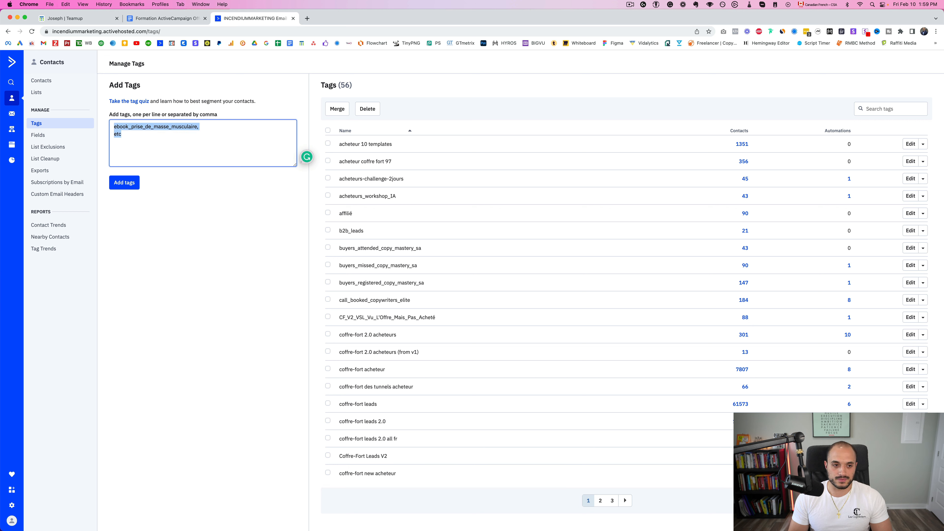
pyautogui.press('BackSpace')
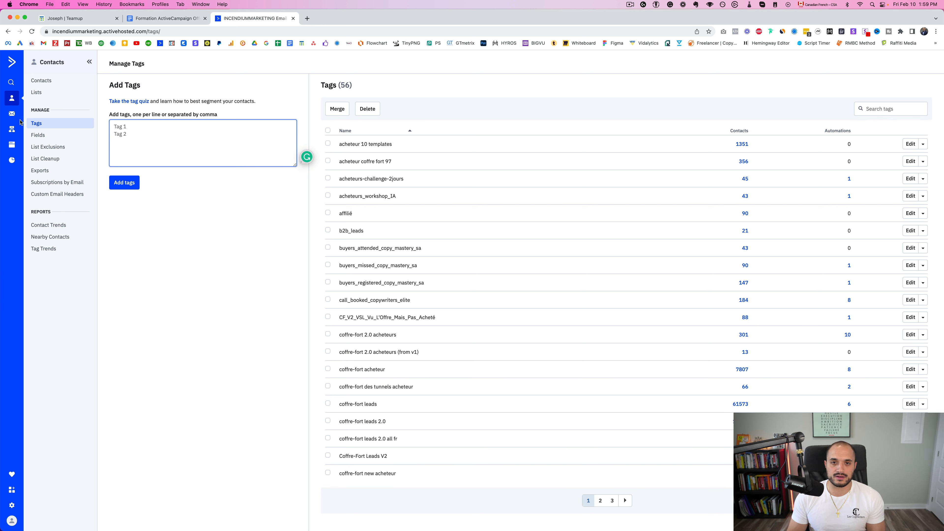
pyautogui.click(11, 117)
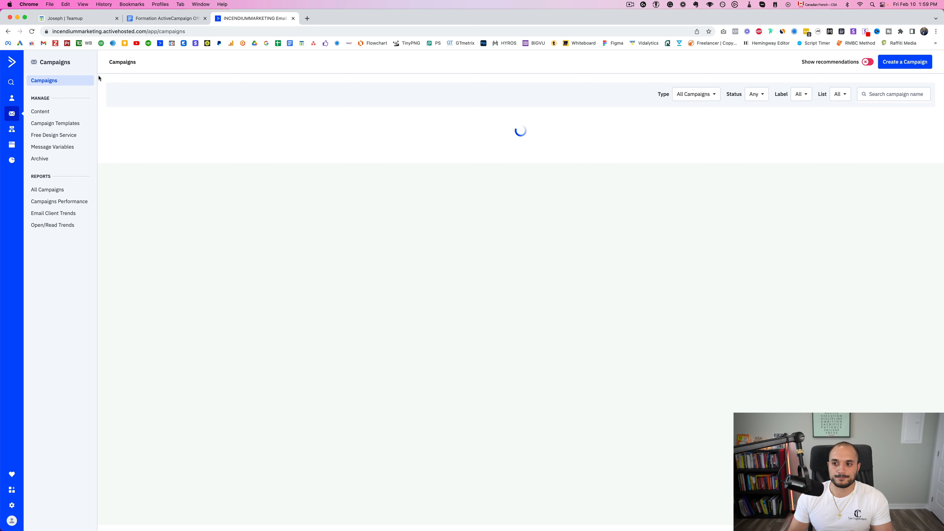
# View the new-campaign type options under Create a Campaign, then go back to the course outline
pyautogui.click(915, 67)
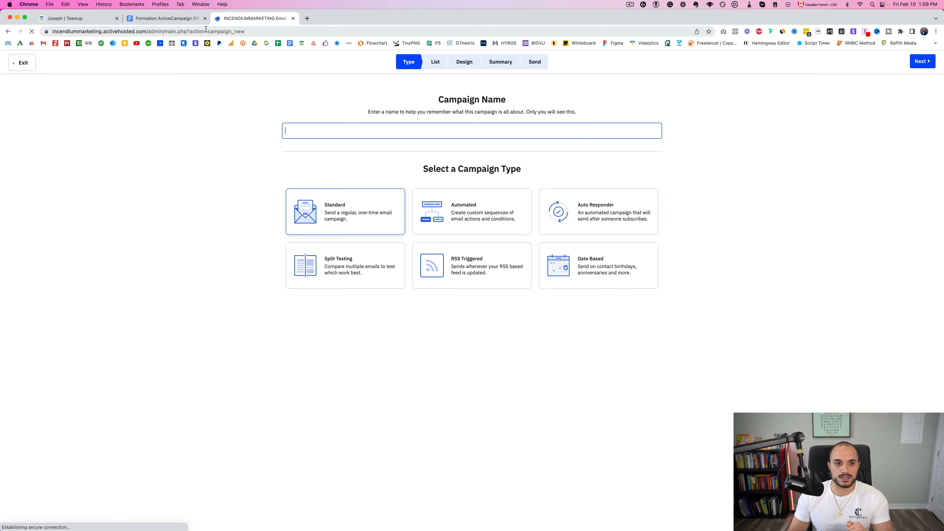
pyautogui.click(182, 19)
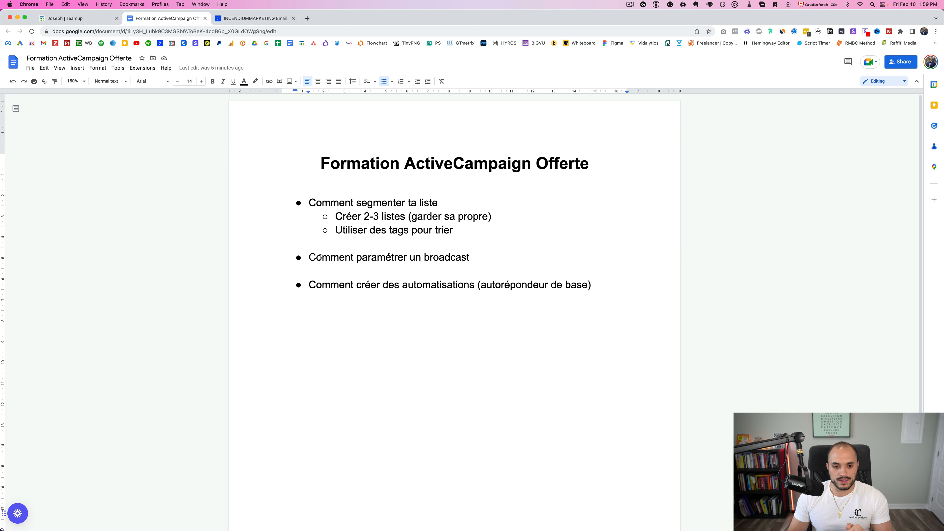
# Add the indented sub-point 'segmenter un e-mail' under the broadcast line, then return to the Campaign Name field
pyautogui.moveTo(309, 257); pyautogui.dragTo(471, 257)
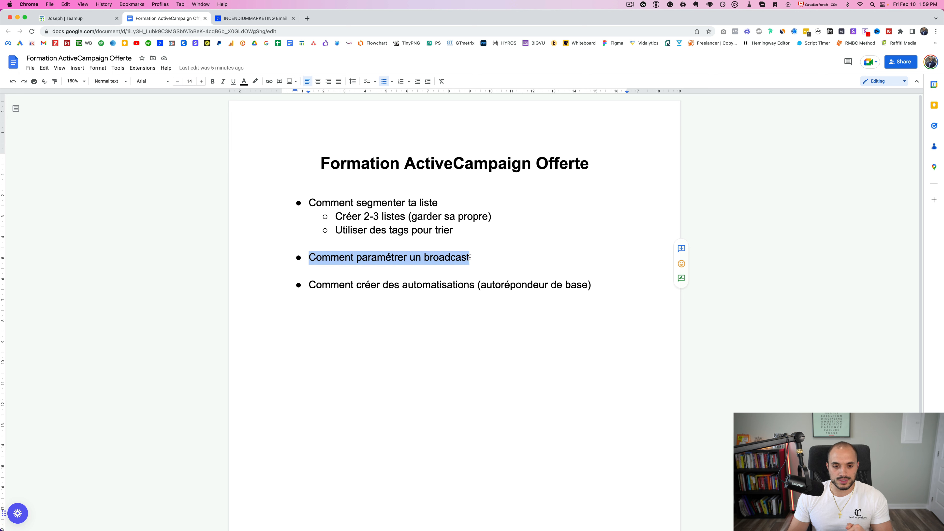
pyautogui.click(481, 258)
pyautogui.press('Return')
pyautogui.press('Tab')
pyautogui.write('se')
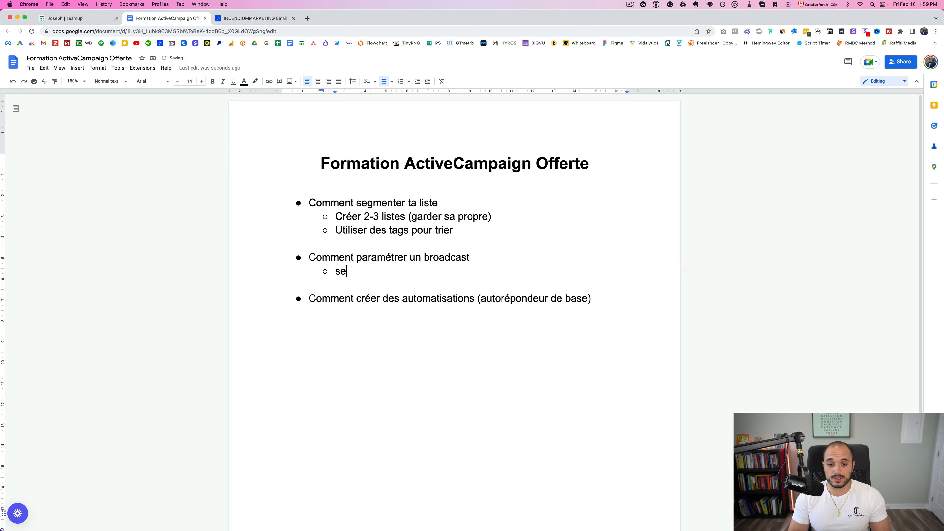
pyautogui.write('gmenter un e-mail')
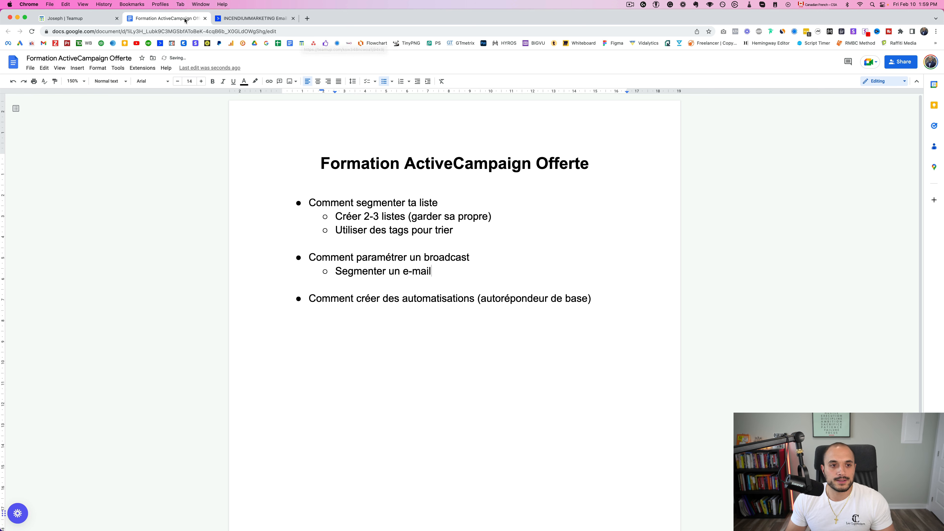
pyautogui.click(255, 18)
pyautogui.click(352, 135)
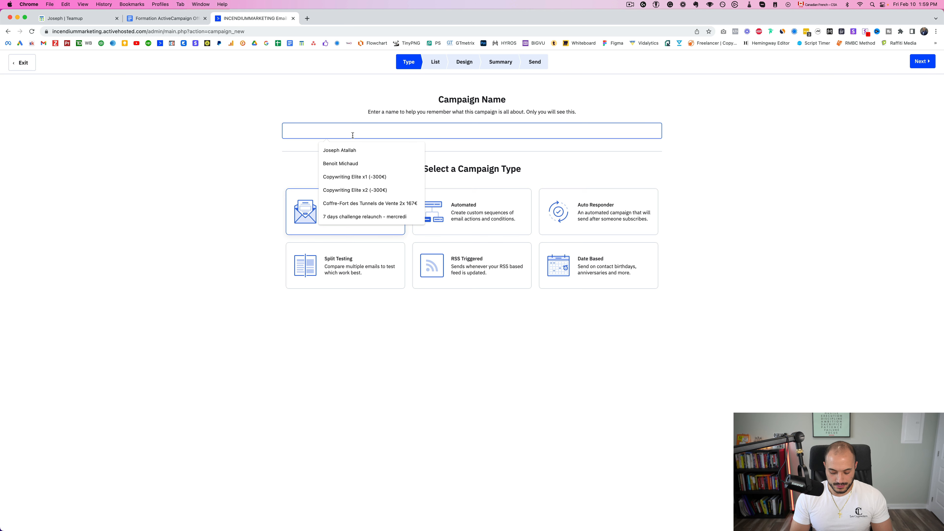
# Name the campaign 'Test #1', select the Leads list as recipients, and continue to Design
pyautogui.write('Rest')
pyautogui.press('BackSpace')
pyautogui.press('BackSpace')
pyautogui.press('BackSpace')
pyautogui.press('BackSpace')
pyautogui.write('Te')
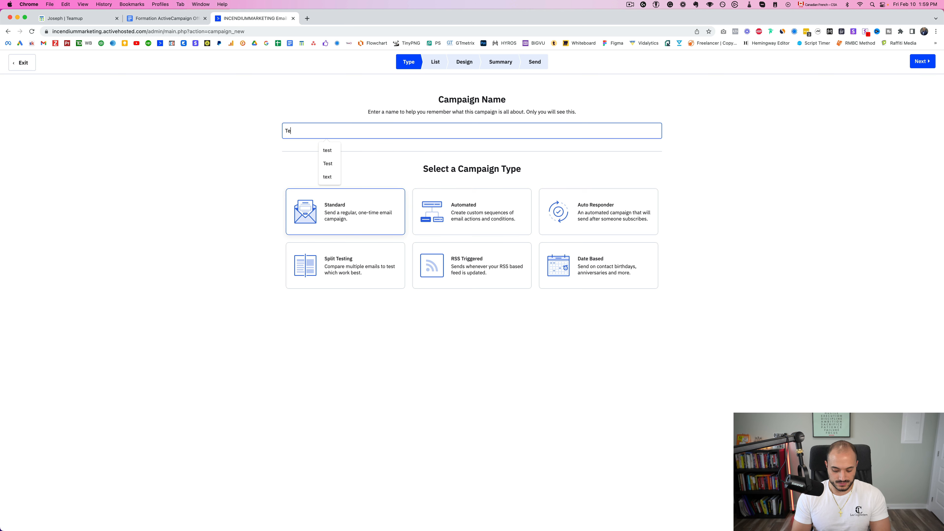
pyautogui.write('st #1')
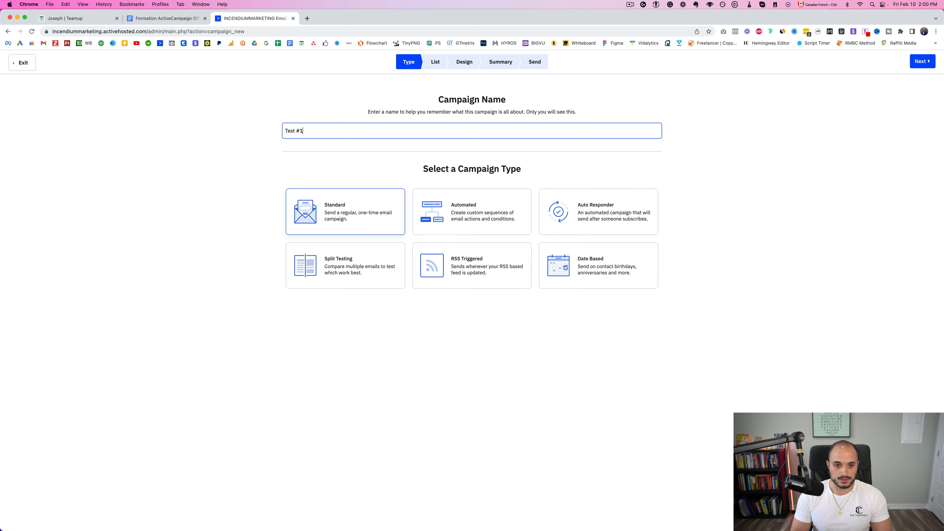
pyautogui.click(919, 62)
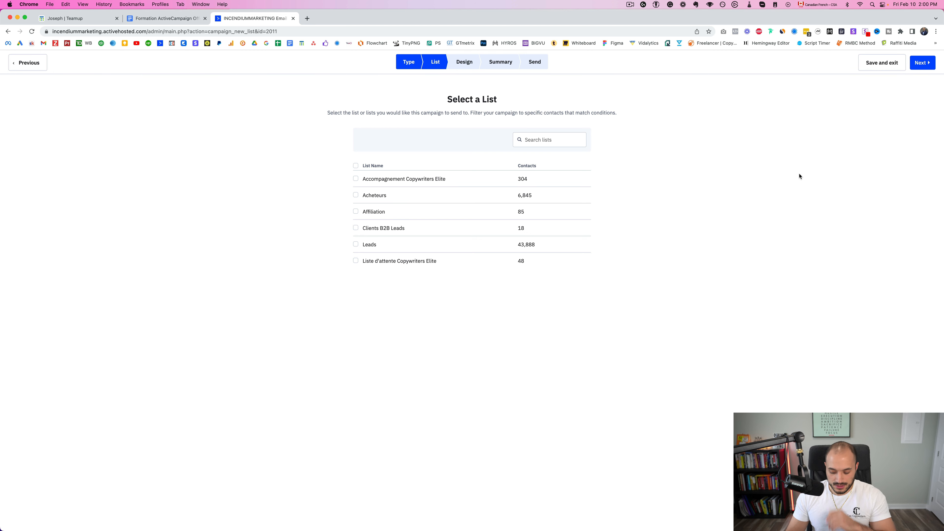
pyautogui.press('super+equal')
pyautogui.press('super+equal')
pyautogui.press('super+equal')
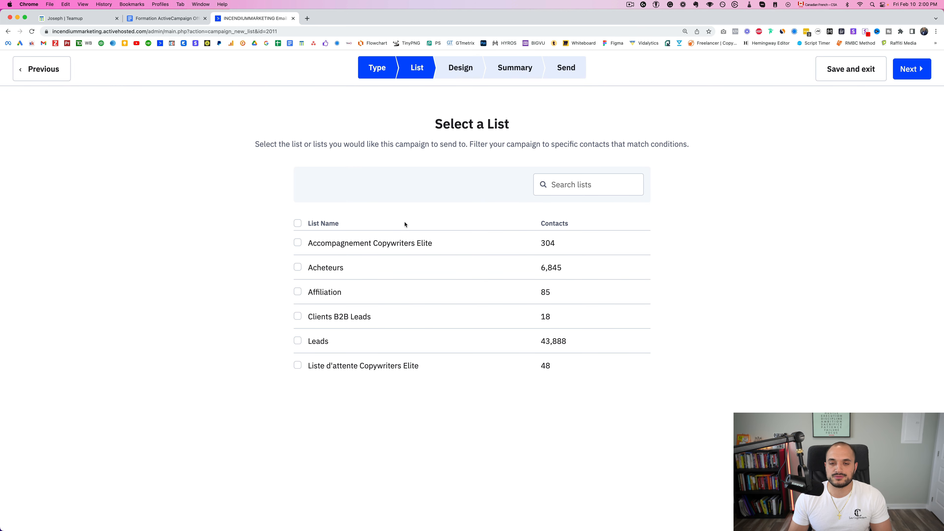
pyautogui.click(298, 341)
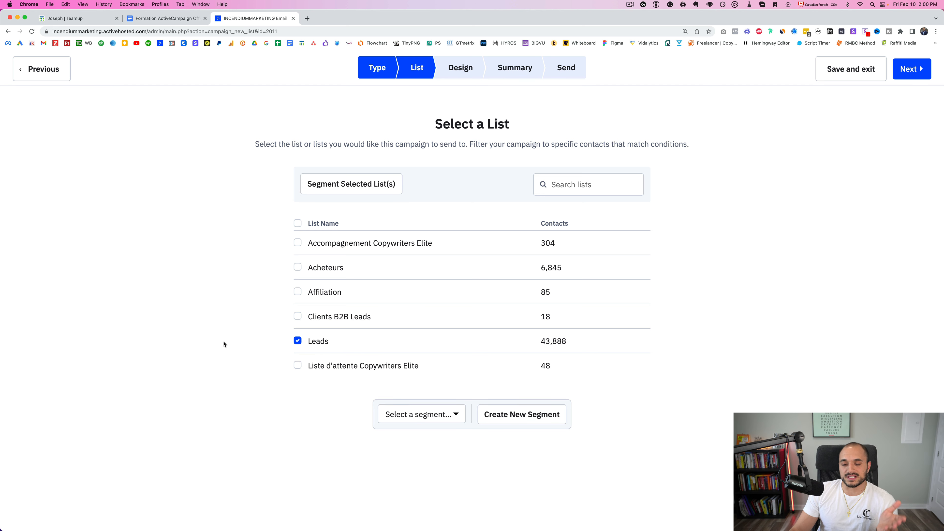
pyautogui.click(911, 69)
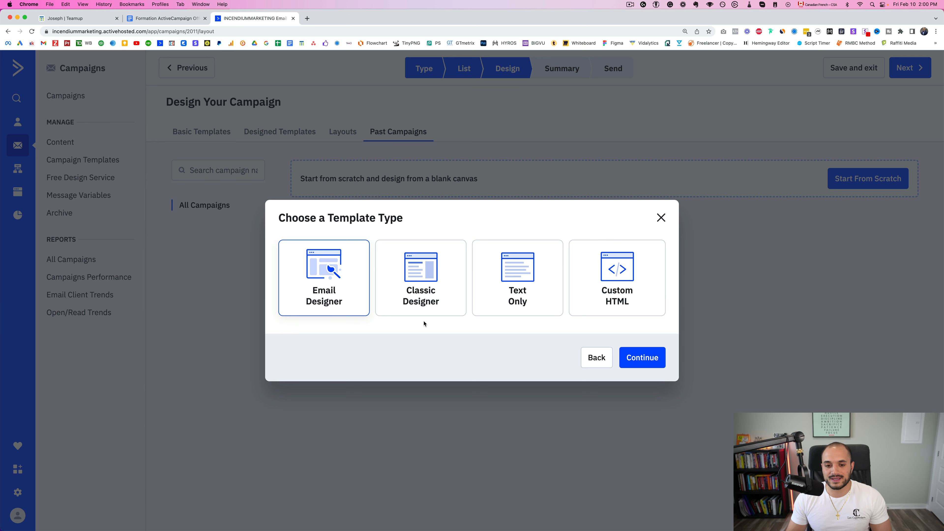
# Choose the Classic Designer and base the email on the most recent past campaign
pyautogui.click(430, 303)
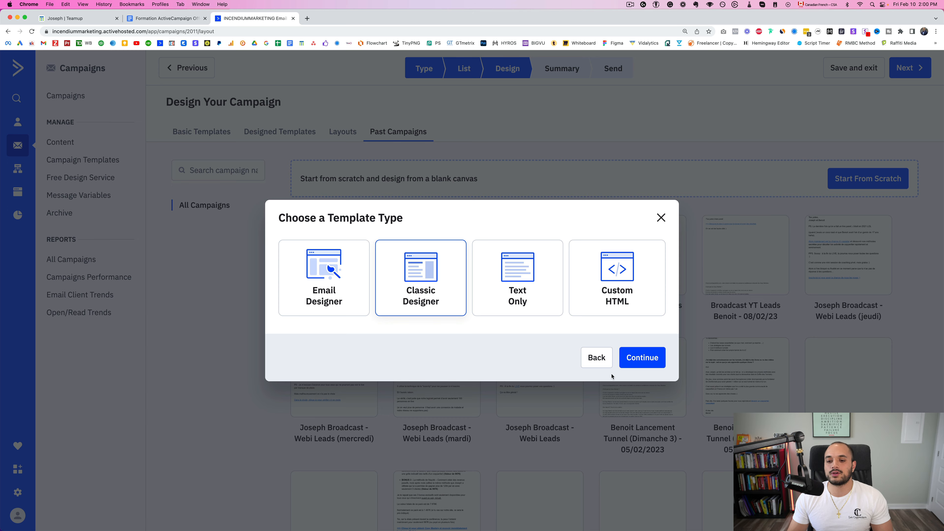
pyautogui.click(633, 366)
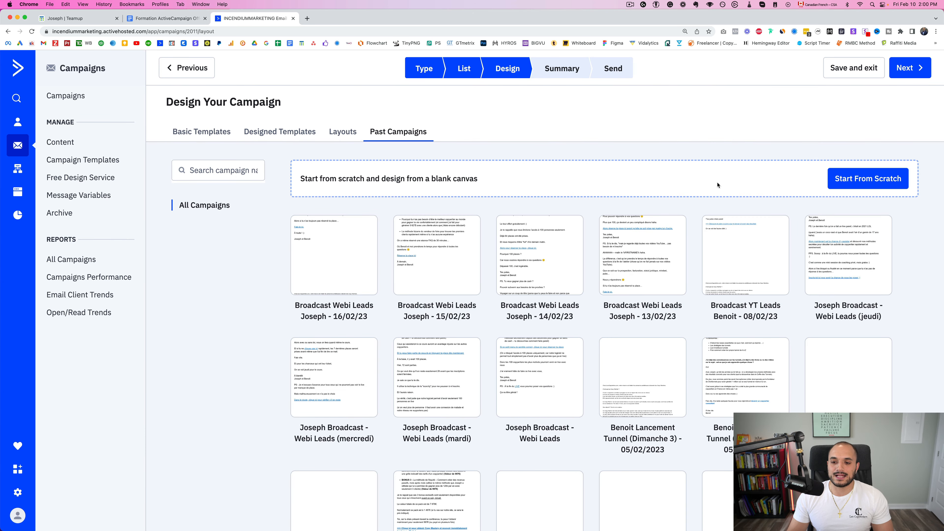
pyautogui.scroll(-8, 718, 185)
pyautogui.scroll(8, 629, 384)
pyautogui.moveTo(334, 252)
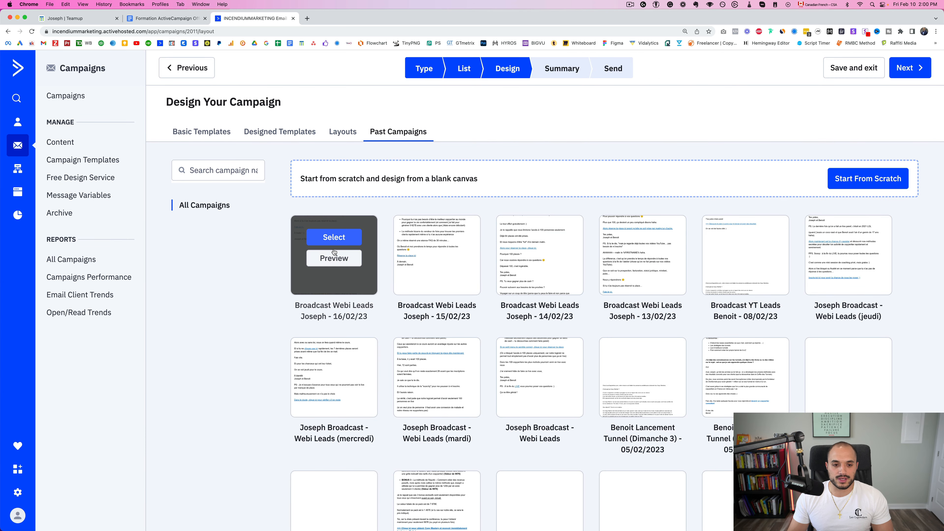
pyautogui.click(326, 238)
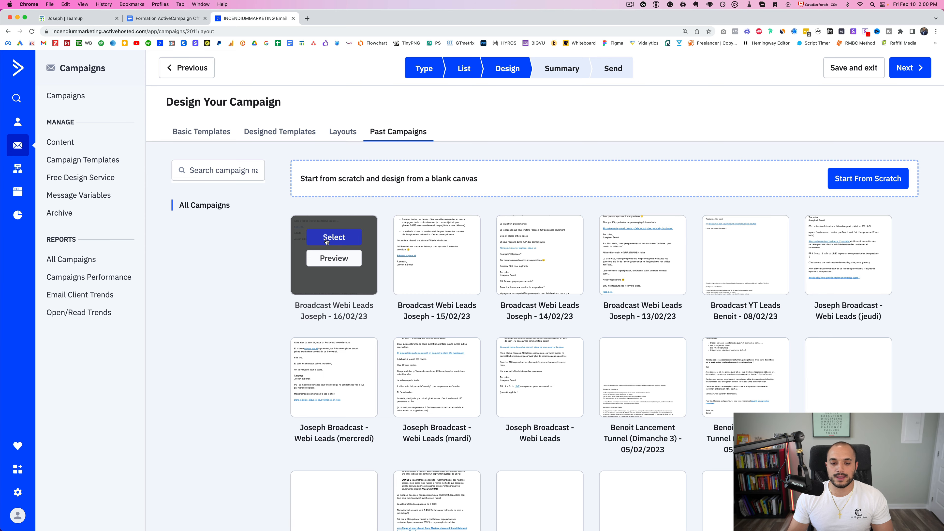
pyautogui.tripleClick(391, 231)
pyautogui.click(391, 231)
pyautogui.moveTo(358, 235); pyautogui.dragTo(491, 237)
pyautogui.tripleClick(450, 237)
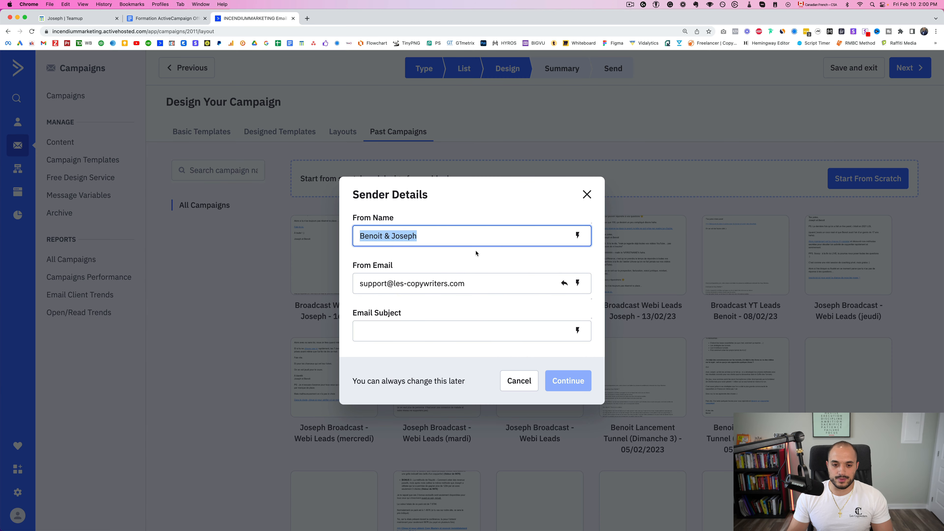
pyautogui.write('NOM')
pyautogui.press('BackSpace')
pyautogui.press('BackSpace')
pyautogui.press('BackSpace')
pyautogui.write('TON ')
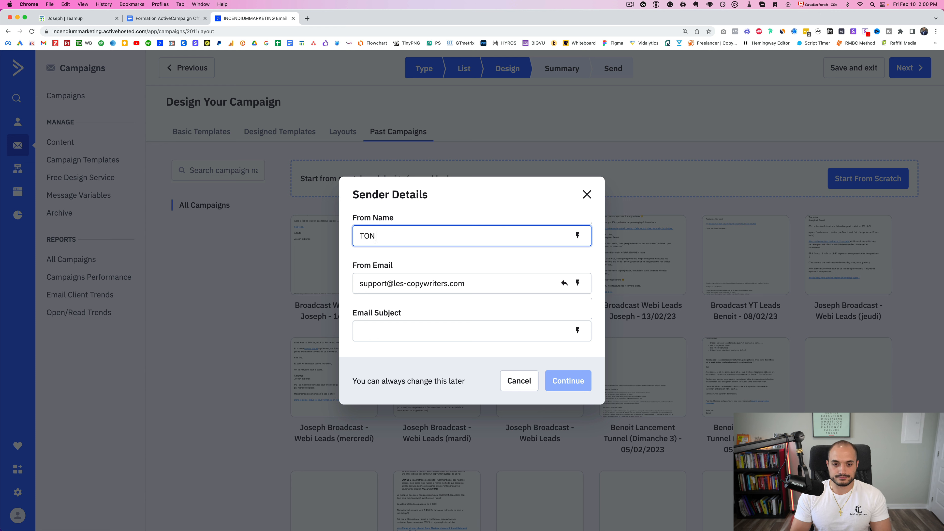
pyautogui.write('NOM À TOI')
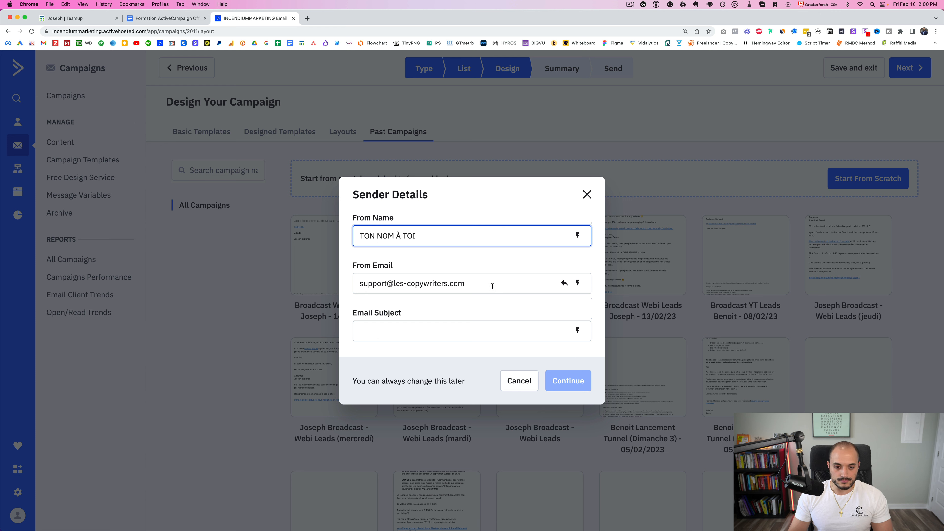
pyautogui.tripleClick(492, 286)
pyautogui.press('BackSpace')
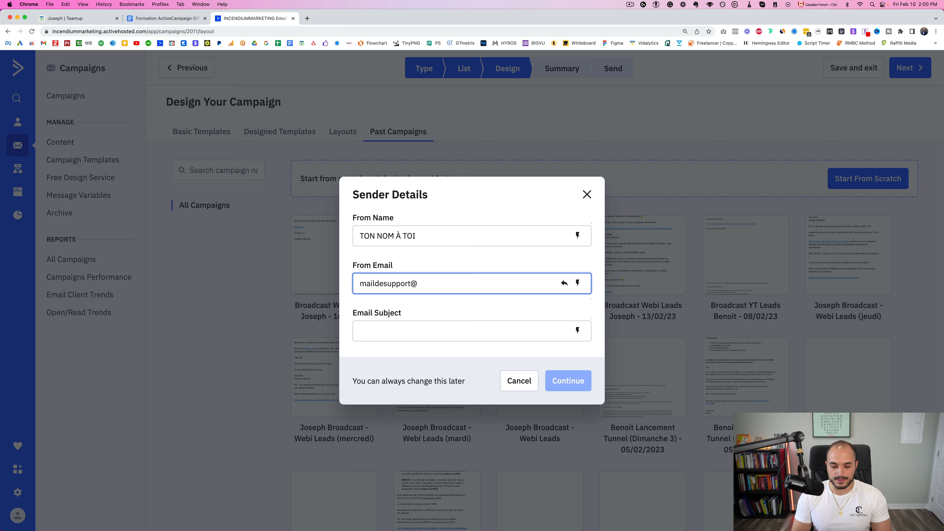
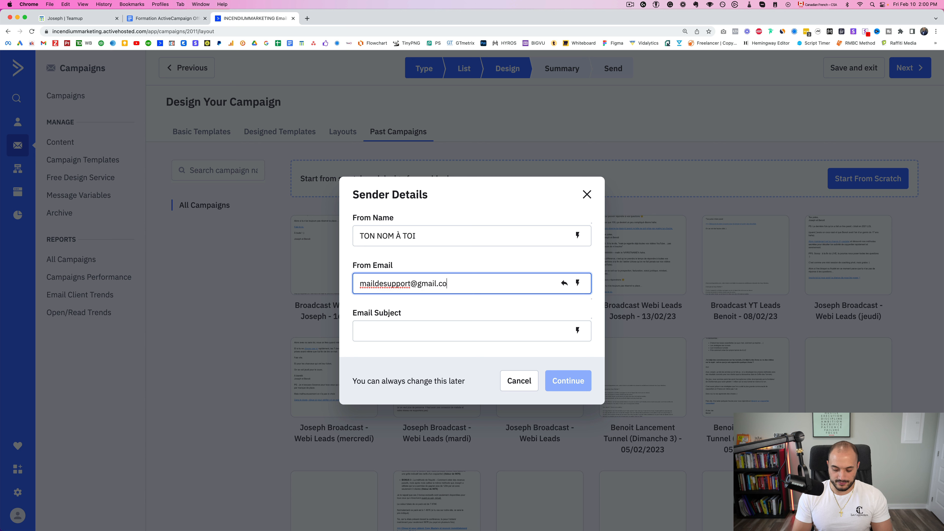
# Enter 'Test 1' as the email subject and continue to the email editor
pyautogui.click(491, 333)
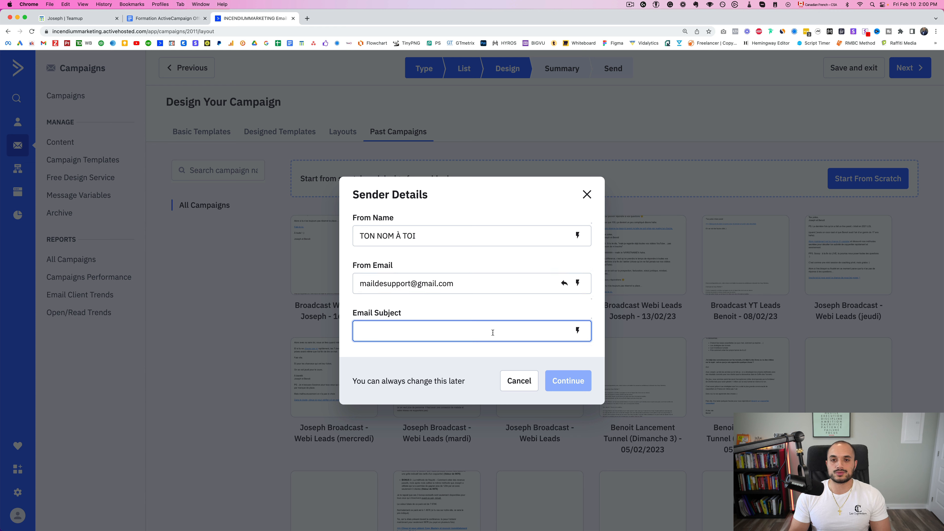
pyautogui.write('w')
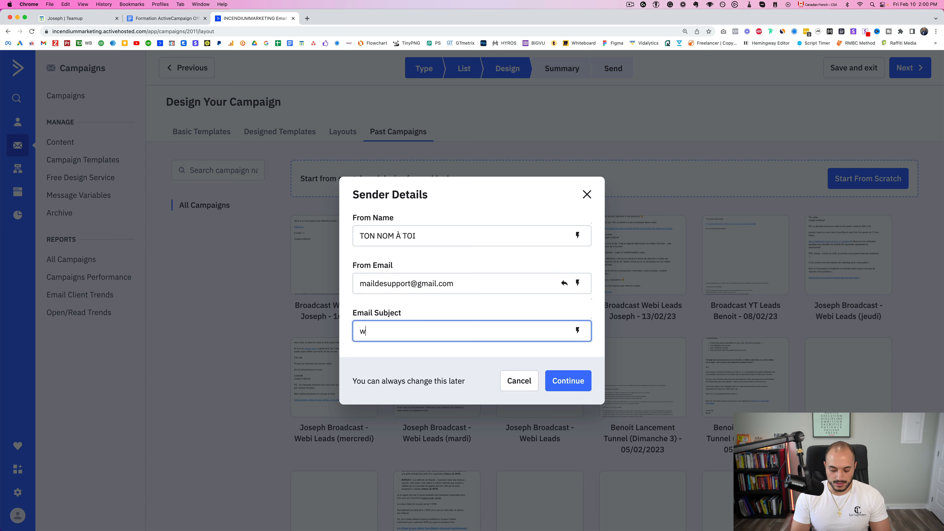
pyautogui.write('Tes')
pyautogui.press('BackSpace')
pyautogui.press('BackSpace')
pyautogui.press('BackSpace')
pyautogui.press('BackSpace')
pyautogui.write('Test 1')
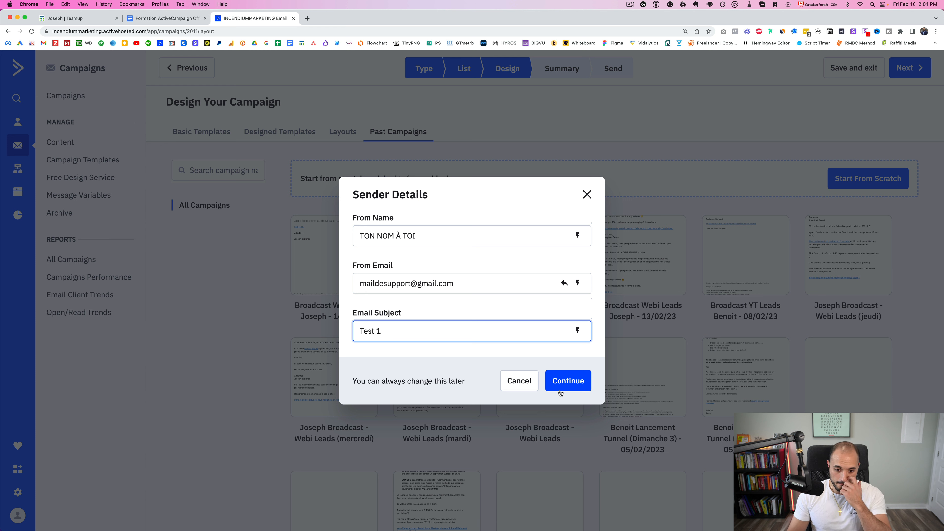
pyautogui.click(561, 394)
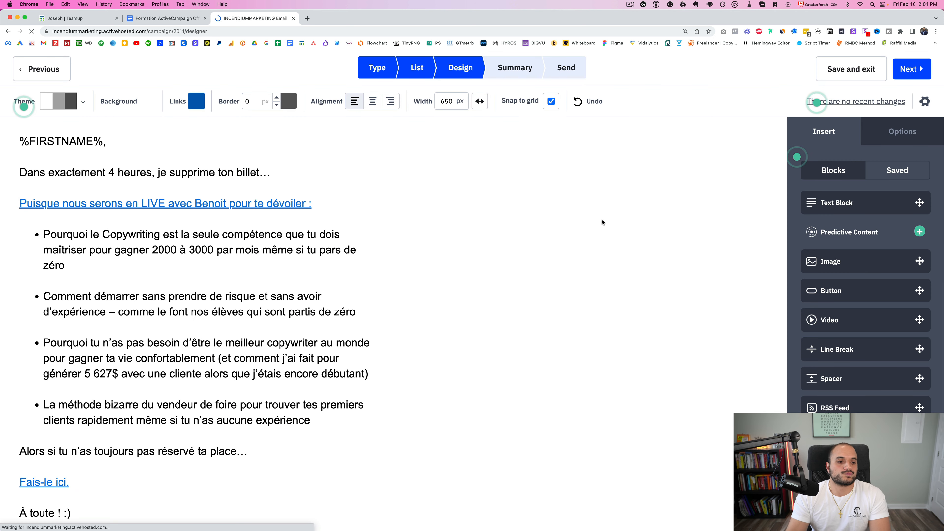
# Replace the opening text block's content with two lines reading 'Copier coller'
pyautogui.click(143, 275)
pyautogui.hotkey('ctrl', 'a')
pyautogui.press('BackSpace')
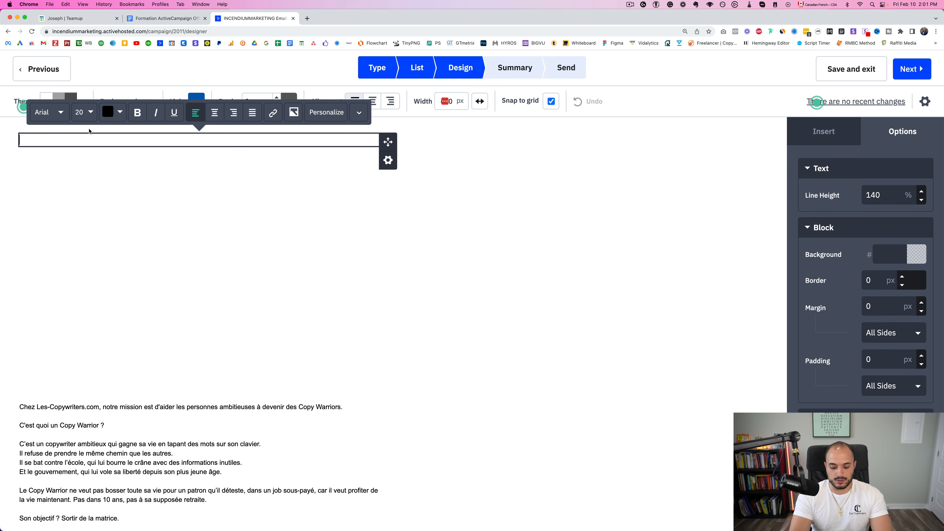
pyautogui.write('Copier coller')
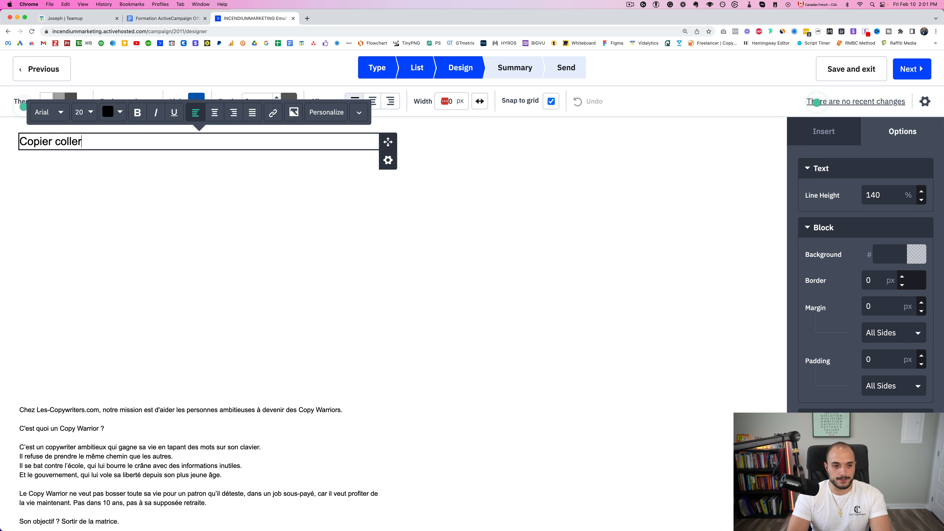
pyautogui.press('Return')
pyautogui.write('Copier coller')
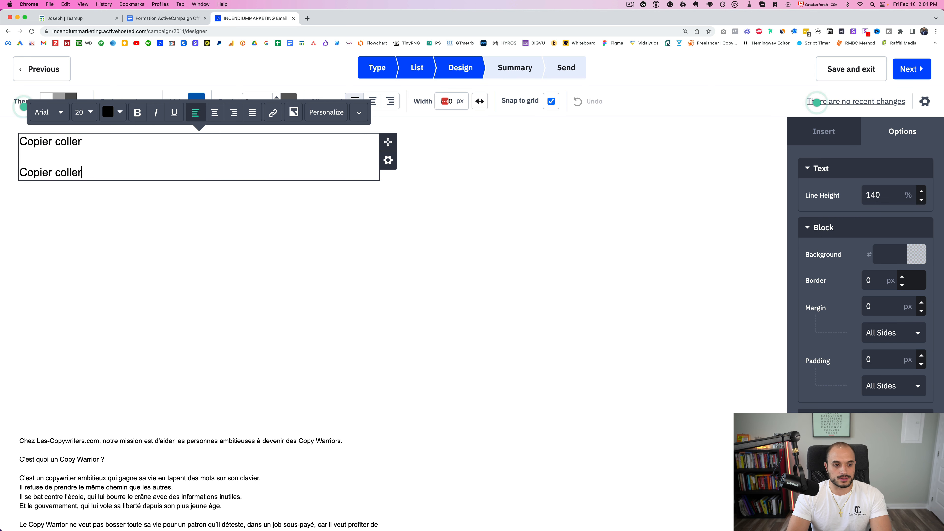
# Copy and paste the 'Copier coller' lines to duplicate them, then select all the lines
pyautogui.hotkey('ctrl', 'a')
pyautogui.press('super+c')
pyautogui.press('Right')
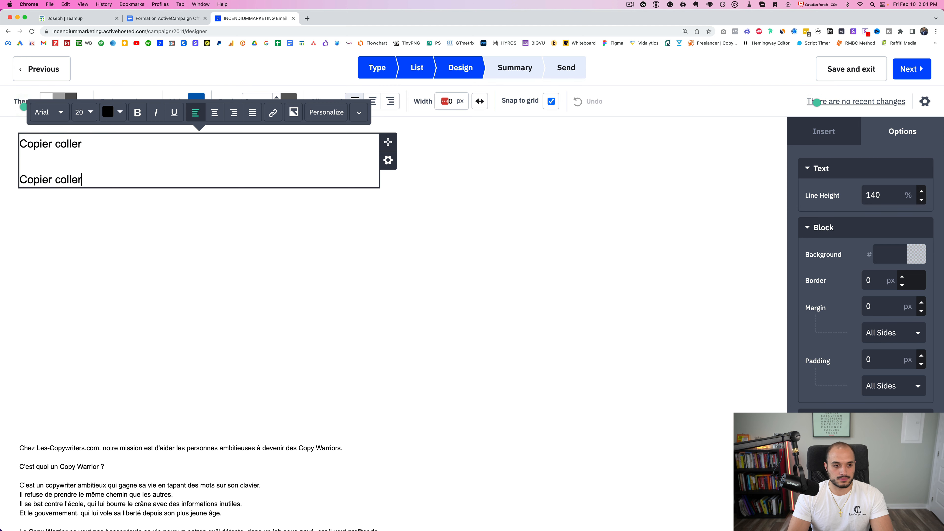
pyautogui.press('super+v')
pyautogui.press('super+v')
pyautogui.press('super+v')
pyautogui.press('super+v')
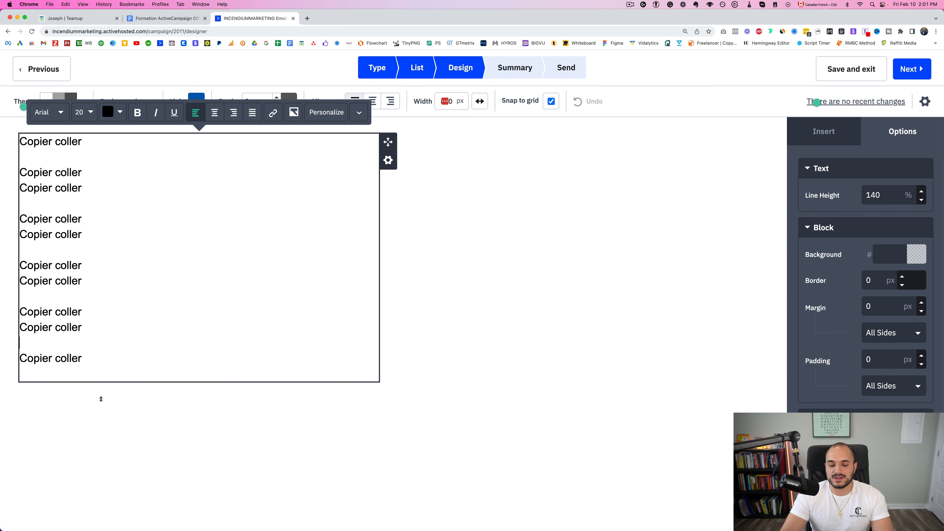
pyautogui.moveTo(104, 368); pyautogui.dragTo(21, 140)
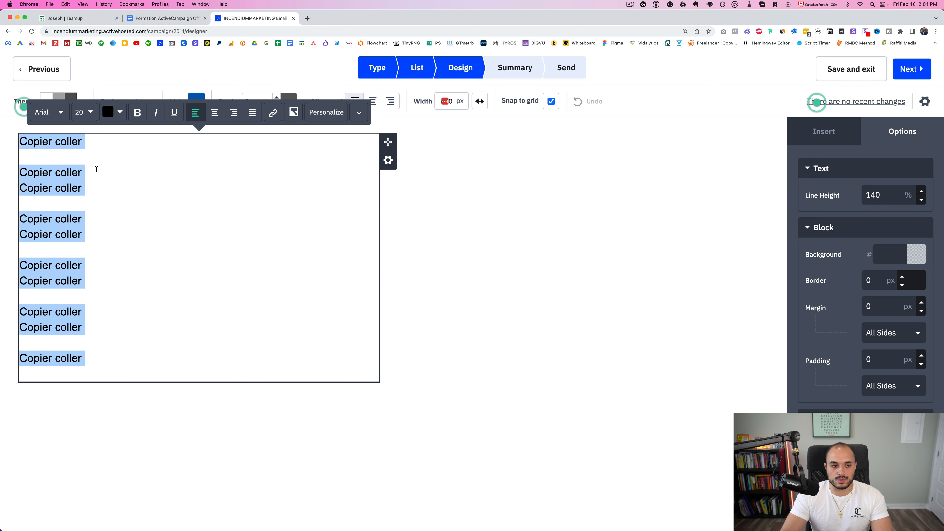
# Try bold, italic and underline on the first 'Copier coller' line, leaving it without italic
pyautogui.click(82, 171)
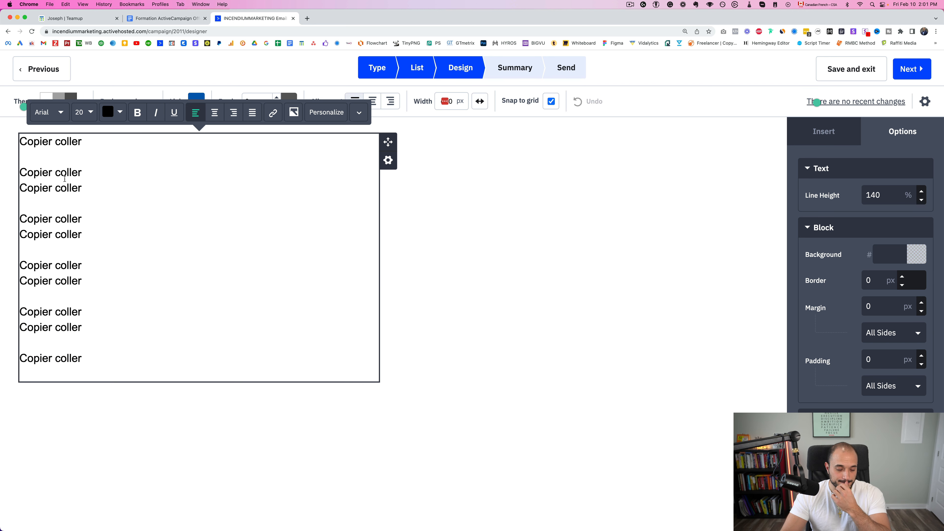
pyautogui.moveTo(83, 141); pyautogui.dragTo(19, 142)
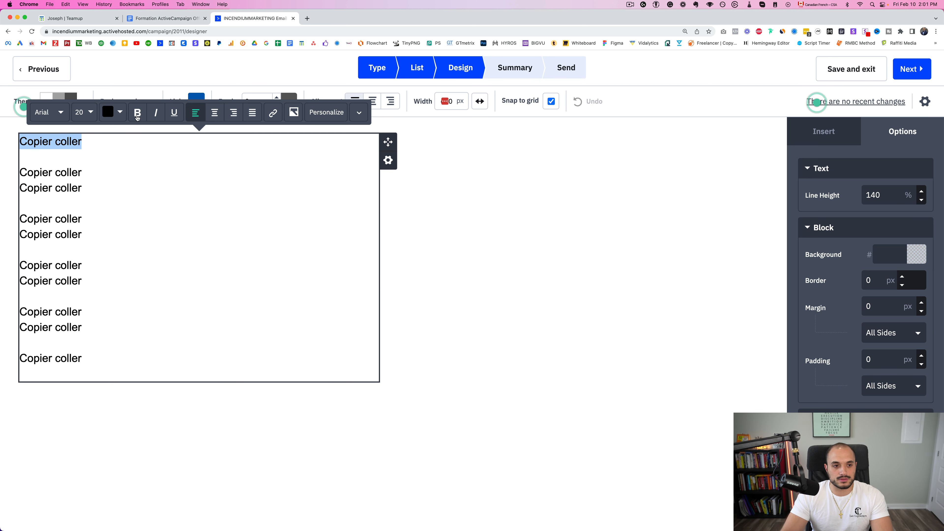
pyautogui.click(137, 113)
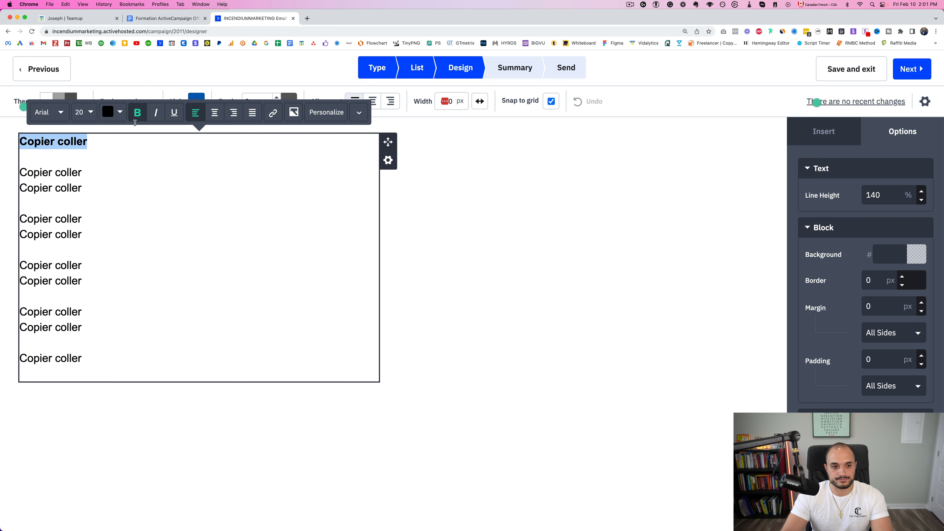
pyautogui.click(137, 115)
pyautogui.click(158, 119)
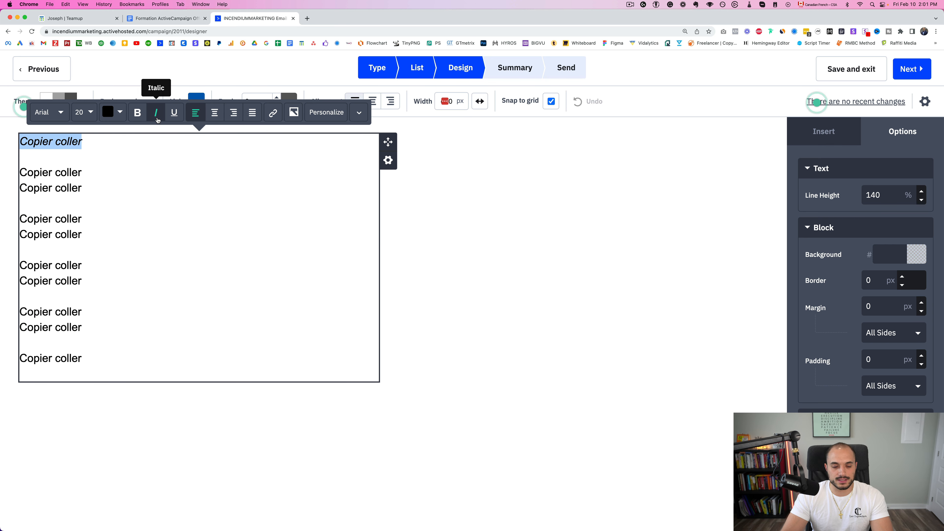
pyautogui.click(156, 114)
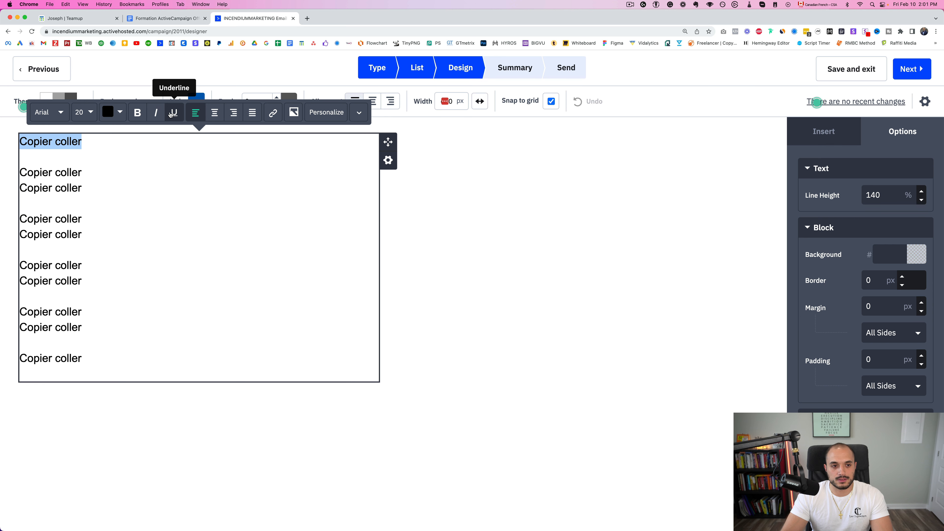
pyautogui.click(172, 114)
pyautogui.click(174, 114)
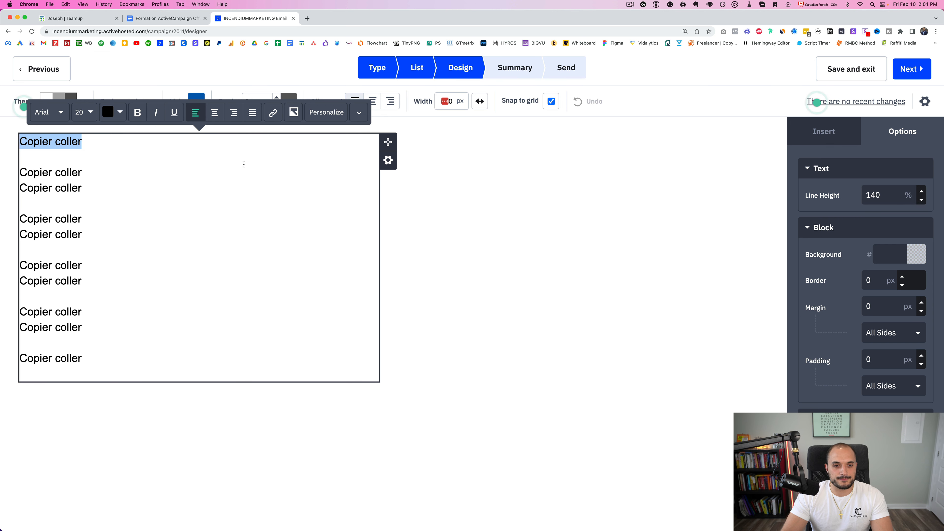
# Add a final bulleted line reading 'Liste' and finish editing the text block
pyautogui.click(94, 363)
pyautogui.press('Return')
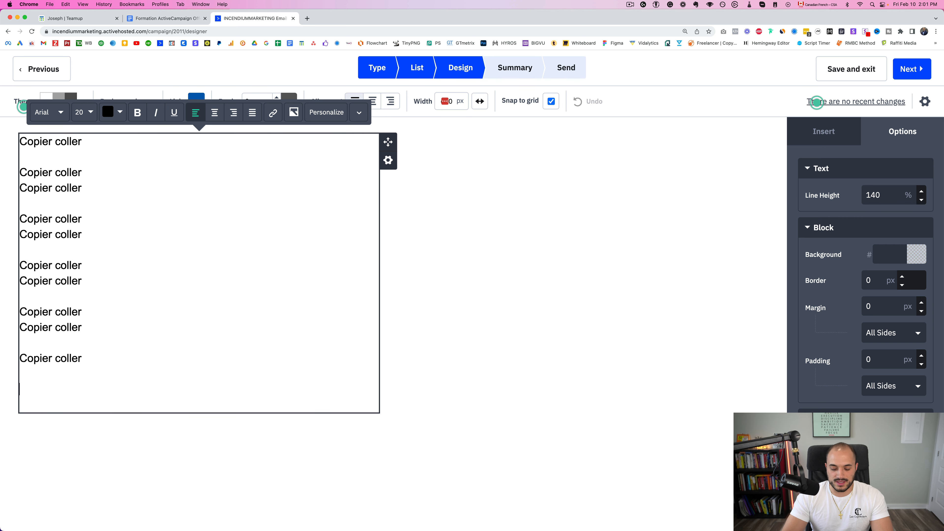
pyautogui.click(364, 116)
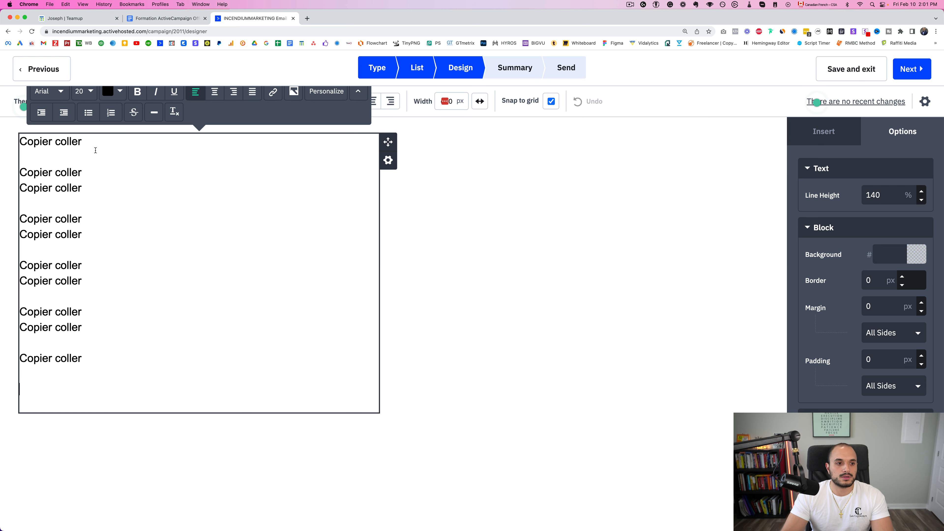
pyautogui.click(359, 92)
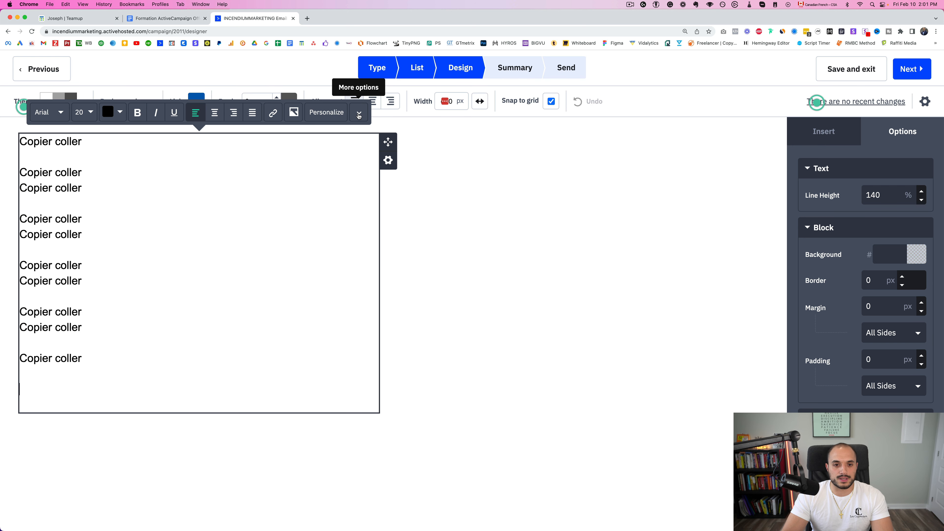
pyautogui.click(359, 116)
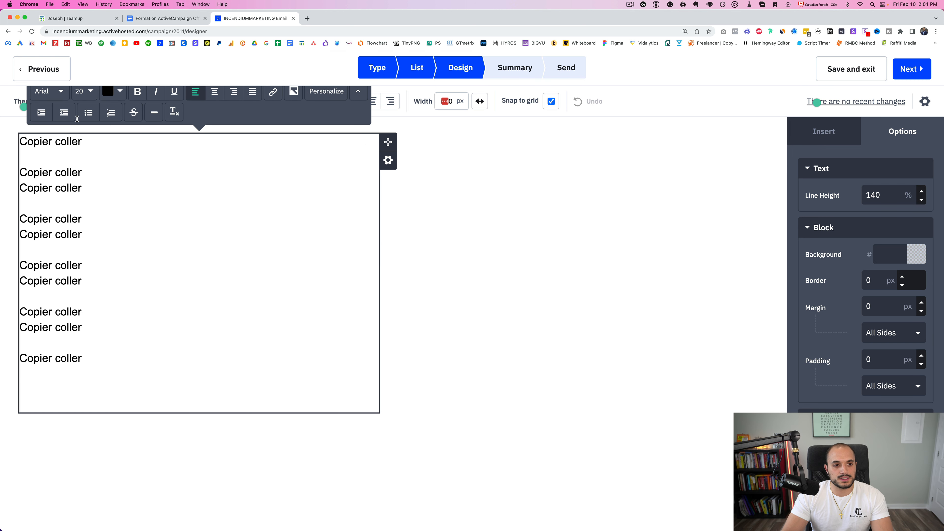
pyautogui.click(91, 117)
pyautogui.write('Liste')
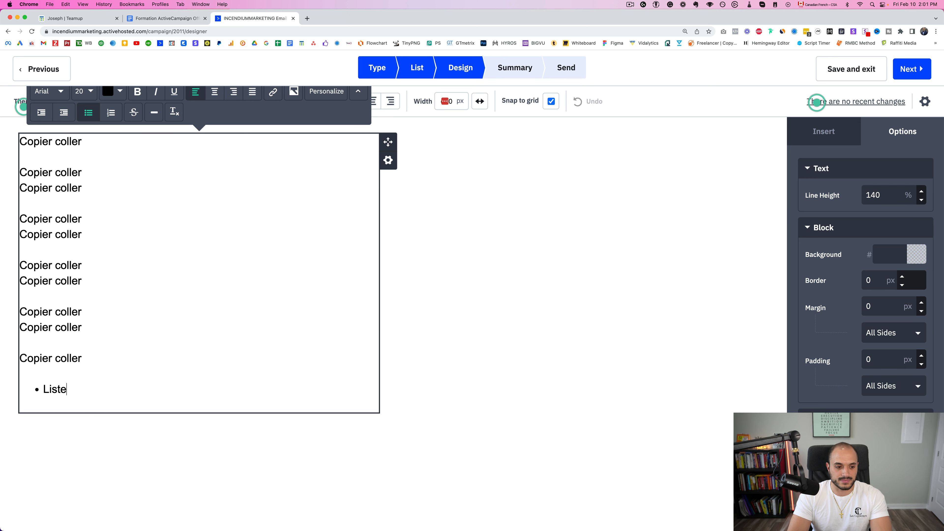
pyautogui.click(500, 316)
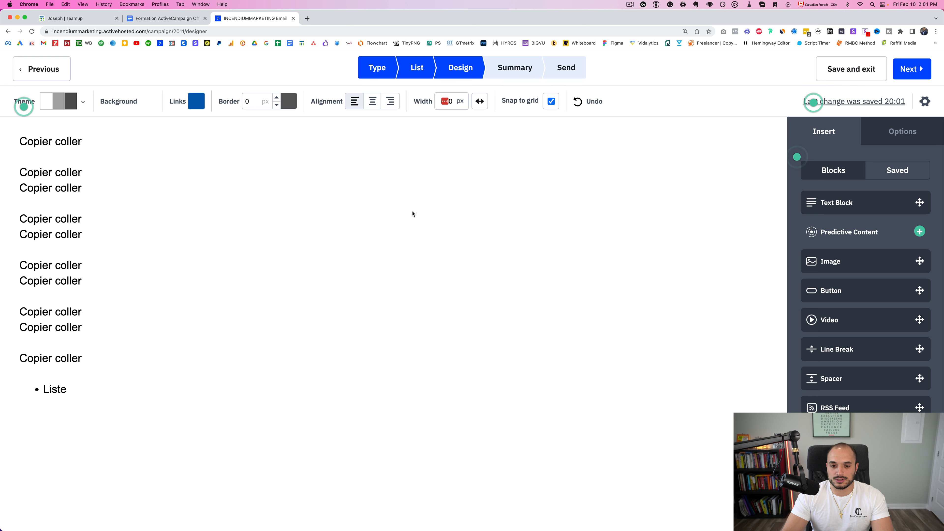
# Drop an Image block below the 'Liste' text and close the image library without choosing a picture
pyautogui.moveTo(920, 261)
pyautogui.mouseDown()
pyautogui.moveTo(829, 267)
pyautogui.moveTo(85, 424)
pyautogui.moveTo(100, 428)
pyautogui.moveTo(102, 441)
pyautogui.mouseUp()
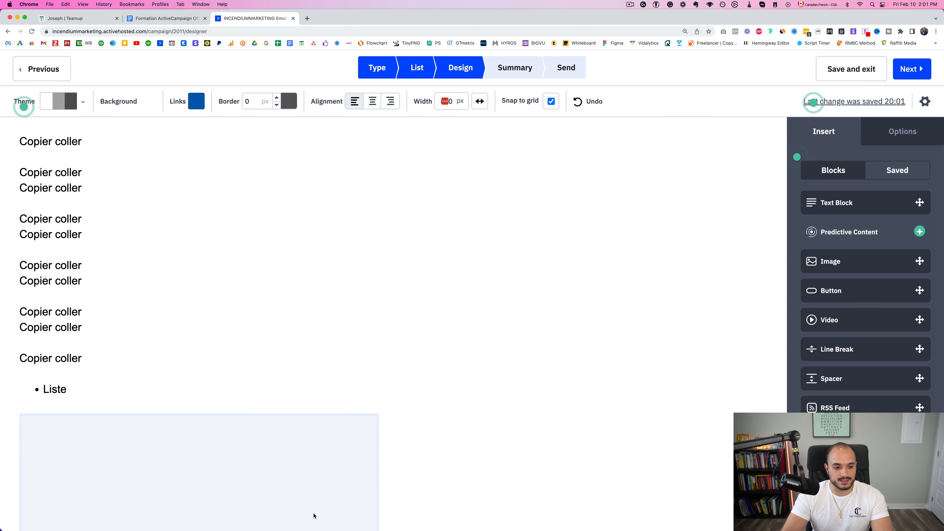
pyautogui.scroll(-6, 313, 516)
pyautogui.click(224, 253)
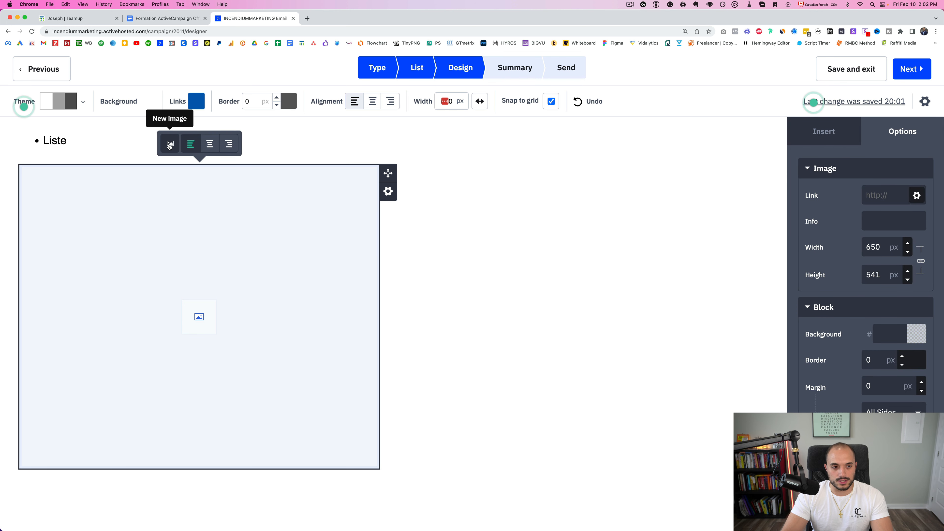
pyautogui.click(170, 145)
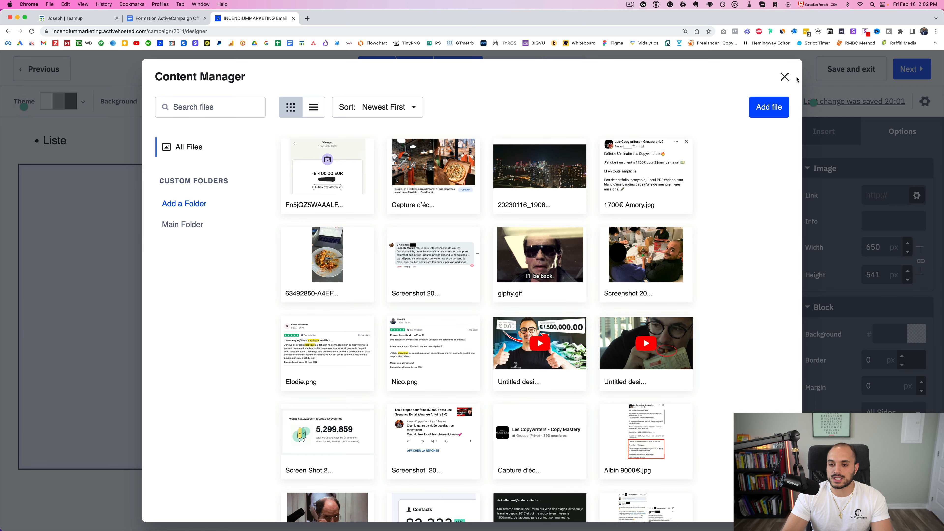
pyautogui.click(784, 76)
pyautogui.click(632, 291)
pyautogui.scroll(5, 530, 305)
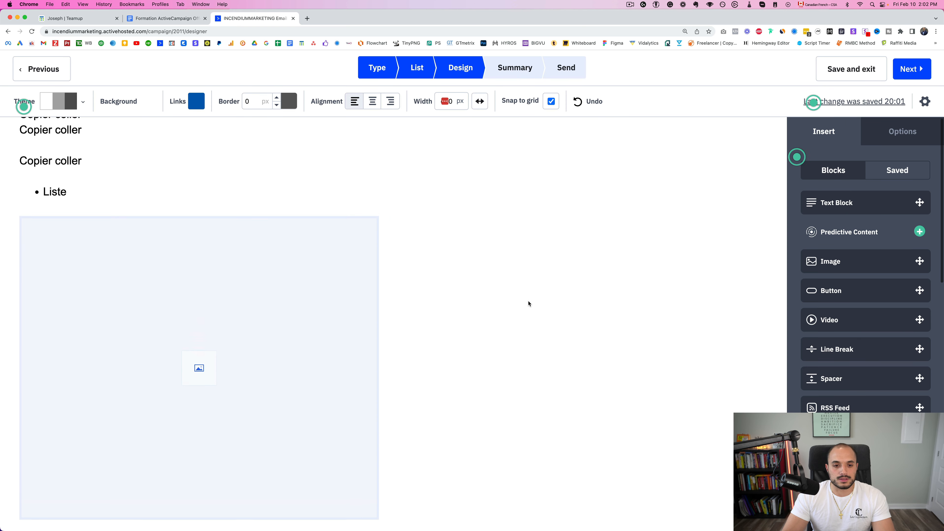
pyautogui.scroll(1, 530, 304)
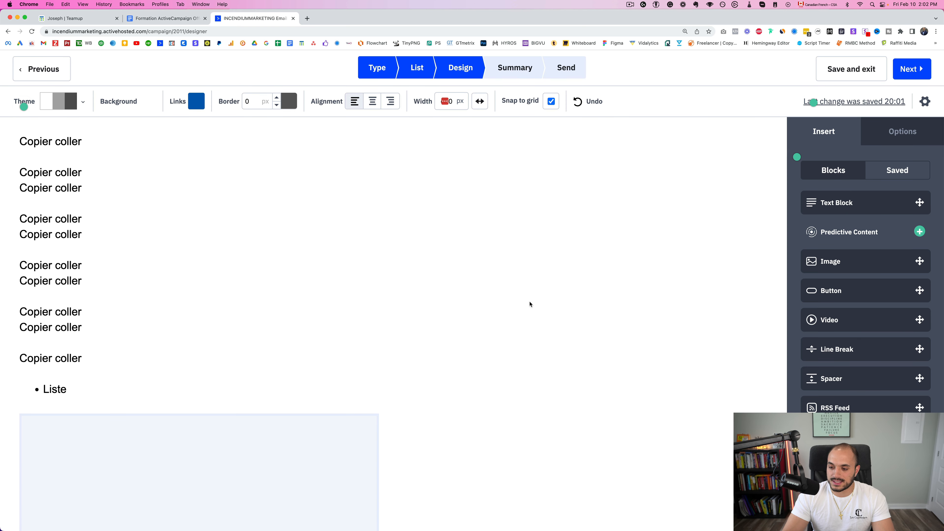
pyautogui.scroll(-15, 530, 304)
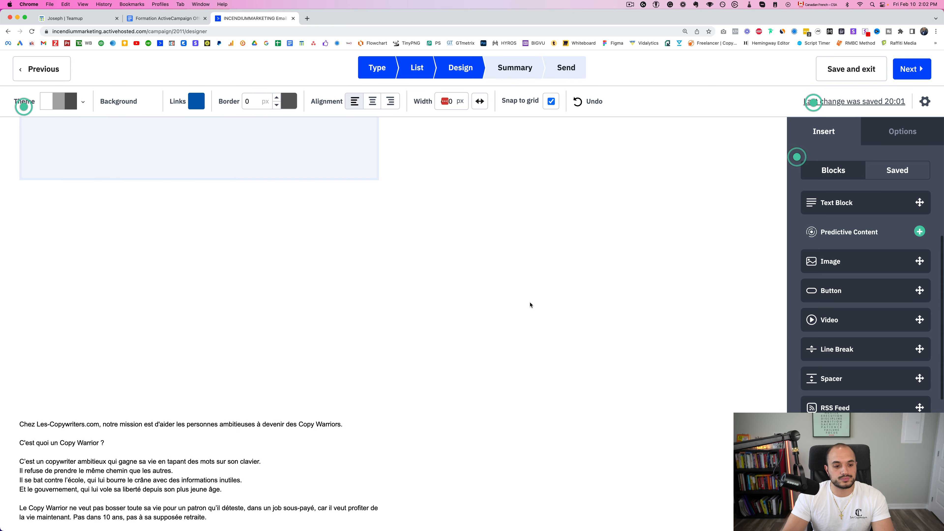
pyautogui.scroll(15, 530, 305)
pyautogui.click(92, 215)
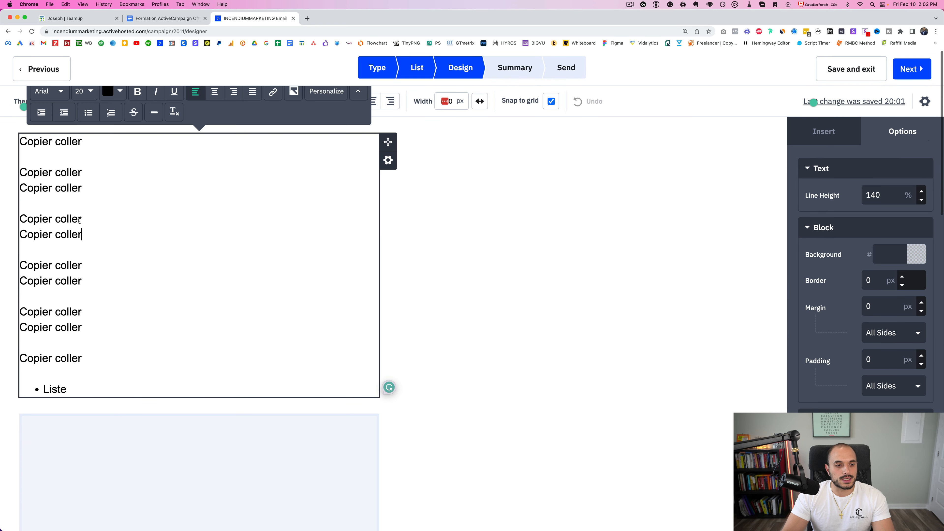
pyautogui.moveTo(84, 235); pyautogui.dragTo(19, 235)
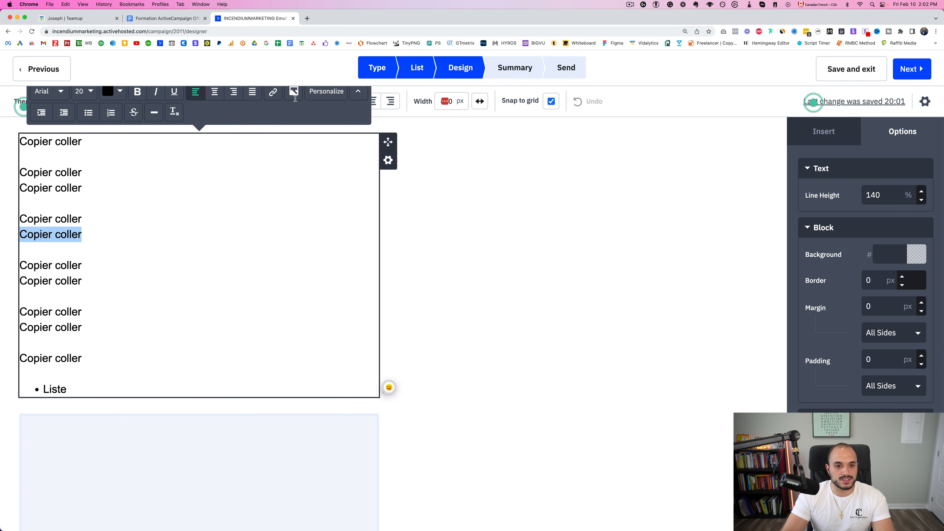
pyautogui.click(273, 93)
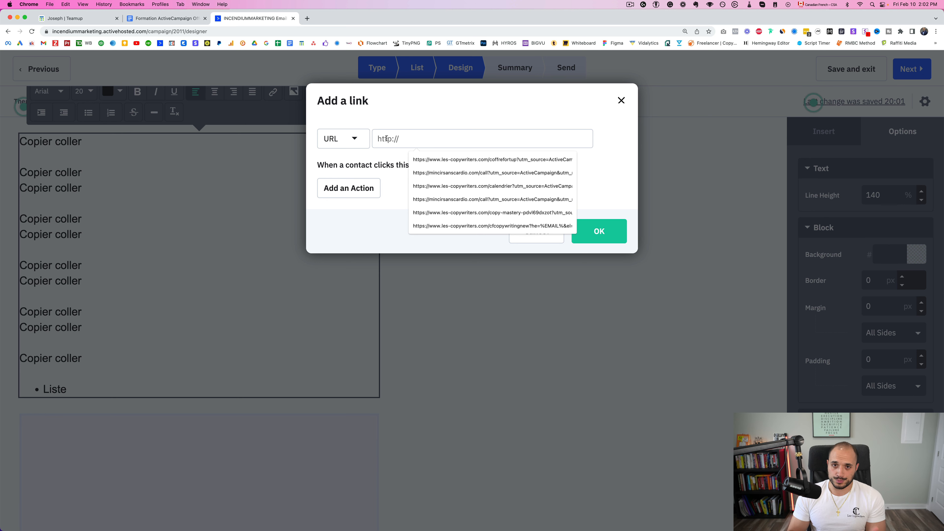
pyautogui.write('www.gool')
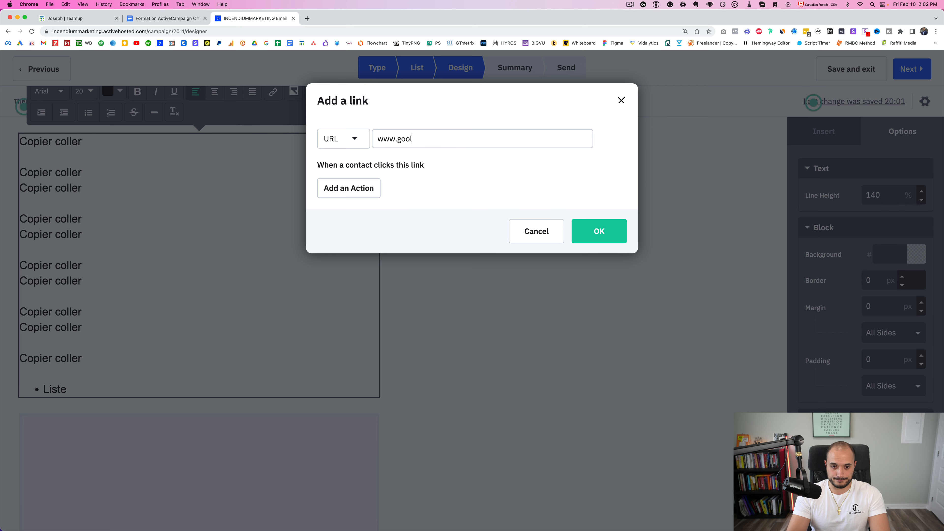
pyautogui.press('BackSpace')
pyautogui.write('gle.com')
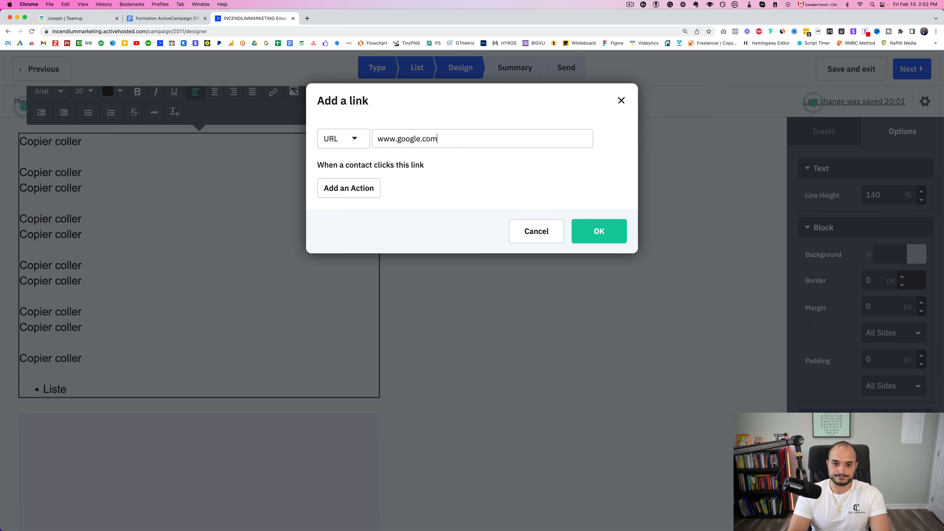
pyautogui.click(348, 187)
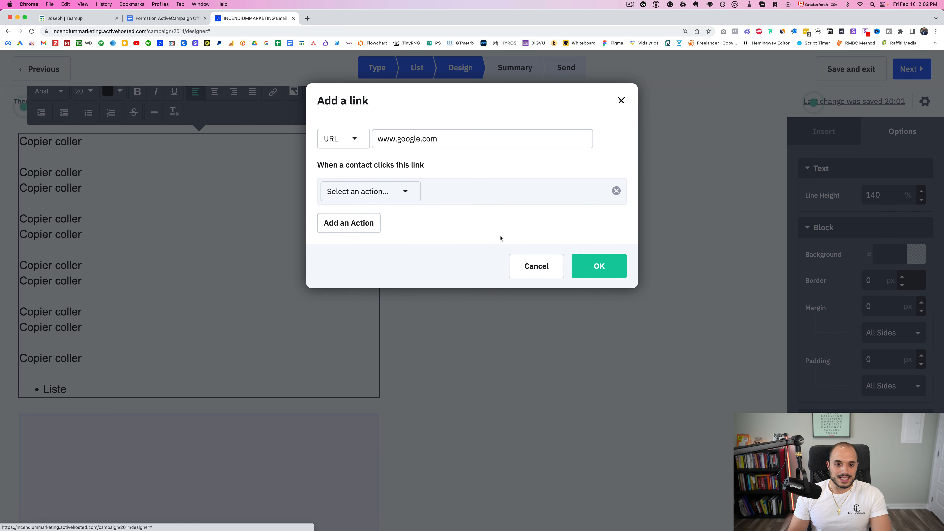
pyautogui.click(400, 192)
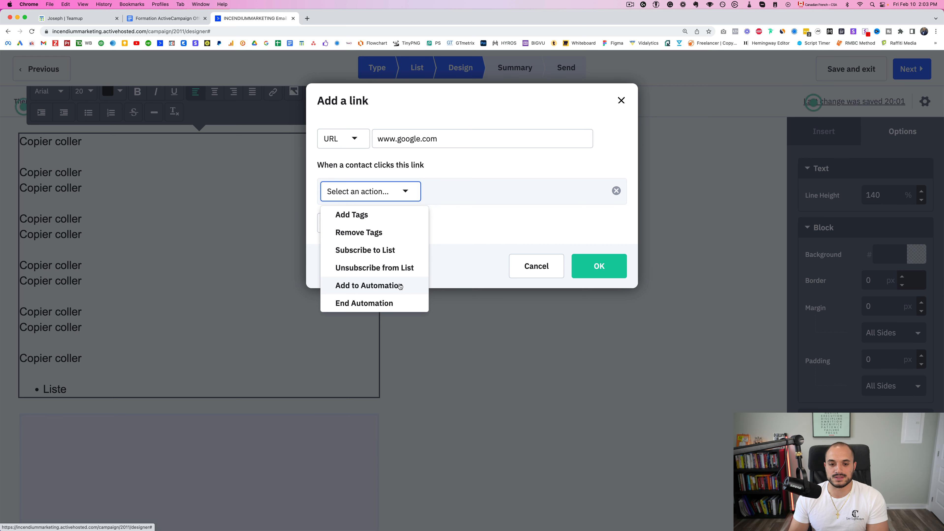
pyautogui.click(510, 243)
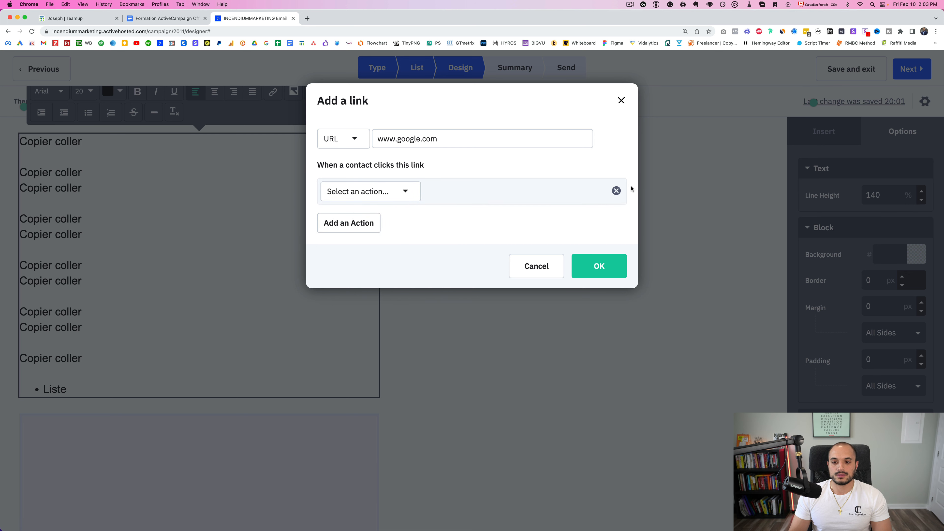
pyautogui.click(617, 191)
pyautogui.click(537, 231)
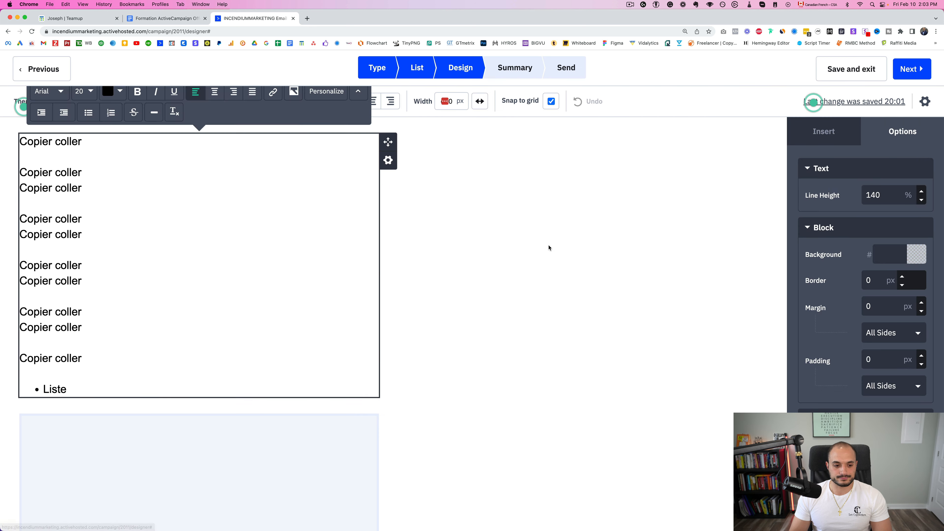
pyautogui.click(471, 319)
# Open the Test 1 Campaign Summary and review its subject and empty preheader text
pyautogui.click(918, 71)
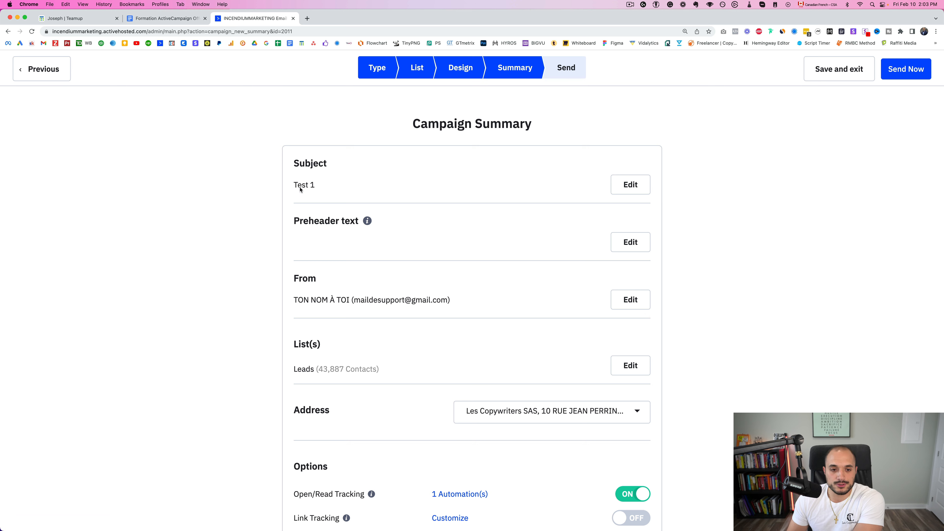
pyautogui.moveTo(318, 185); pyautogui.dragTo(284, 186)
pyautogui.click(300, 225)
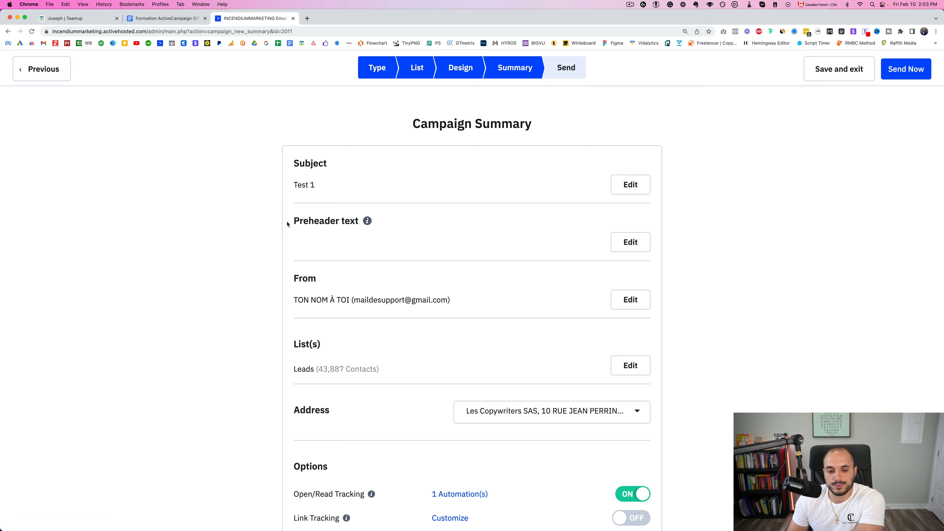
pyautogui.moveTo(288, 224); pyautogui.dragTo(362, 220)
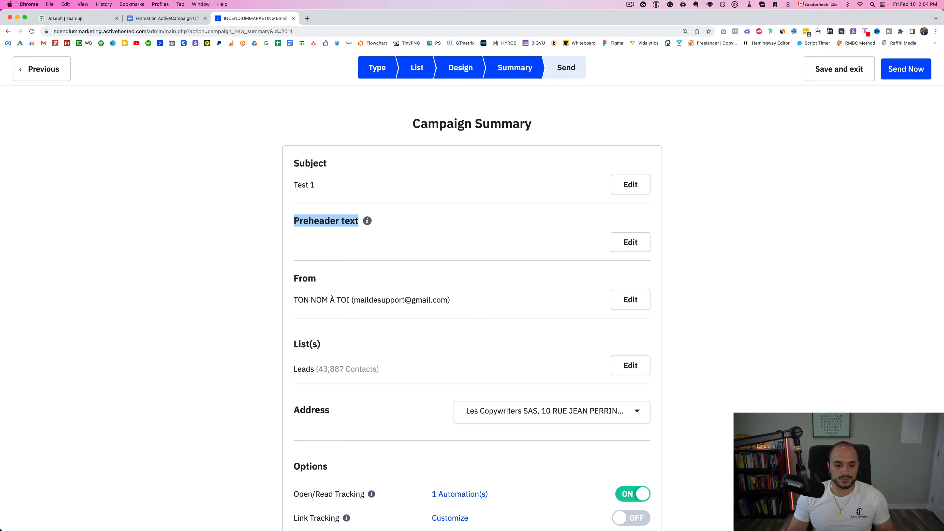
pyautogui.click(351, 228)
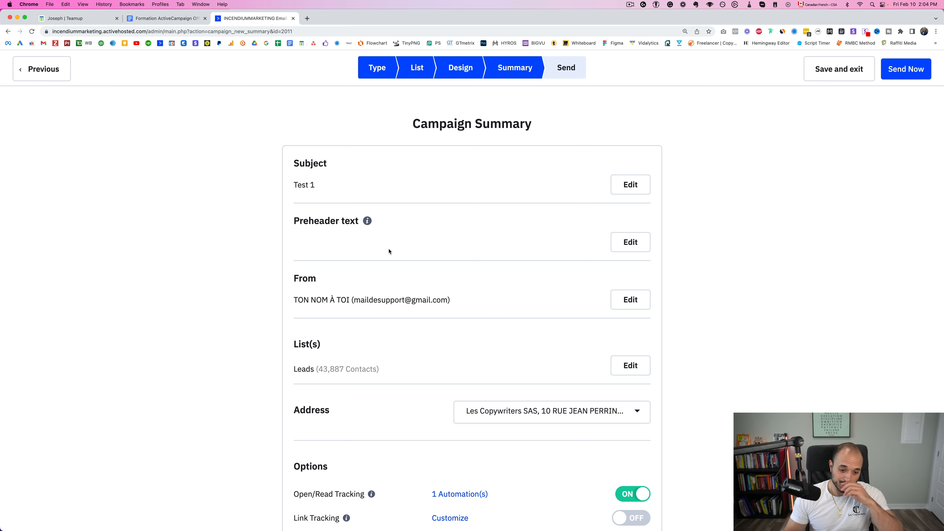
# Leave the send date unset and save and exit the Test 1 campaign as a draft
pyautogui.scroll(-4, 394, 238)
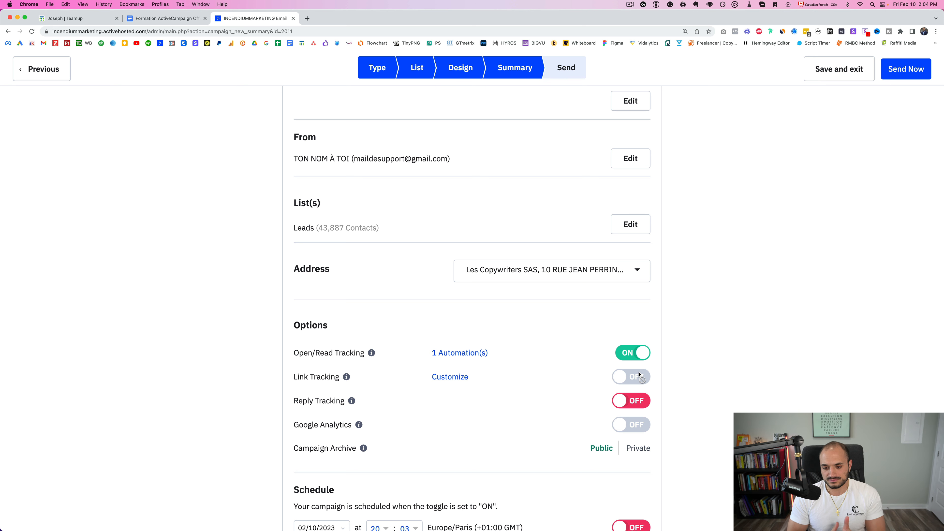
pyautogui.scroll(-4, 424, 443)
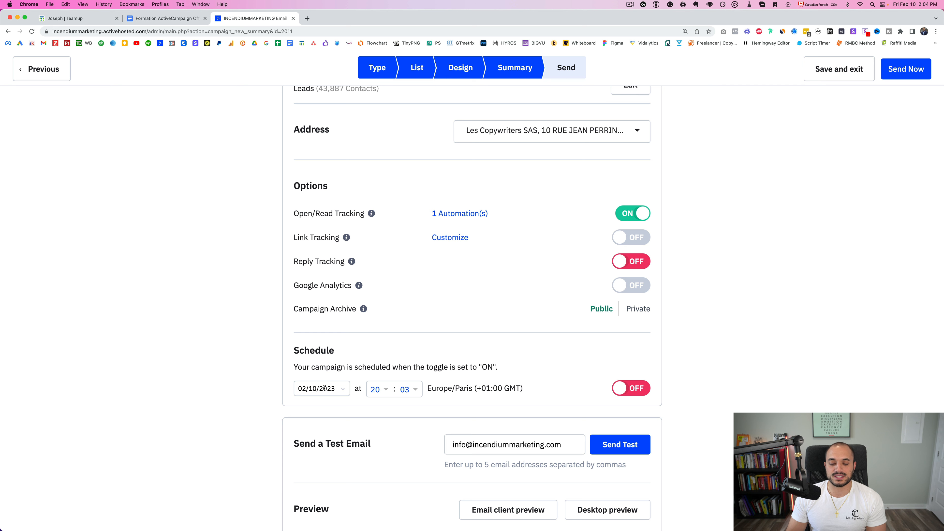
pyautogui.click(312, 384)
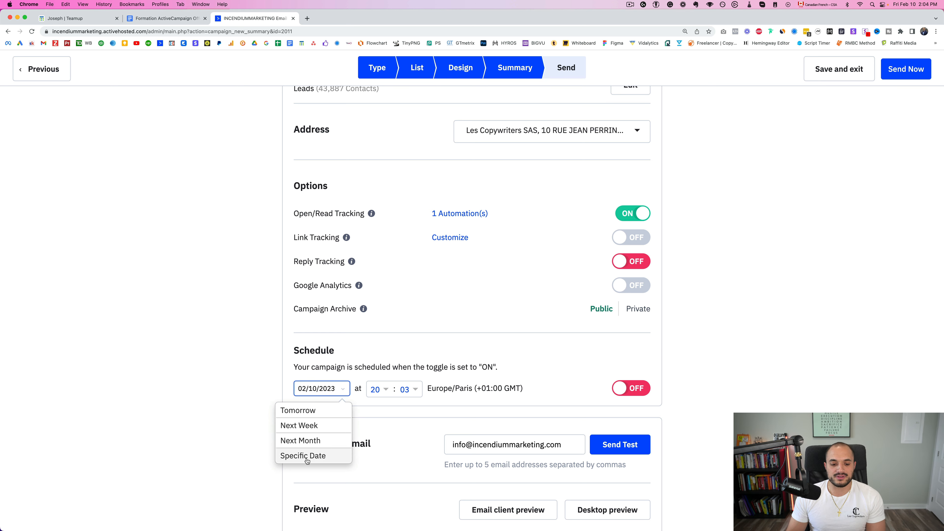
pyautogui.click(293, 454)
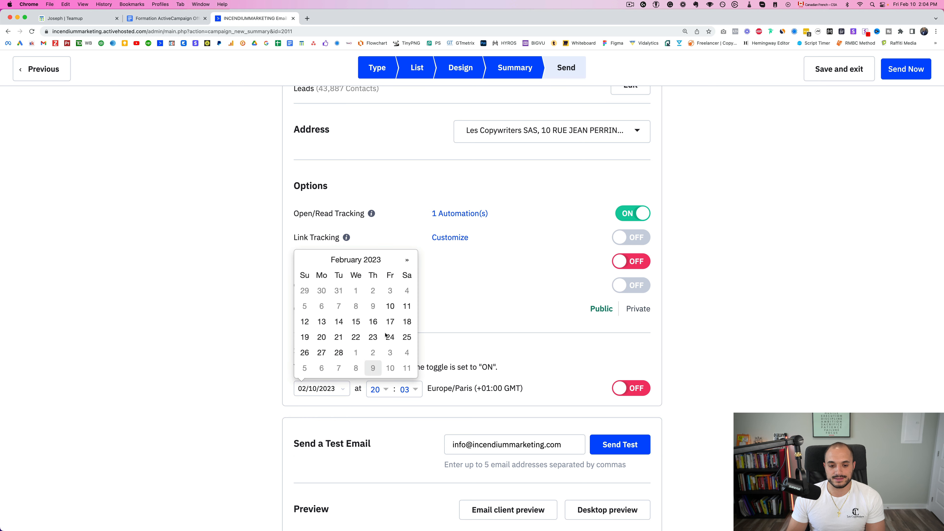
pyautogui.click(411, 430)
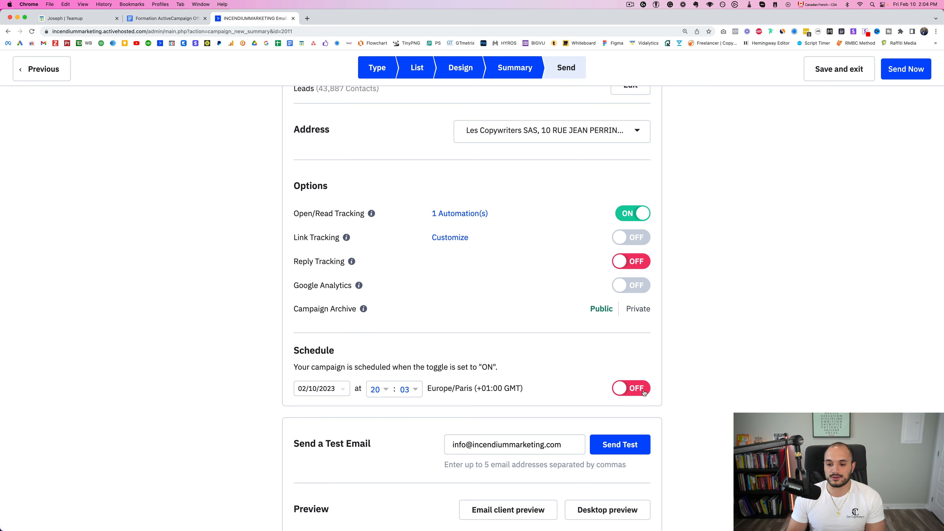
pyautogui.scroll(10, 735, 264)
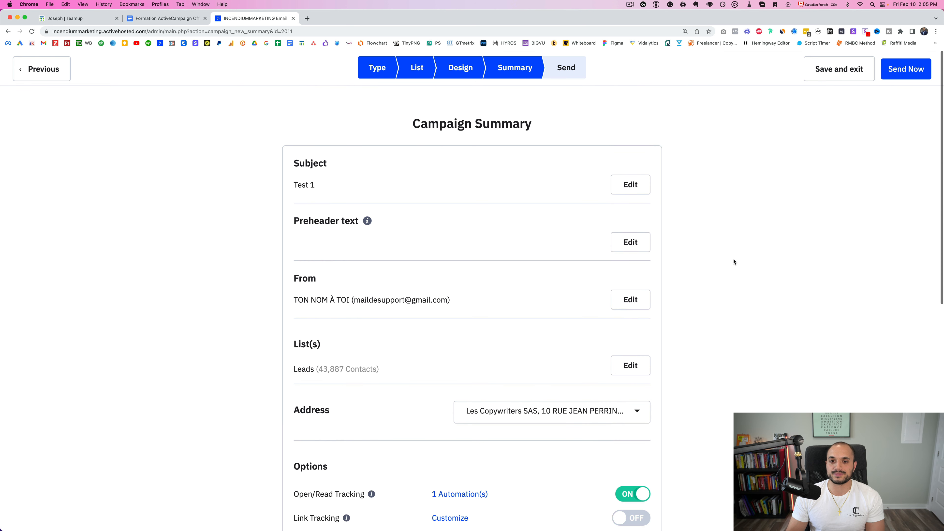
pyautogui.click(861, 77)
# Highlight the 'Segmenter un e-mail' point in the course outline, then return to the ActiveCampaign campaigns
pyautogui.click(168, 18)
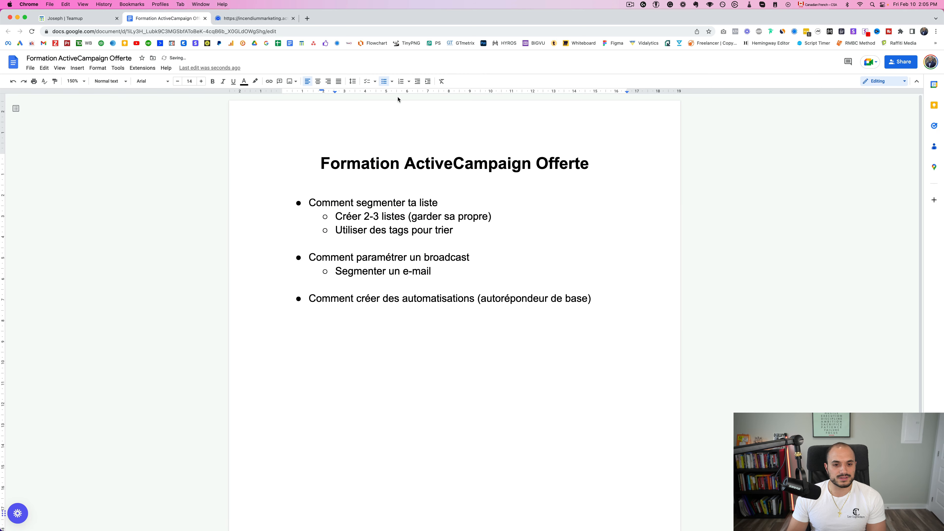
pyautogui.click(395, 221)
pyautogui.moveTo(352, 231); pyautogui.dragTo(489, 230)
pyautogui.click(403, 271)
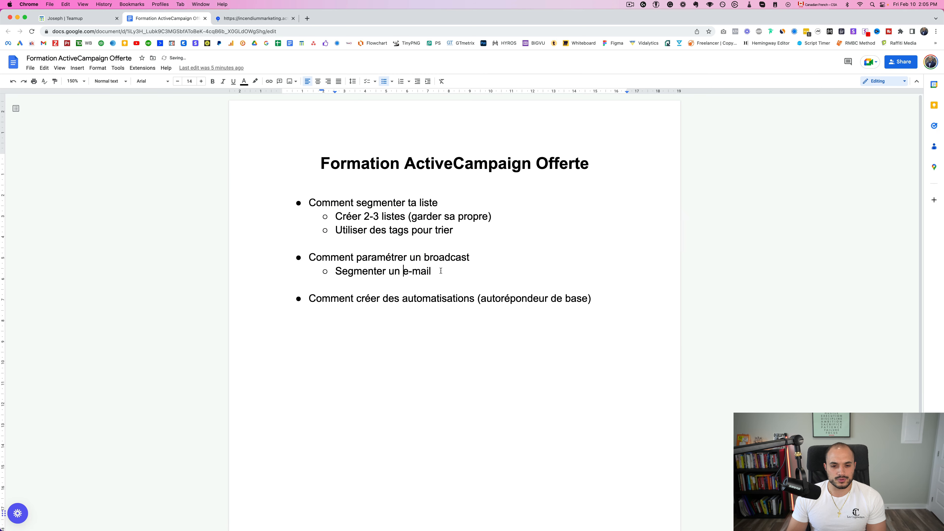
pyautogui.moveTo(440, 272); pyautogui.dragTo(335, 271)
pyautogui.click(257, 18)
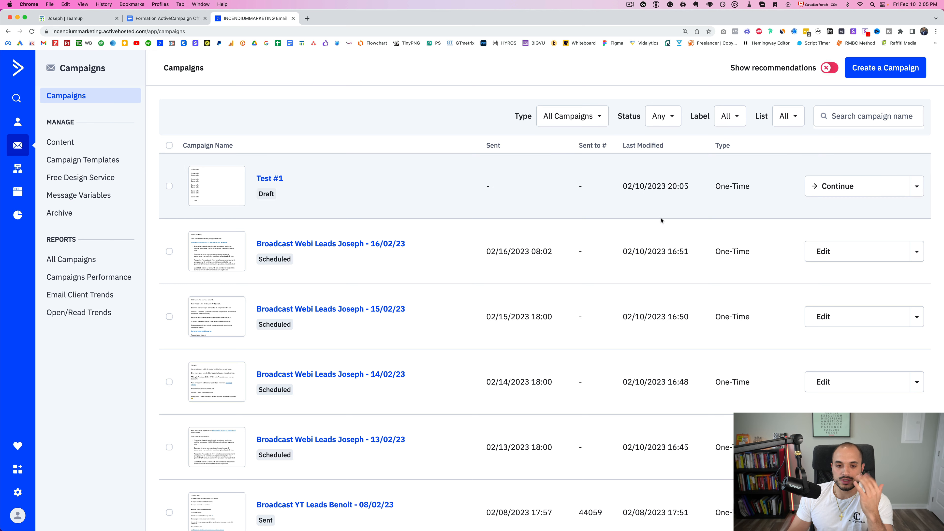
# Duplicate Test #1, rename the copy 'Test #1 (un-opens)', and continue to the list step
pyautogui.click(917, 188)
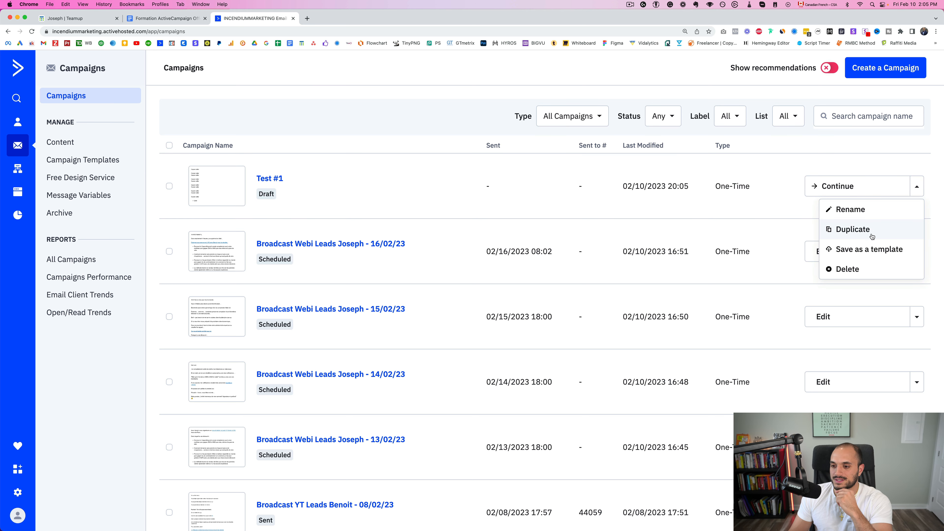
pyautogui.click(855, 234)
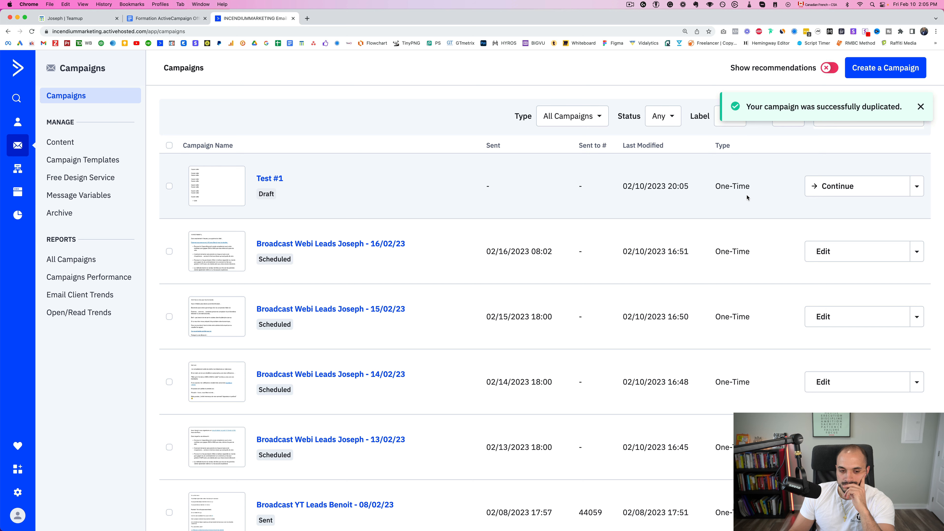
pyautogui.click(814, 185)
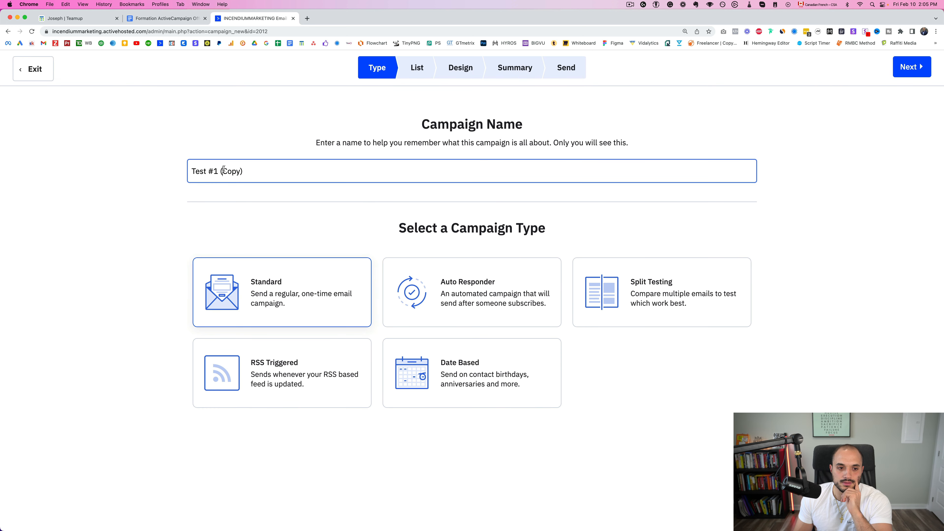
pyautogui.doubleClick(231, 171)
pyautogui.write('un-opens')
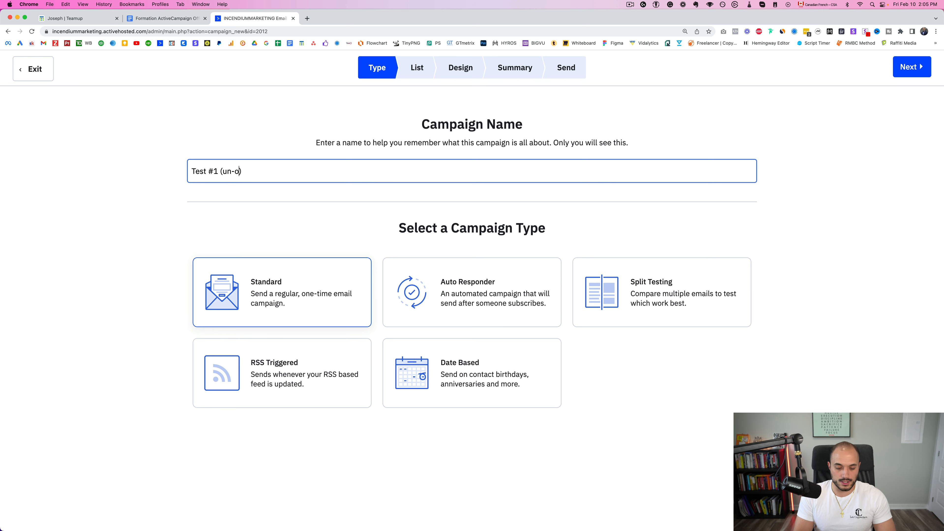
pyautogui.click(909, 68)
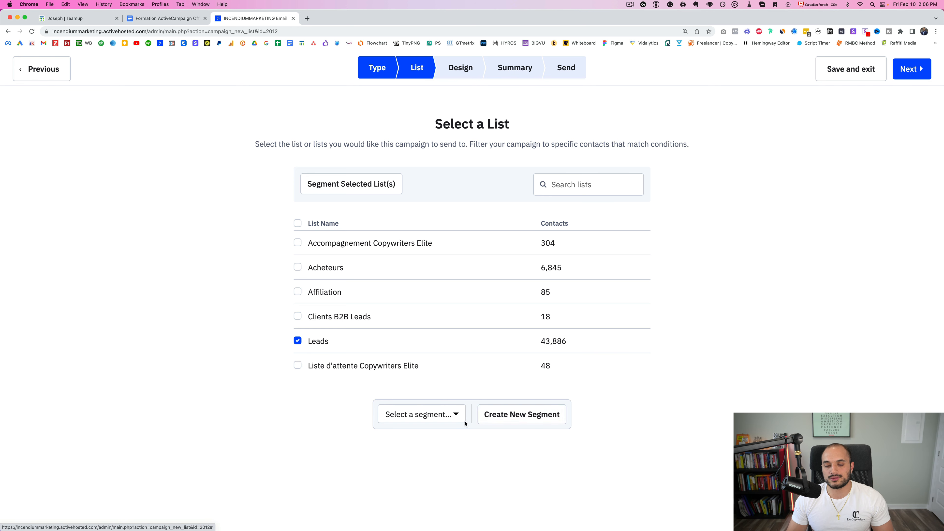
# Create a Leads segment with the condition 'Has not opened Test #1' and save it
pyautogui.click(520, 420)
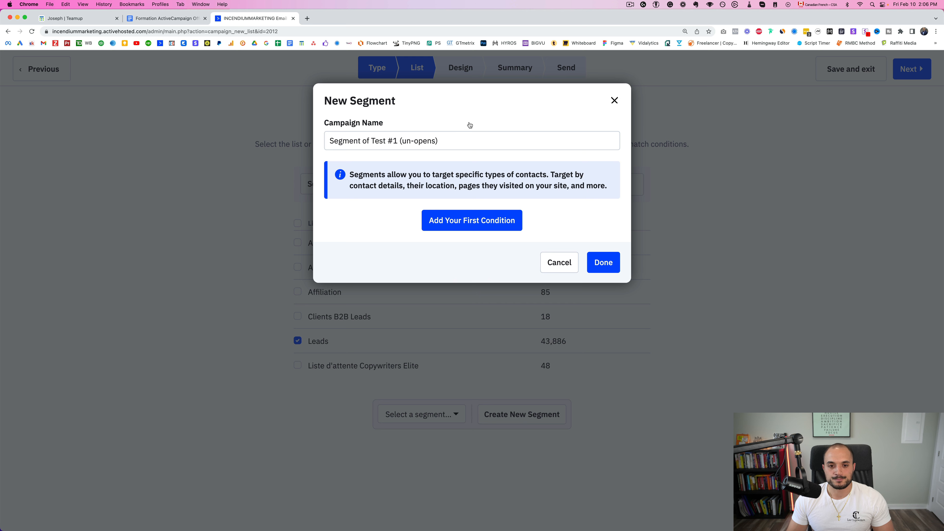
pyautogui.click(458, 223)
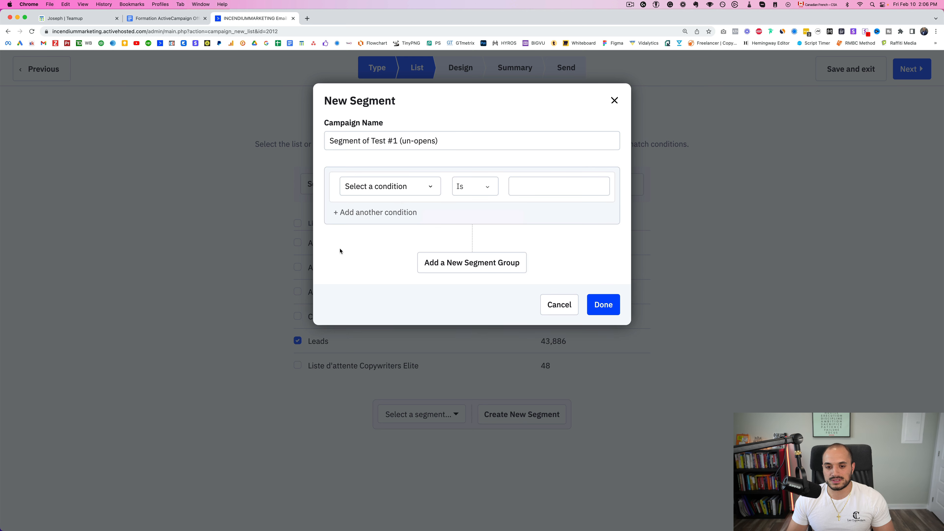
pyautogui.click(411, 187)
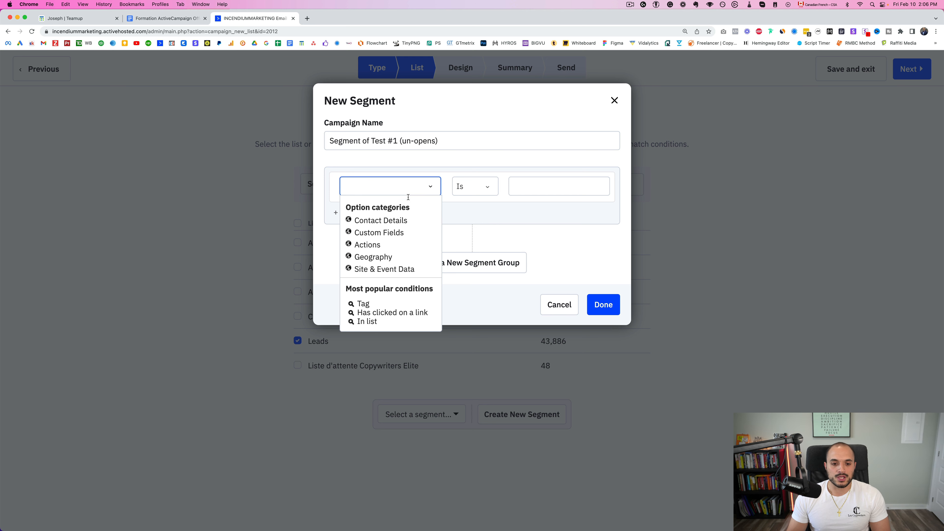
pyautogui.click(367, 244)
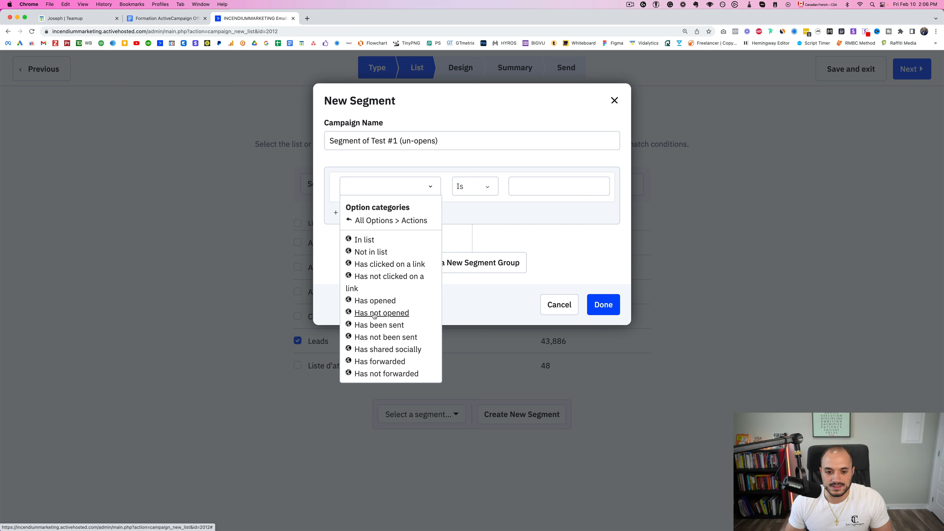
pyautogui.click(375, 314)
pyautogui.click(523, 189)
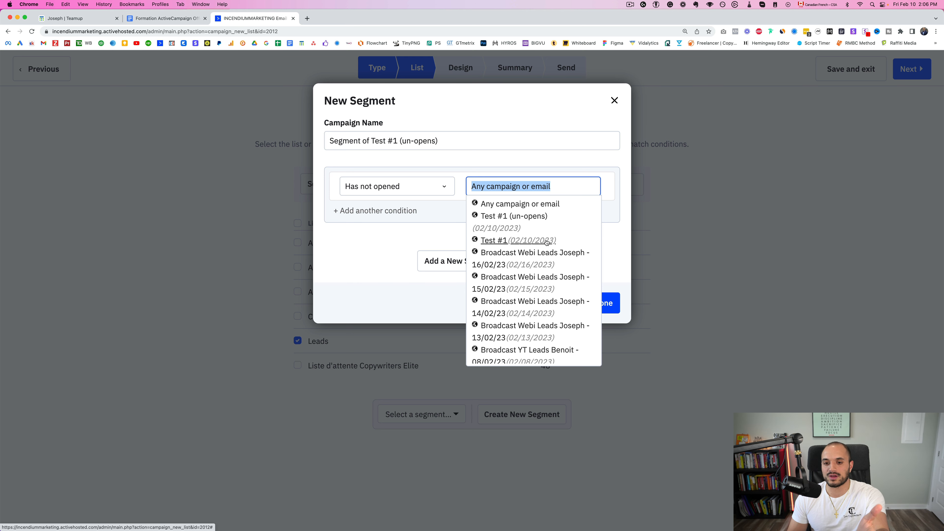
pyautogui.click(547, 241)
pyautogui.click(608, 303)
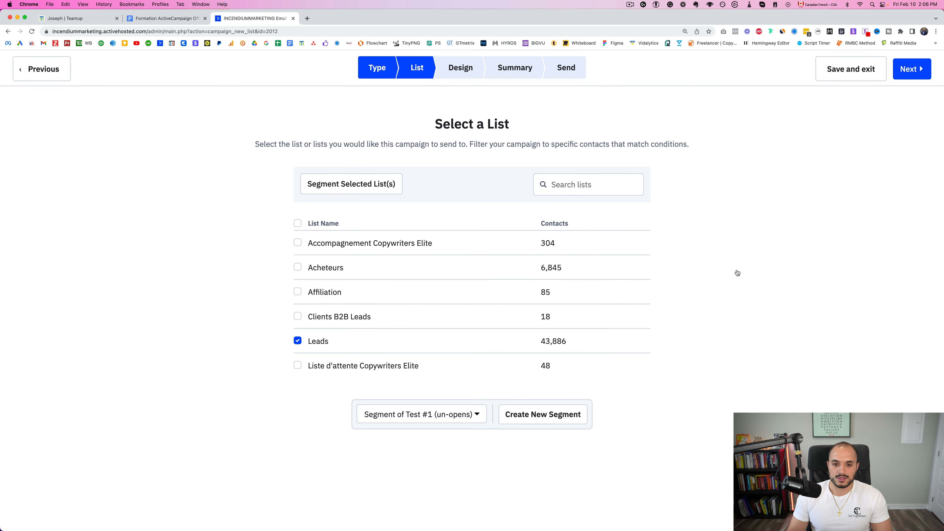
# Check the email's subject 'Test 1' and preheader field in the Settings dialog
pyautogui.click(912, 69)
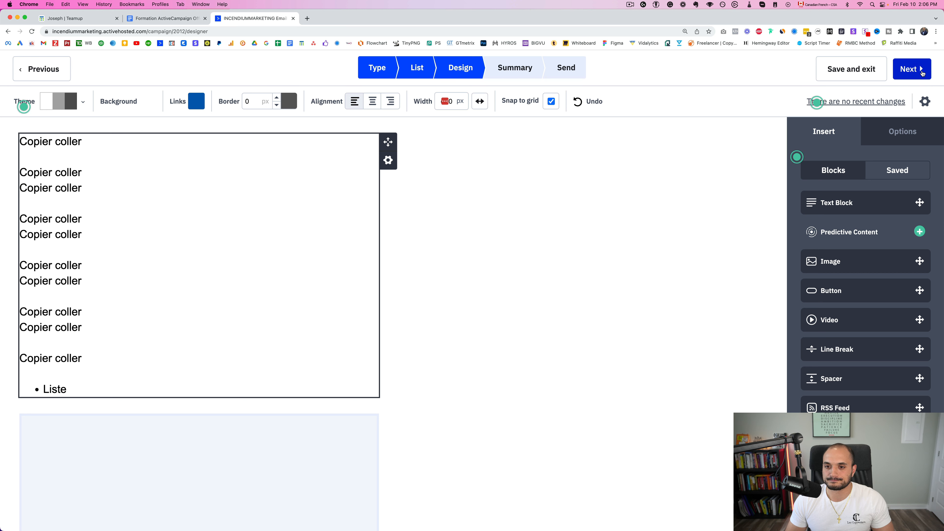
pyautogui.click(925, 102)
pyautogui.moveTo(459, 139); pyautogui.dragTo(395, 144)
pyautogui.click(542, 178)
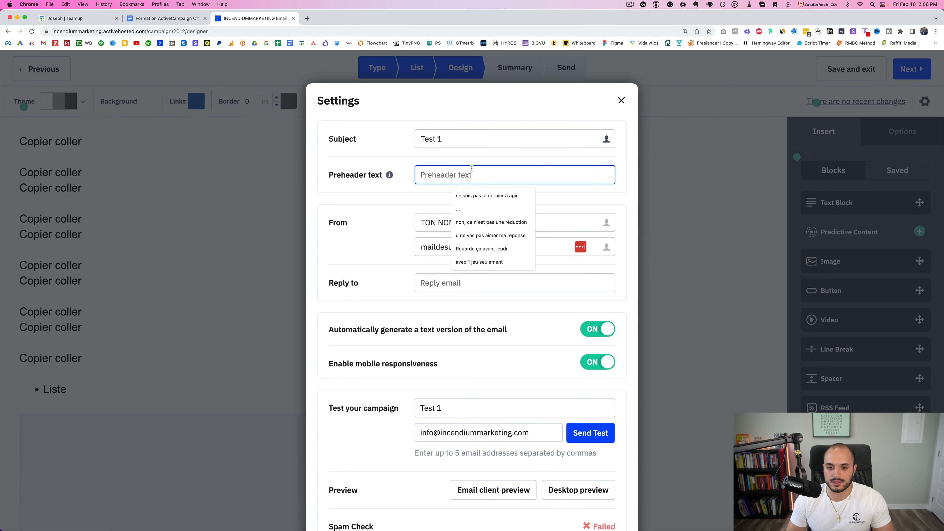
pyautogui.click(364, 233)
pyautogui.scroll(-3, 474, 260)
pyautogui.scroll(3, 475, 279)
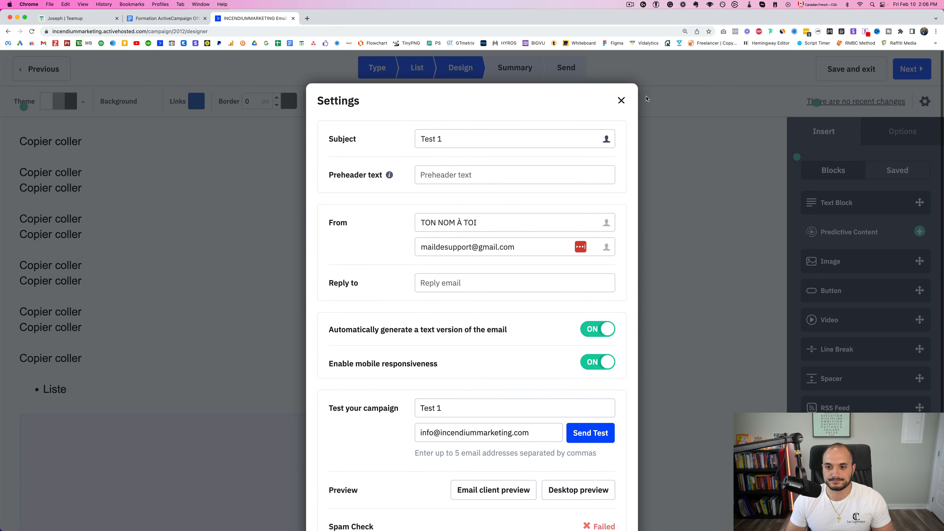
pyautogui.click(621, 100)
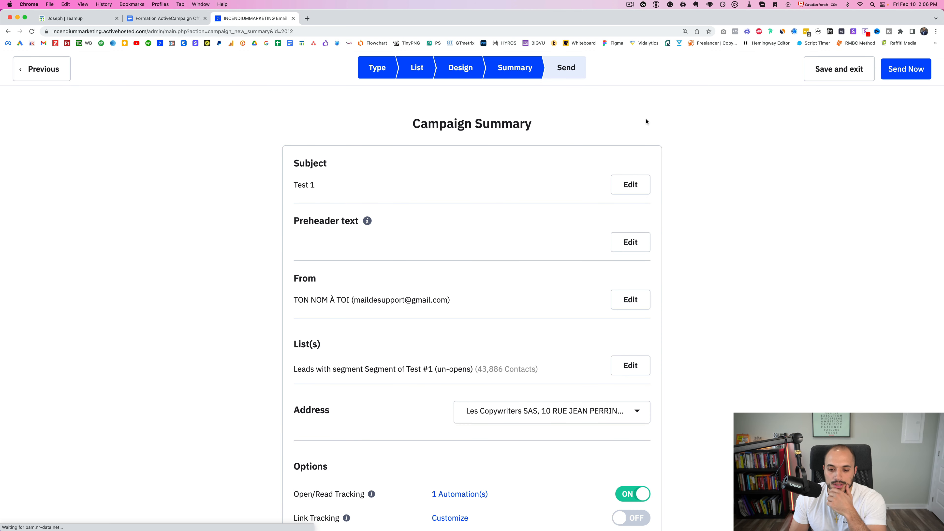
# Set the specific send date to February 16 at hour 18, leave scheduling off, and save and exit
pyautogui.scroll(-10, 706, 200)
pyautogui.click(340, 242)
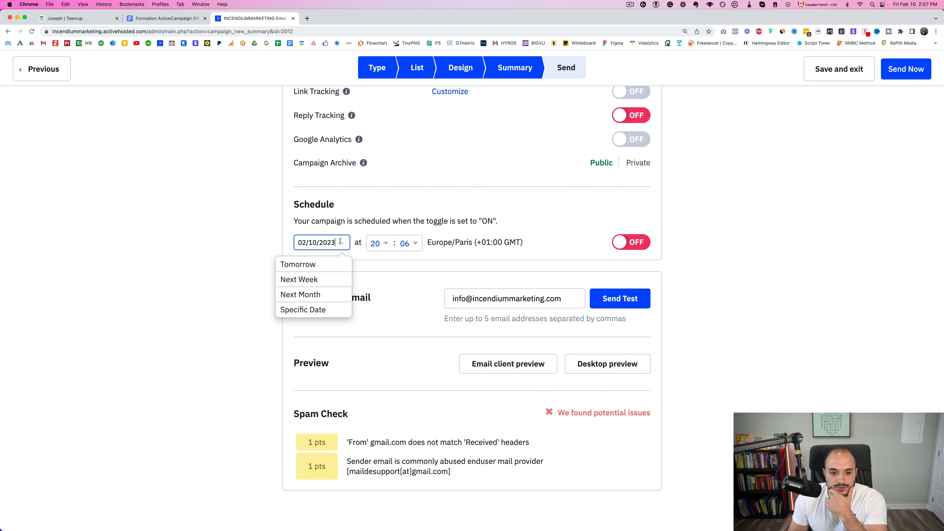
pyautogui.click(335, 310)
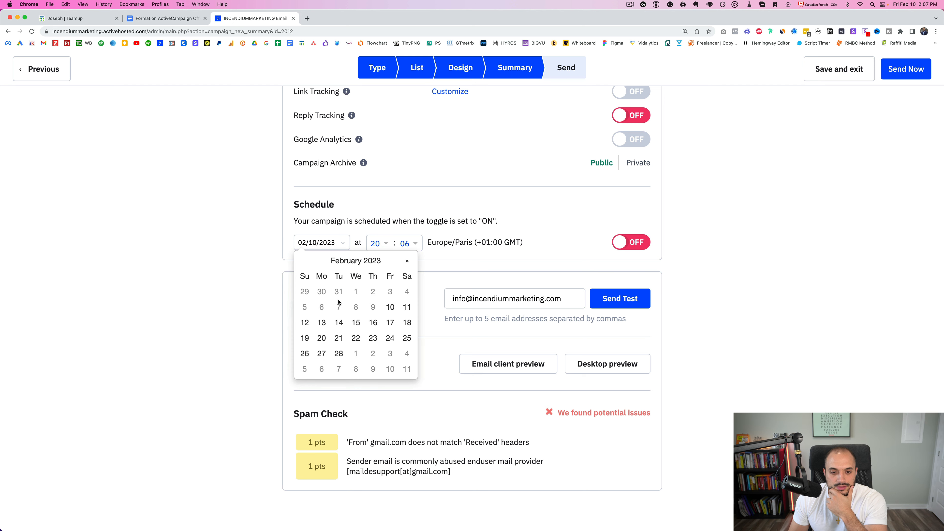
pyautogui.click(373, 323)
pyautogui.click(376, 244)
pyautogui.scroll(-10, 390, 338)
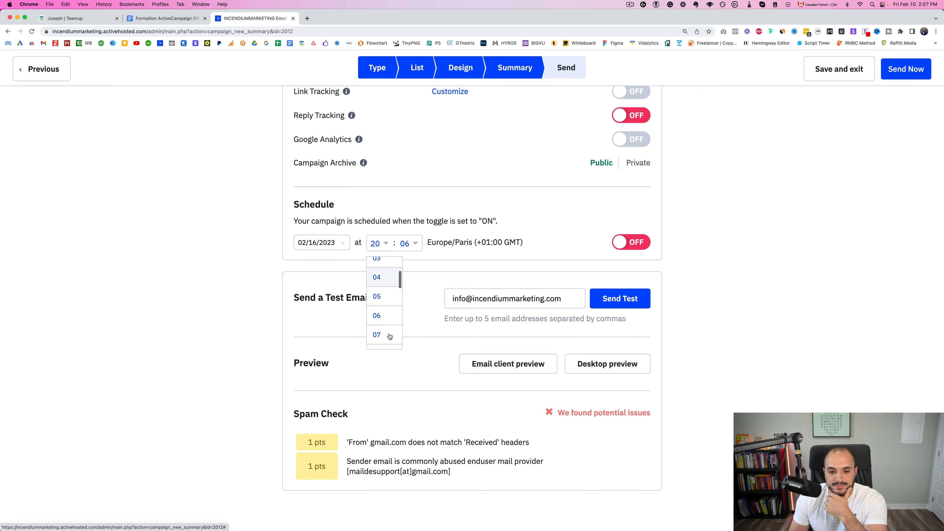
pyautogui.click(386, 323)
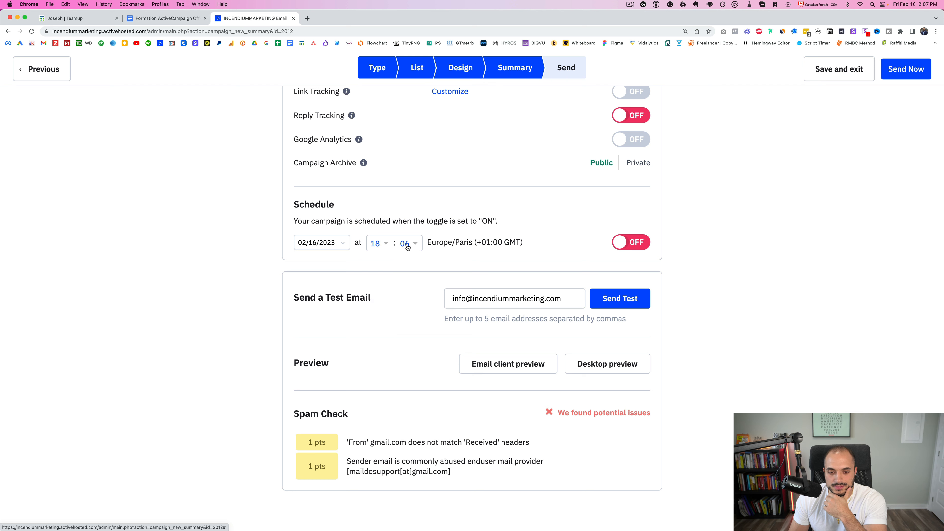
pyautogui.click(631, 242)
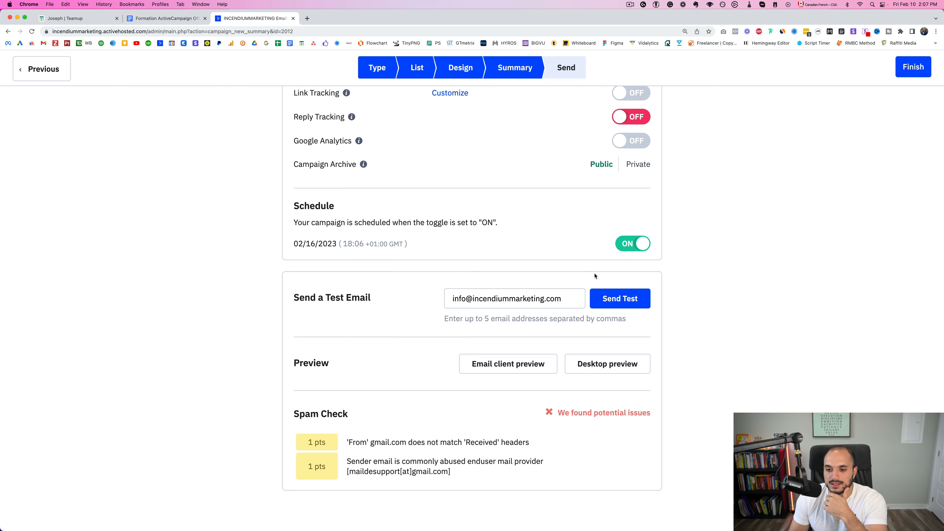
pyautogui.click(638, 246)
pyautogui.click(840, 69)
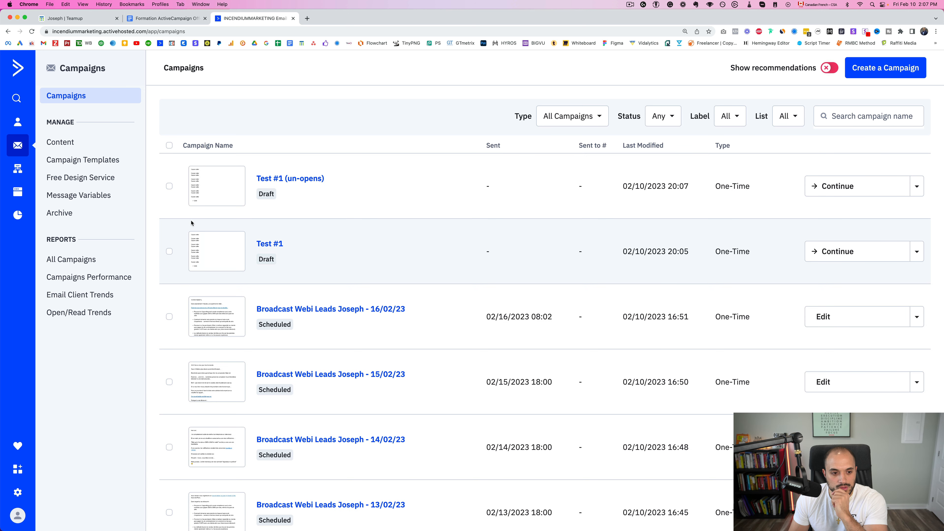
# Delete the Test #1 and 'Test #1 (un-opens)' campaigns, then go back to the course outline
pyautogui.click(170, 186)
pyautogui.click(169, 252)
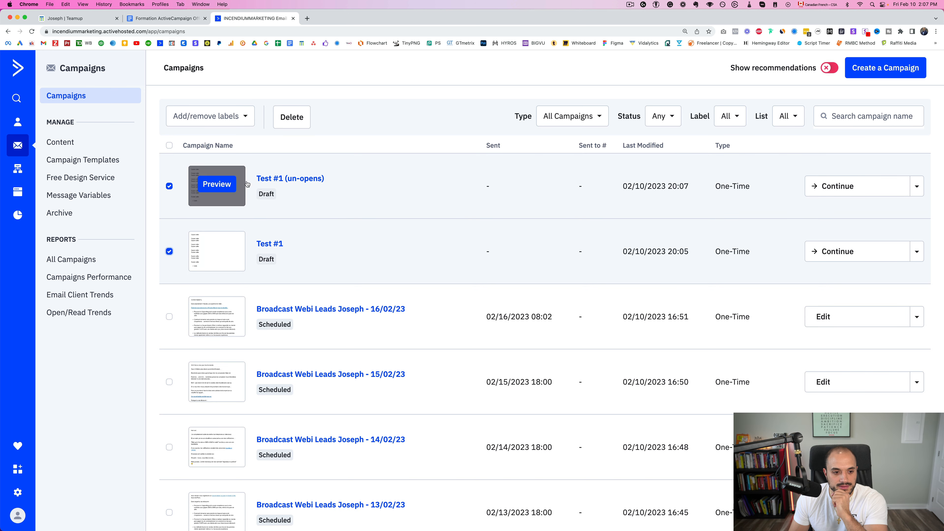
pyautogui.click(292, 117)
pyautogui.click(591, 341)
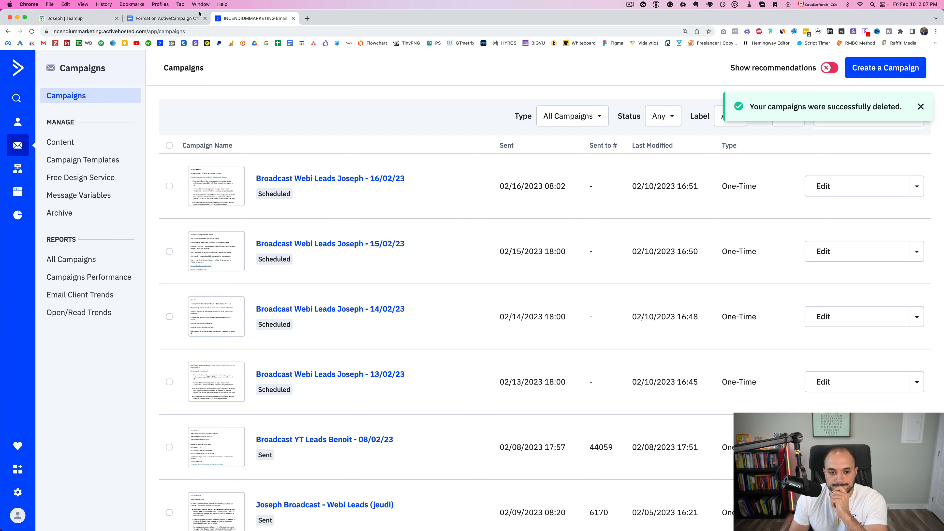
pyautogui.click(148, 17)
# Highlight the automations bullet in the outline, then go to ActiveCampaign's Automations list
pyautogui.click(338, 271)
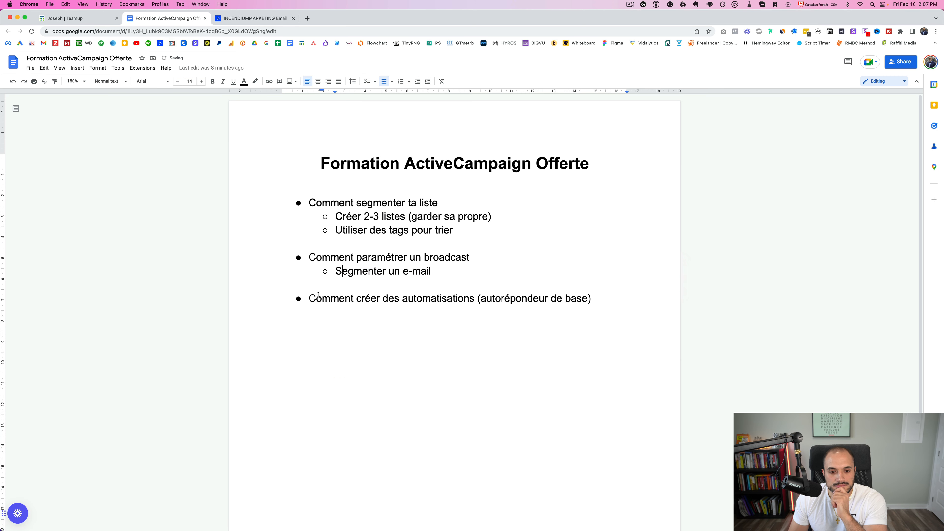
pyautogui.moveTo(309, 298); pyautogui.dragTo(588, 295)
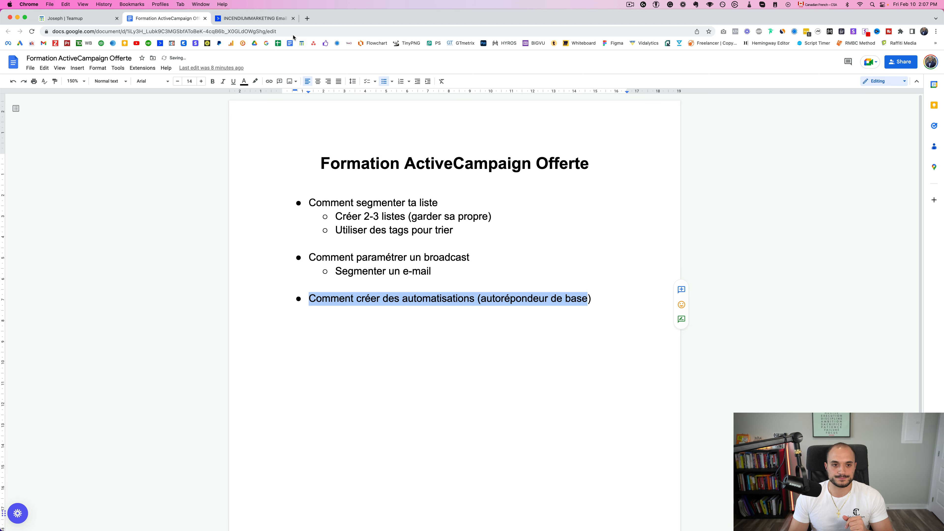
pyautogui.click(252, 18)
pyautogui.click(18, 166)
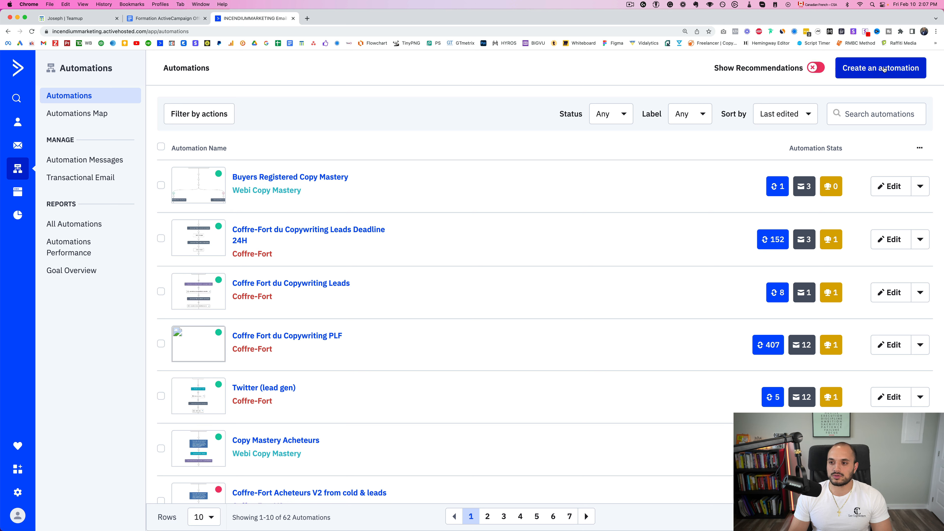
# Create a new automation using the Start from Scratch option and continue
pyautogui.click(896, 71)
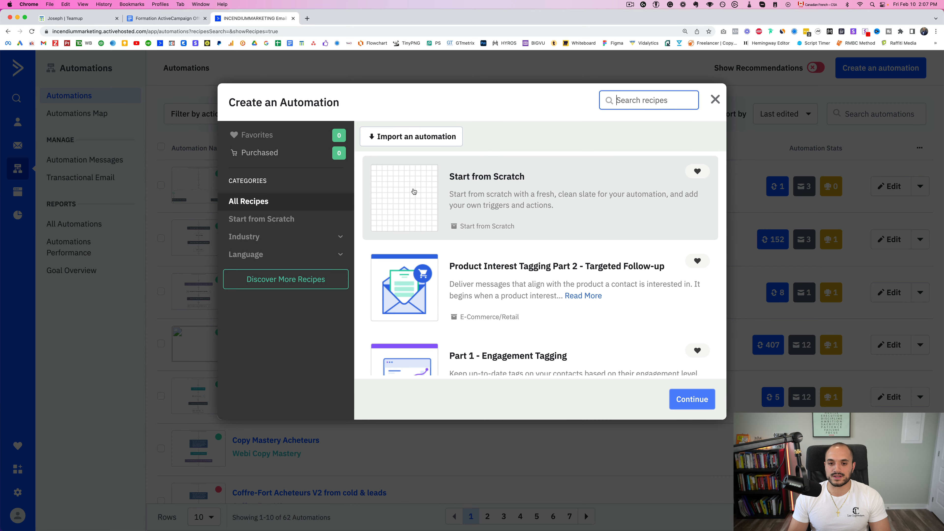
pyautogui.click(492, 192)
pyautogui.click(691, 399)
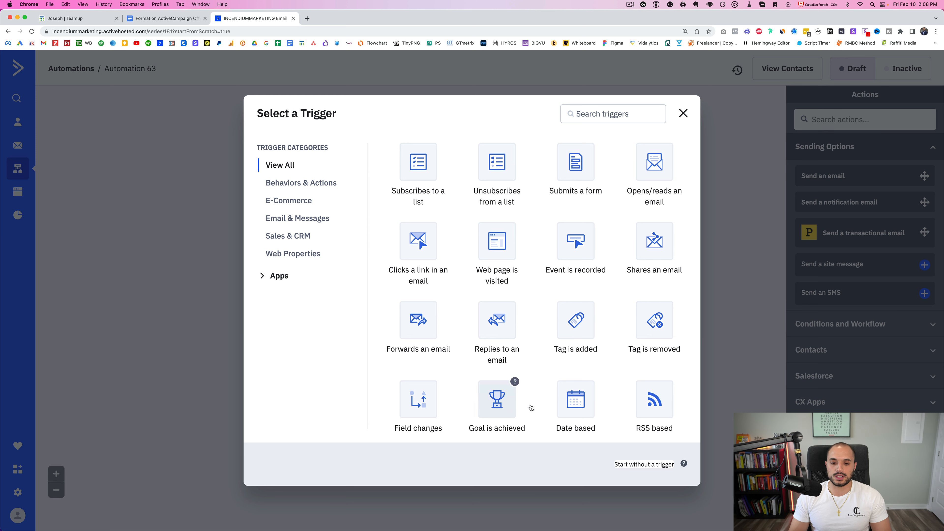
# Set the automation's start trigger to 'Tag is added' with the tag leads_insta
pyautogui.click(569, 333)
pyautogui.click(340, 134)
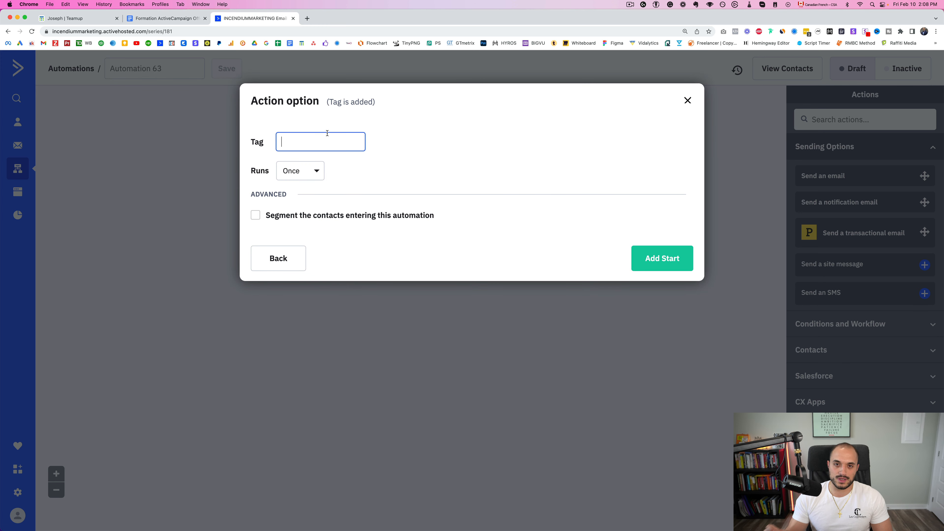
pyautogui.write('lead')
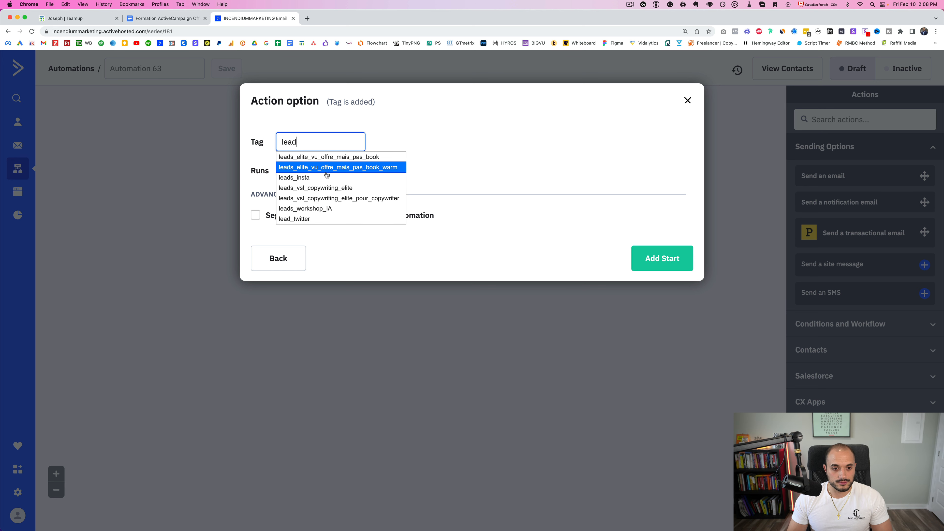
pyautogui.click(322, 180)
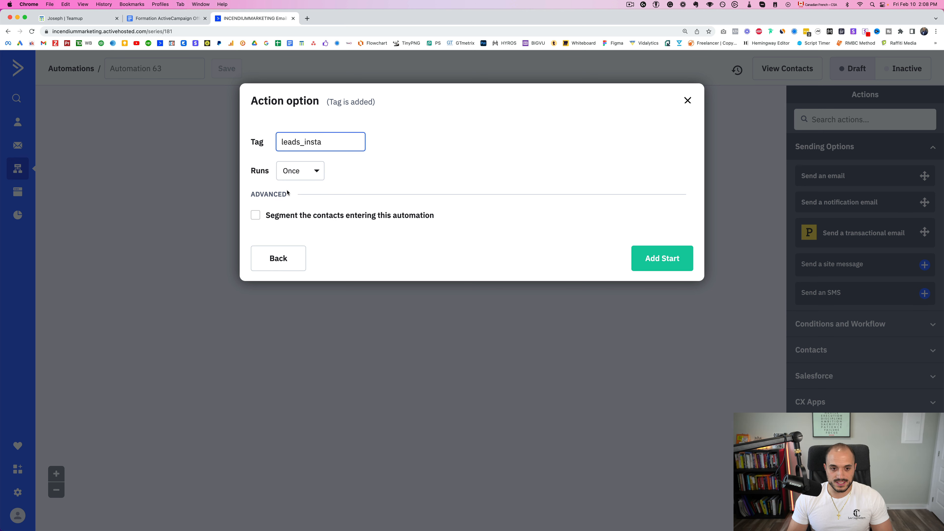
pyautogui.click(650, 262)
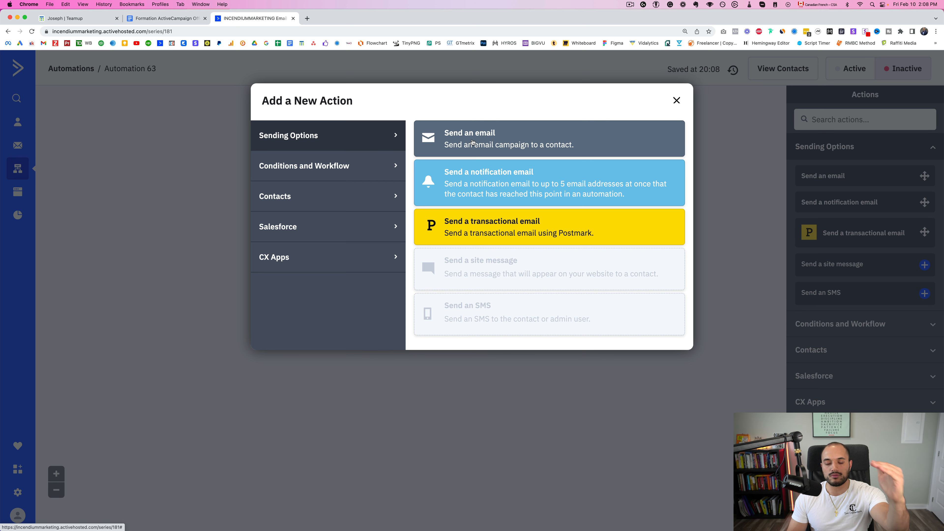
# Add a send-email step for a new email named 'Email de bienvenue'
pyautogui.click(472, 141)
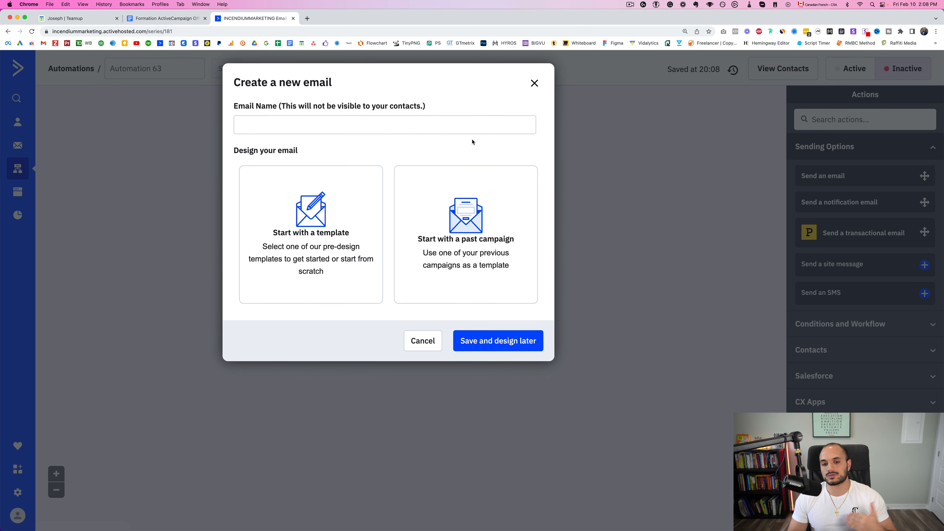
pyautogui.click(454, 126)
pyautogui.write('Email de biene')
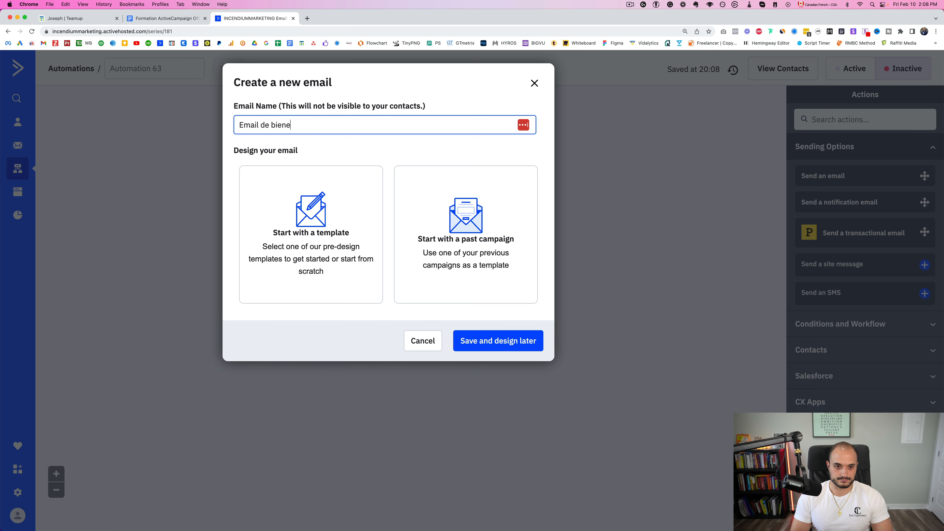
pyautogui.press('BackSpace')
pyautogui.write('venue')
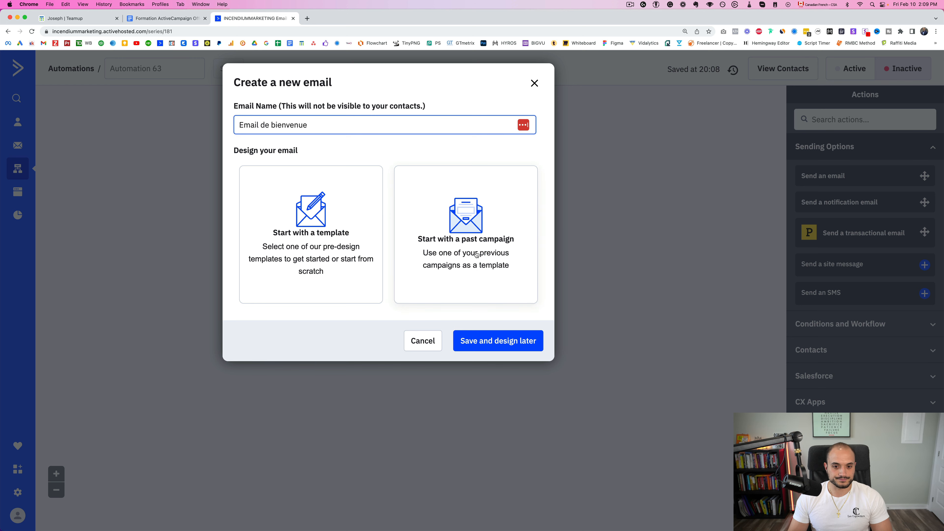
pyautogui.press('Return')
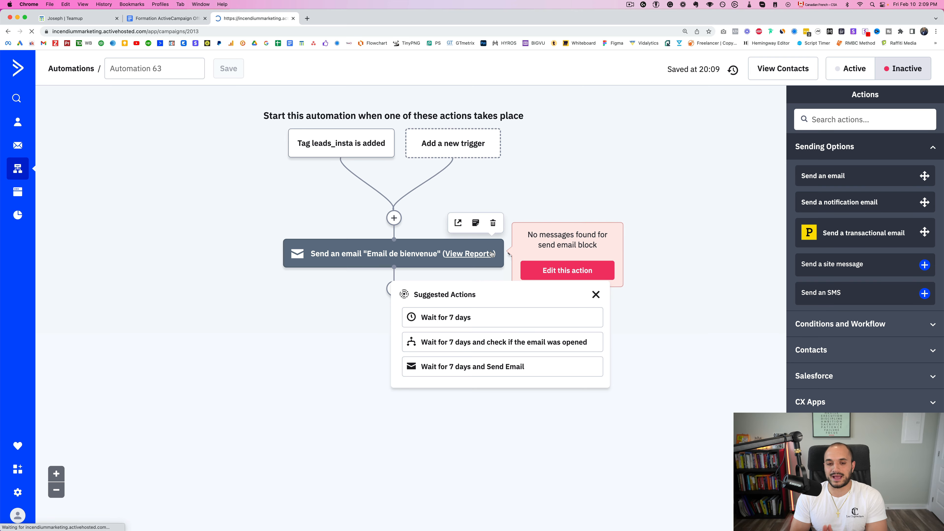
# Design the email with Classic Designer from a past campaign, using subject 'Test 1'
pyautogui.click(492, 253)
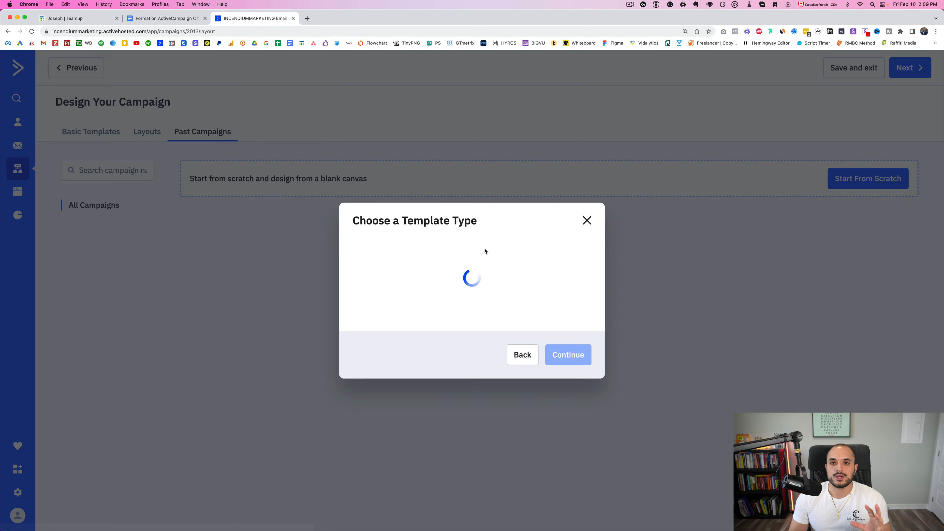
pyautogui.click(438, 286)
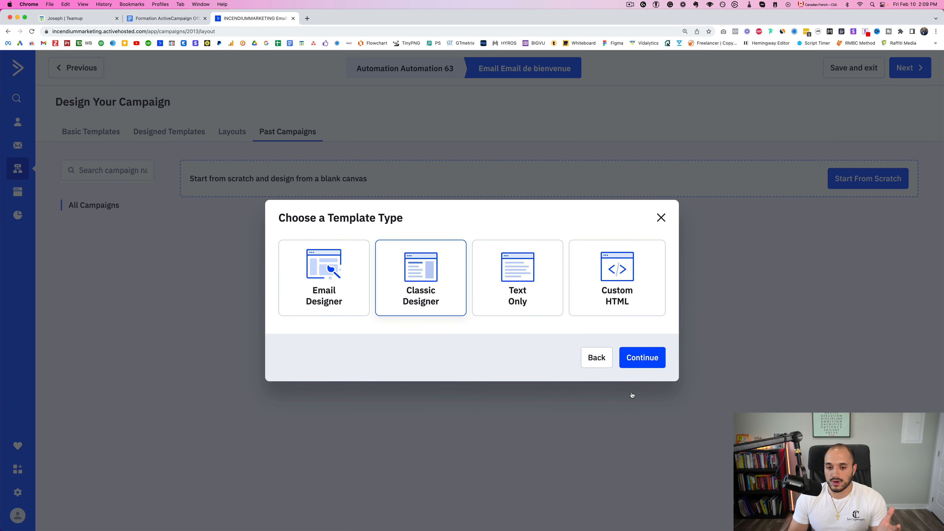
pyautogui.click(654, 361)
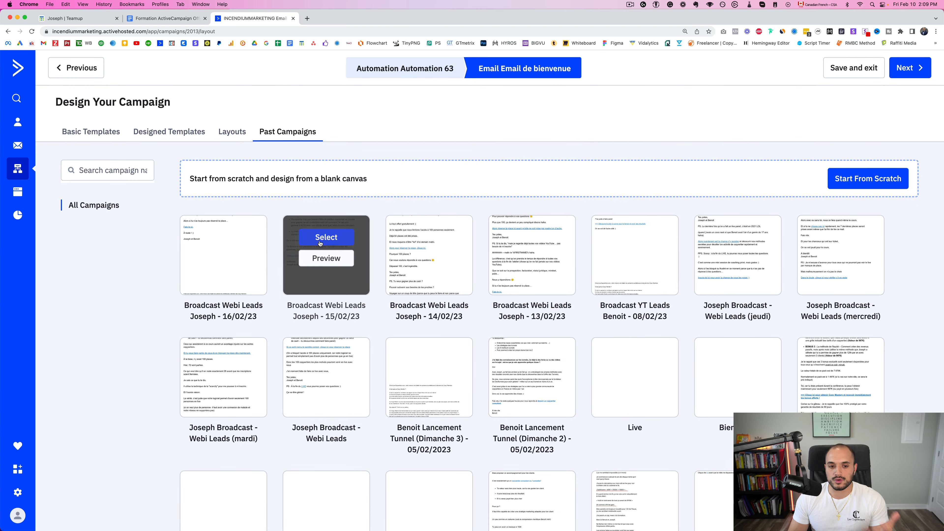
pyautogui.click(238, 241)
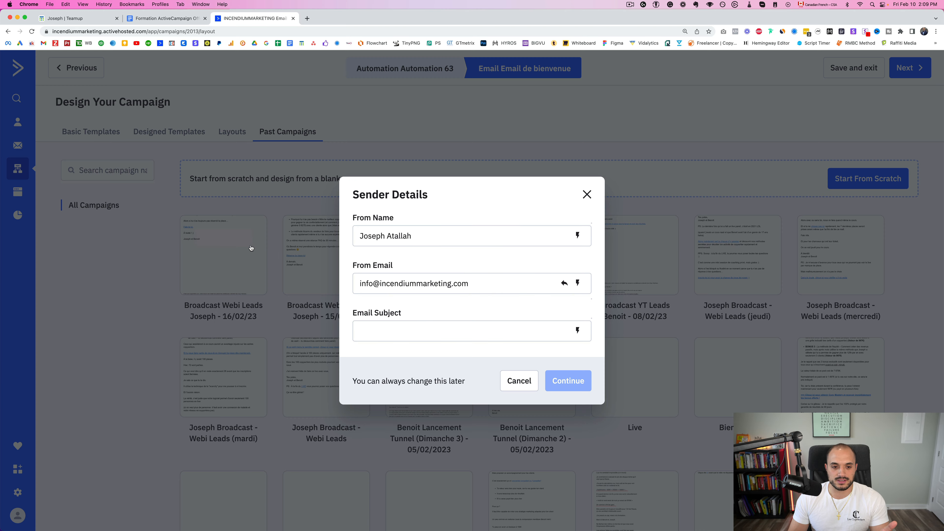
pyautogui.doubleClick(433, 238)
pyautogui.tripleClick(413, 284)
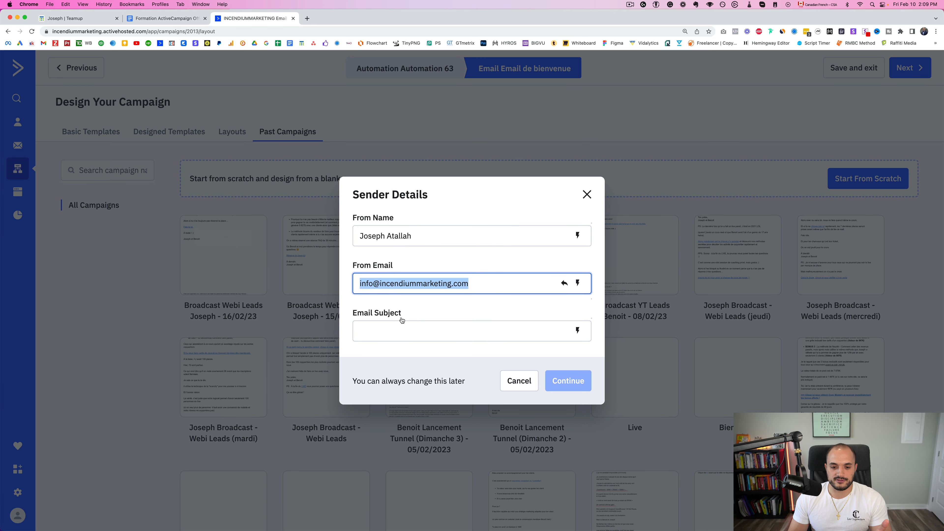
pyautogui.click(390, 329)
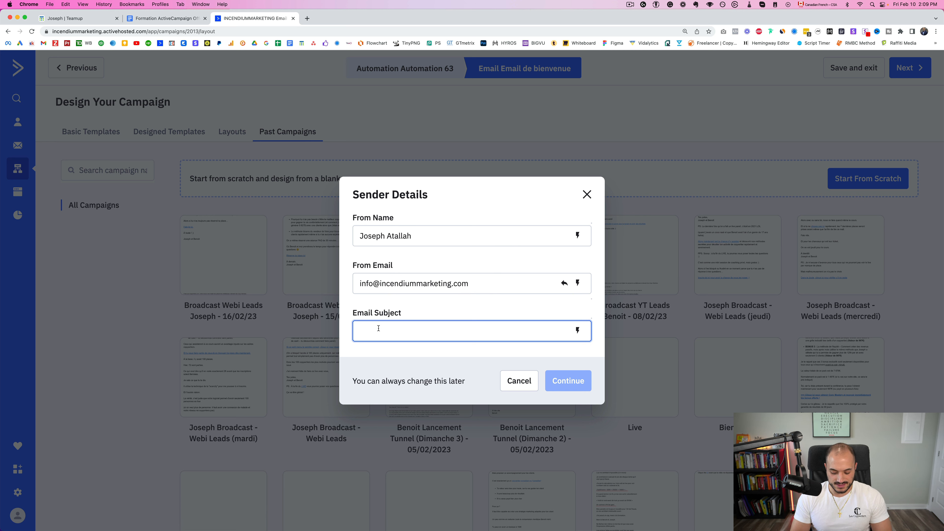
pyautogui.write('Test 1')
pyautogui.click(568, 380)
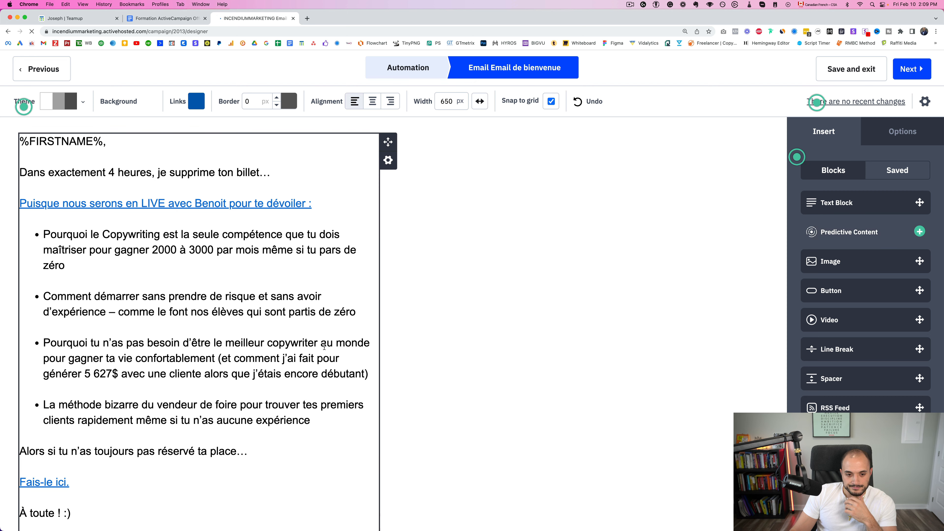
# Replace the email's text block with three lines of placeholder text
pyautogui.doubleClick(325, 342)
pyautogui.press('super+a')
pyautogui.press('BackSpace')
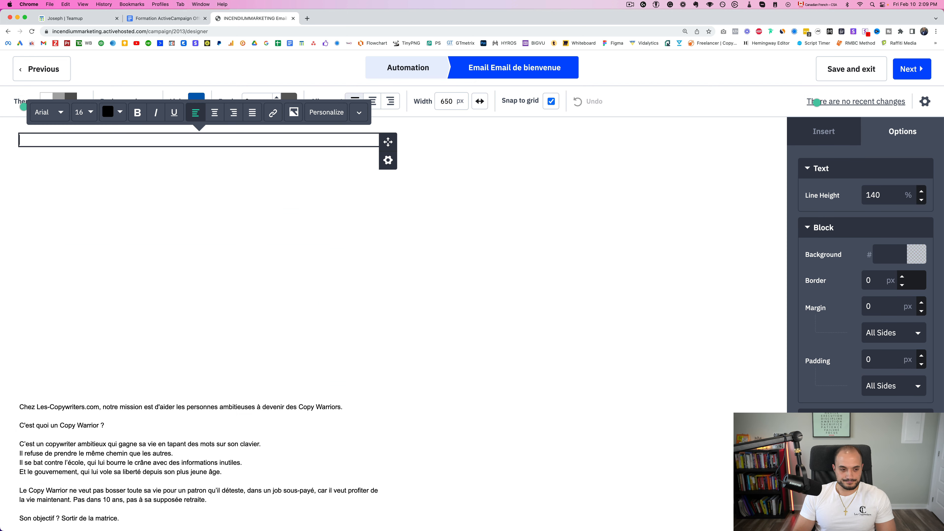
pyautogui.write('Elfklejewkljweq')
pyautogui.press('Return')
pyautogui.write('fasjfksajfas')
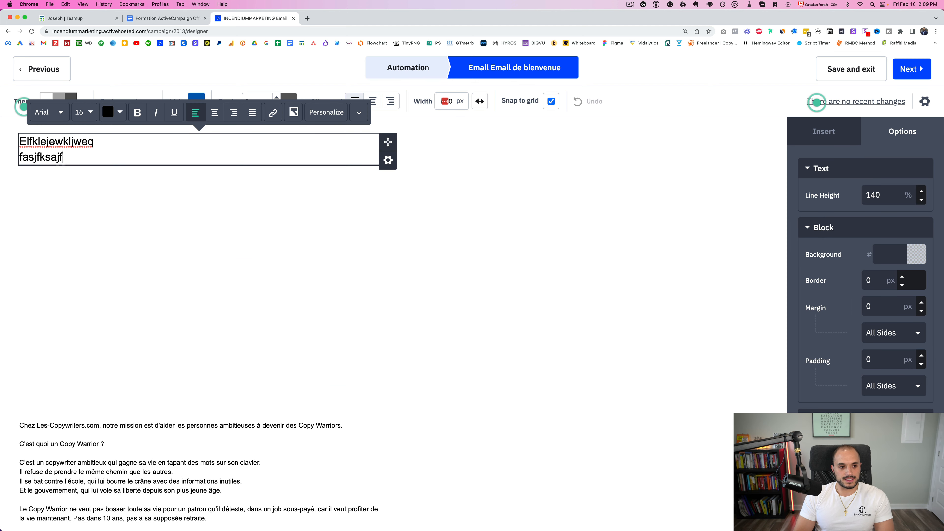
pyautogui.press('Return')
pyautogui.write('kkasdjfl;asjfsa;ldfjs')
pyautogui.press('Return')
pyautogui.press('Return')
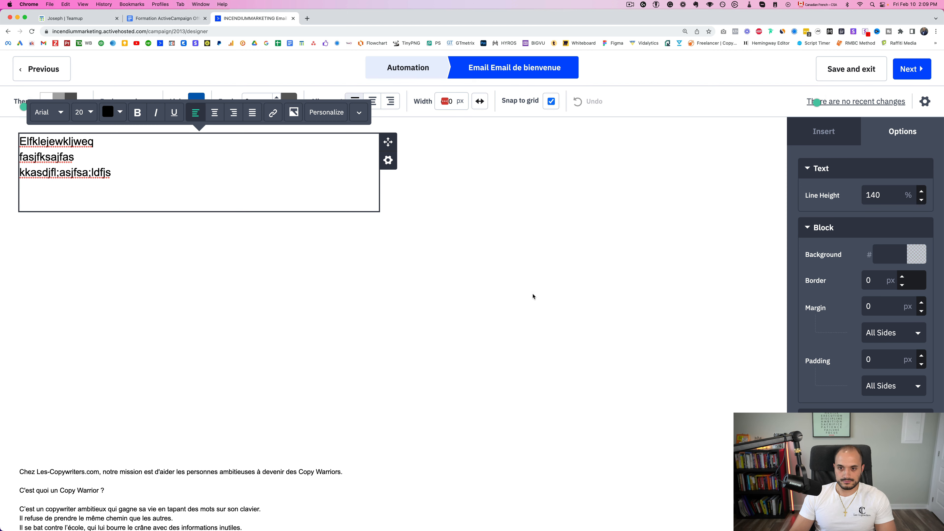
pyautogui.click(507, 317)
# Review the campaign summary and finish the welcome email
pyautogui.click(922, 75)
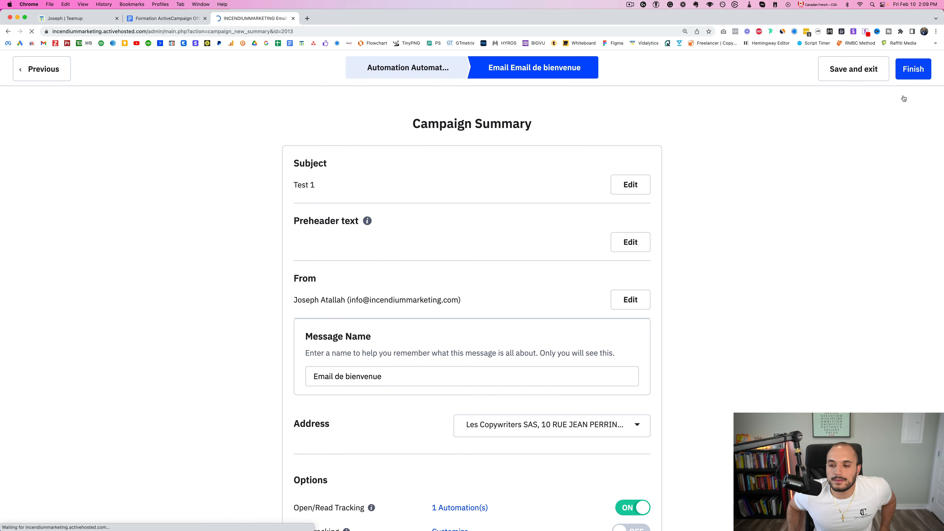
pyautogui.scroll(-8, 837, 223)
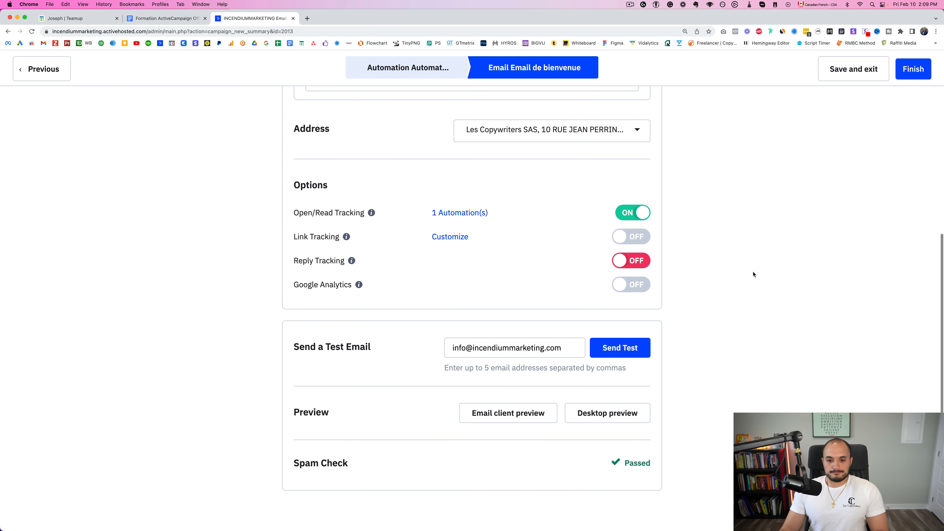
pyautogui.scroll(8, 755, 275)
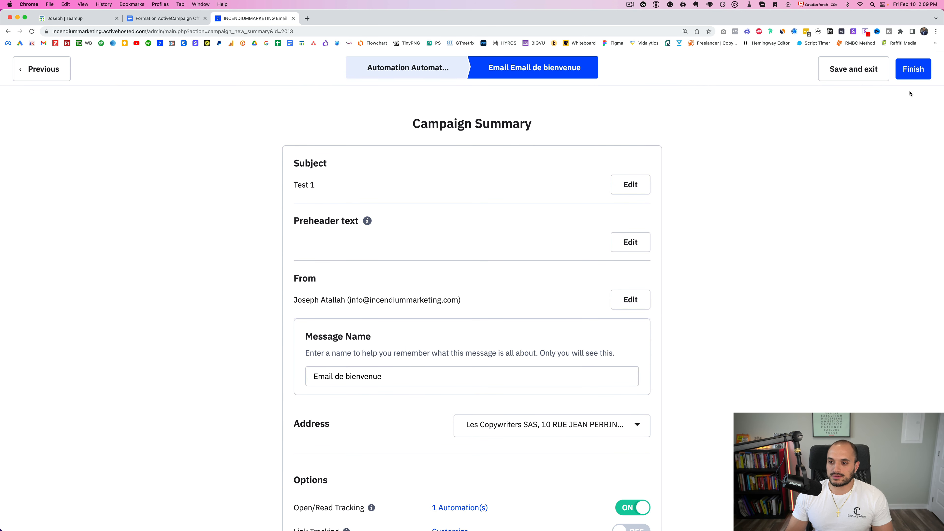
pyautogui.click(913, 69)
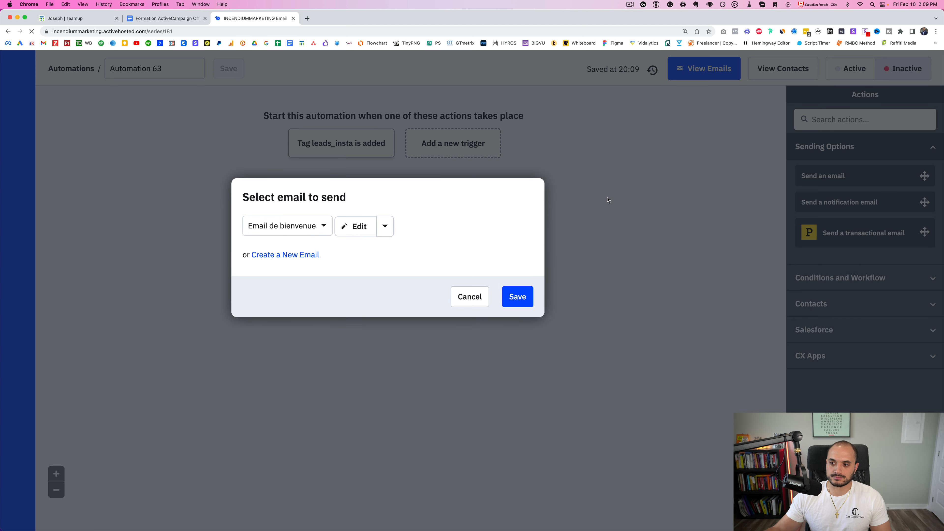
# Confirm 'Email de bienvenue' as the email to send
pyautogui.click(506, 299)
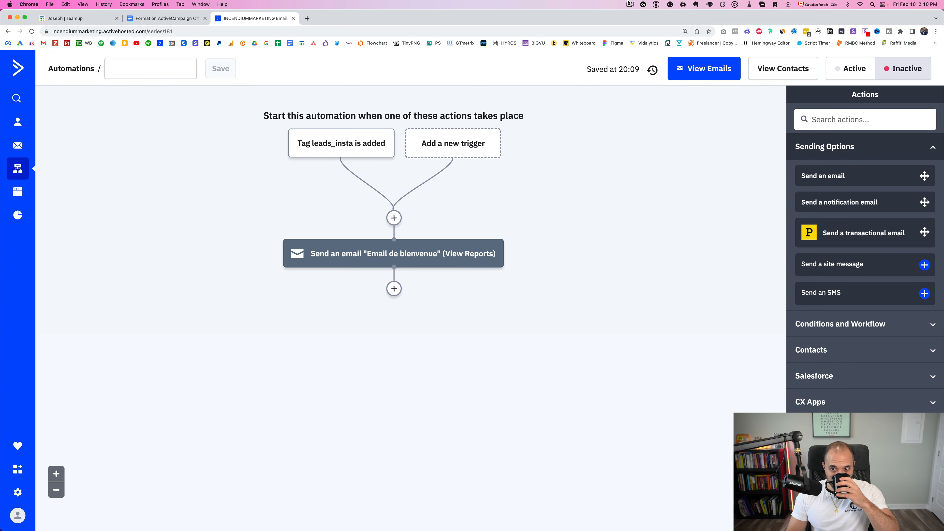
pyautogui.click(630, 4)
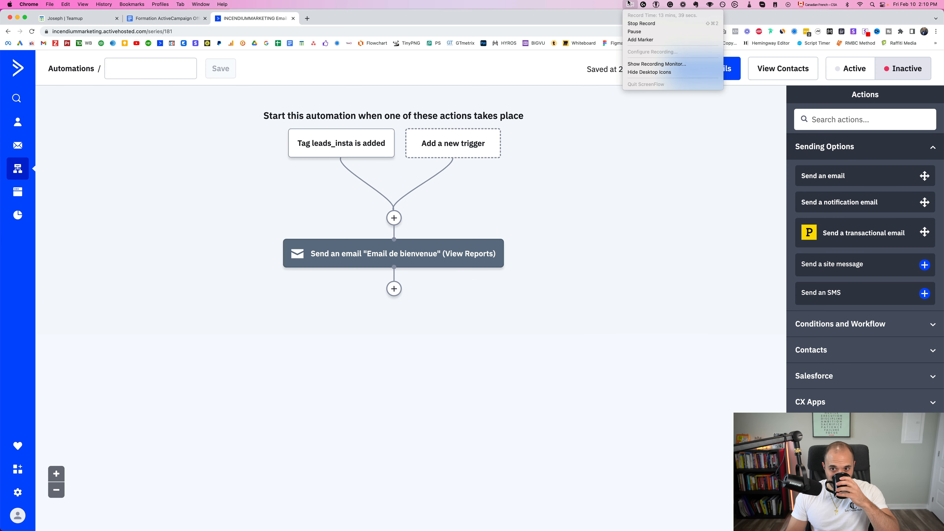
pyautogui.click(629, 3)
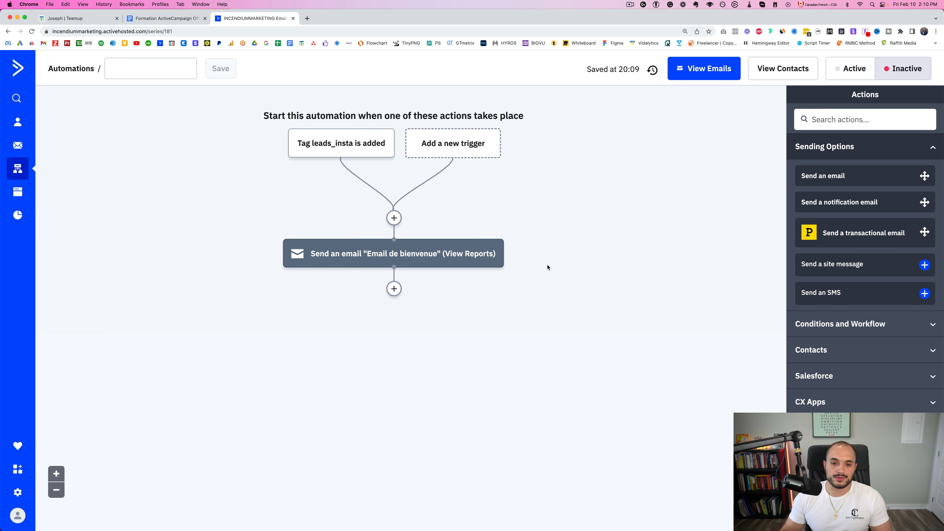
# Rename the automation to 'leads_ebook_prise de masse'
pyautogui.click(168, 69)
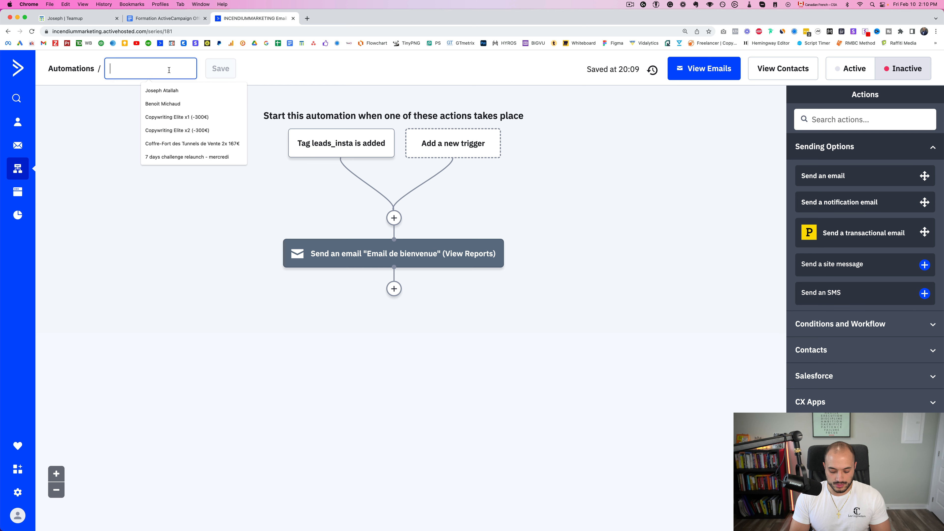
pyautogui.write('LDEADS_')
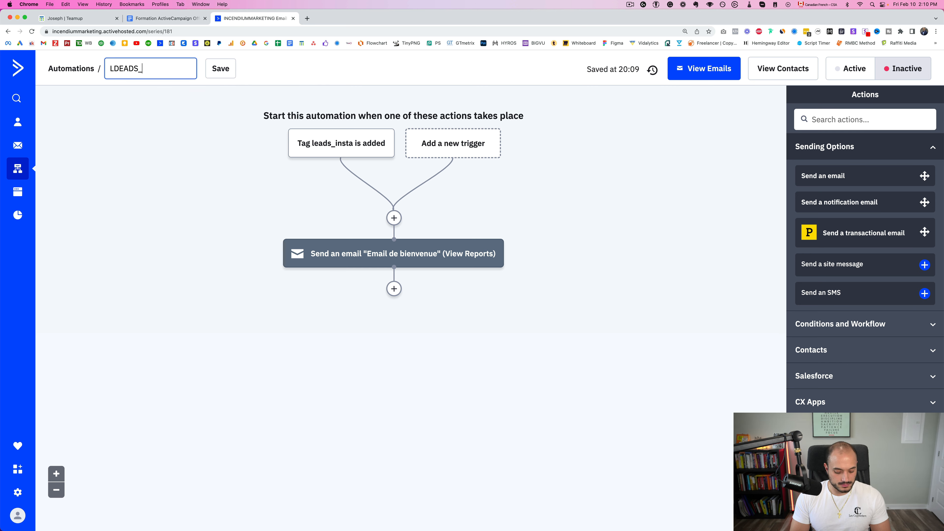
pyautogui.press('super+a')
pyautogui.write('leads_')
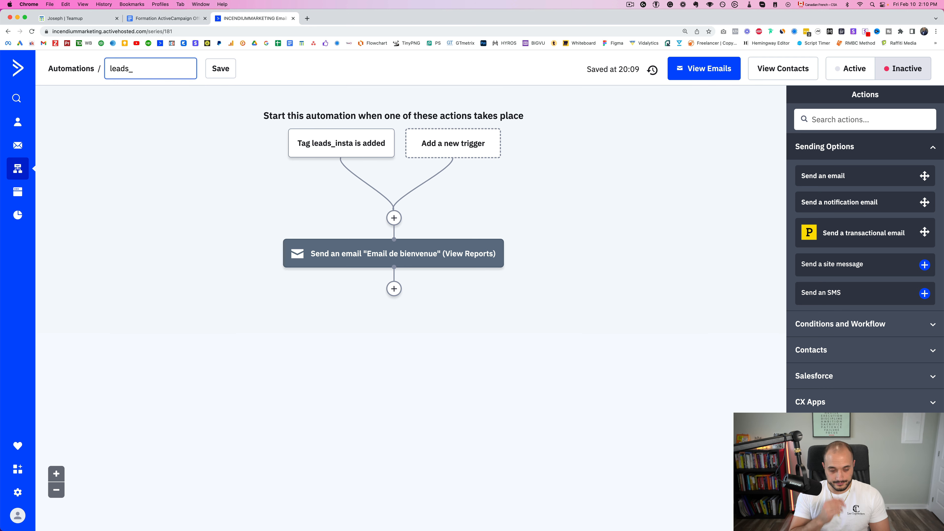
pyautogui.write('ebook')
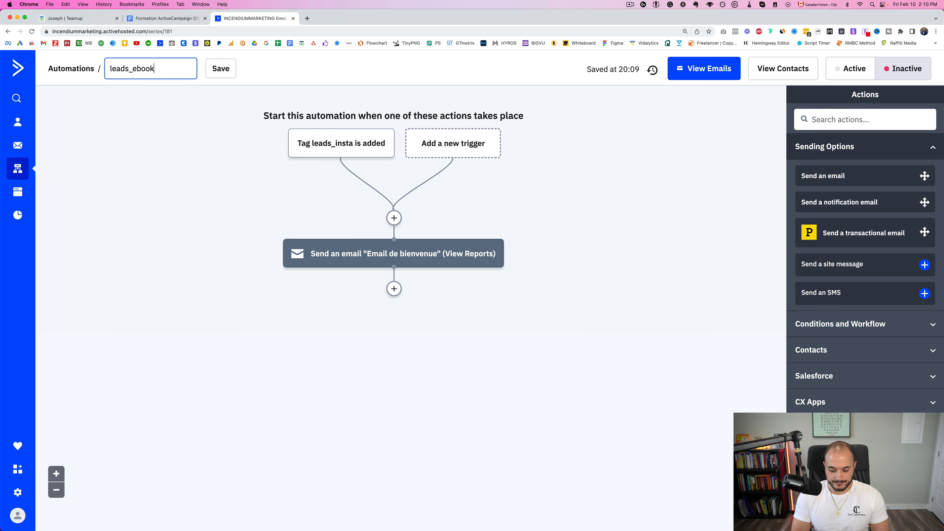
pyautogui.write('_prise de masse')
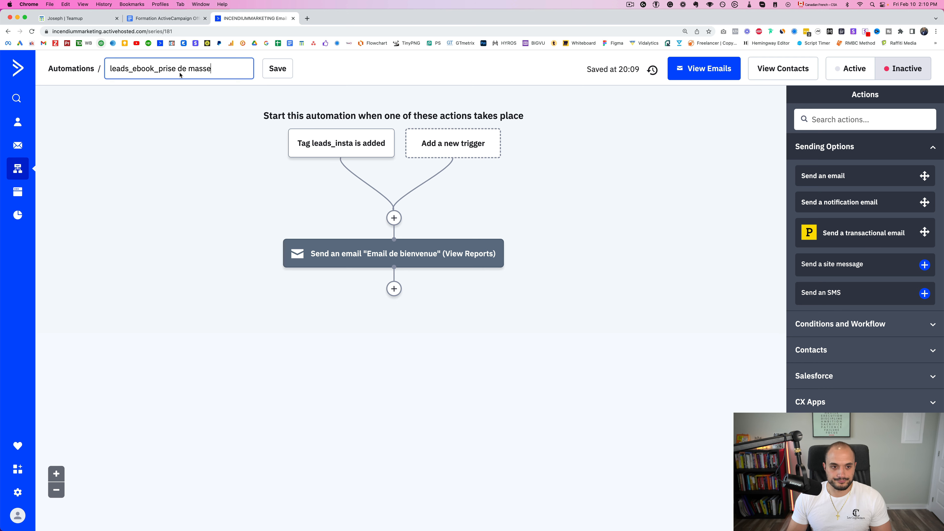
pyautogui.press('Return')
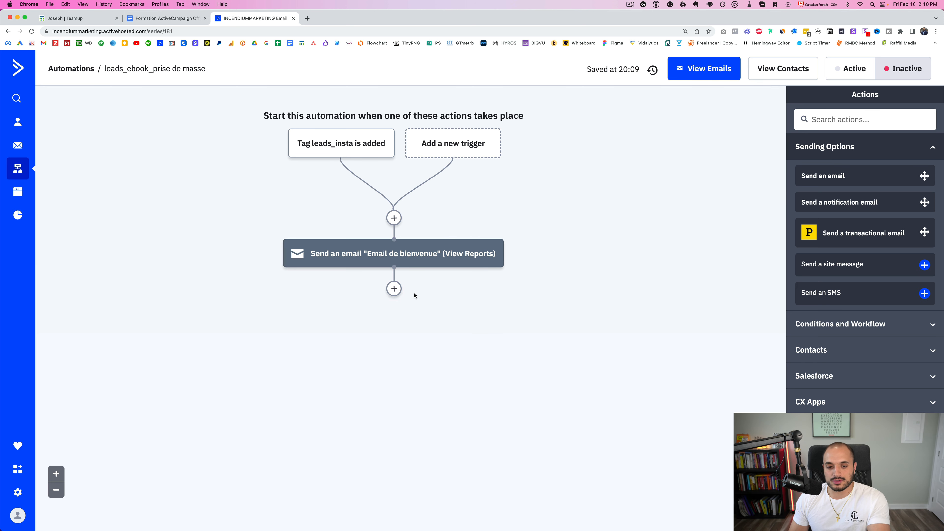
# Add a 'Wait for a specified period of time' step of 1 day after the welcome email
pyautogui.click(394, 289)
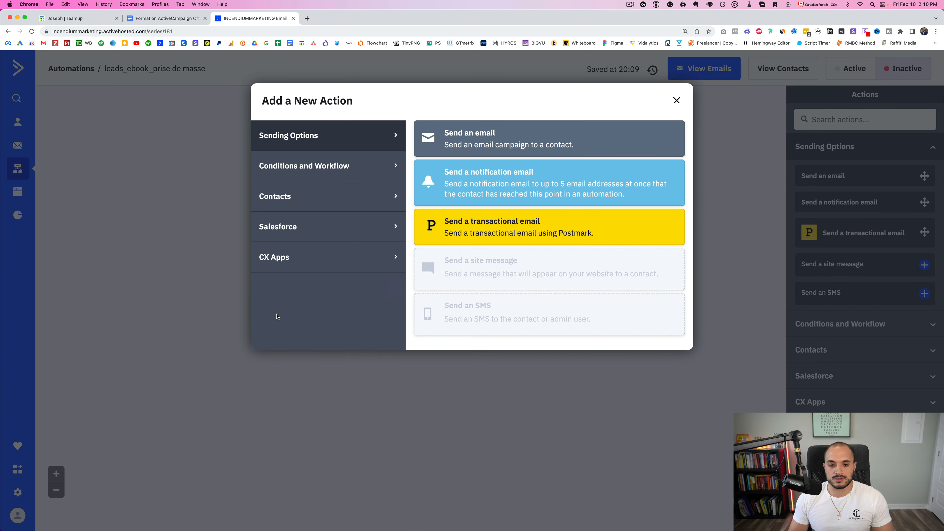
pyautogui.click(300, 171)
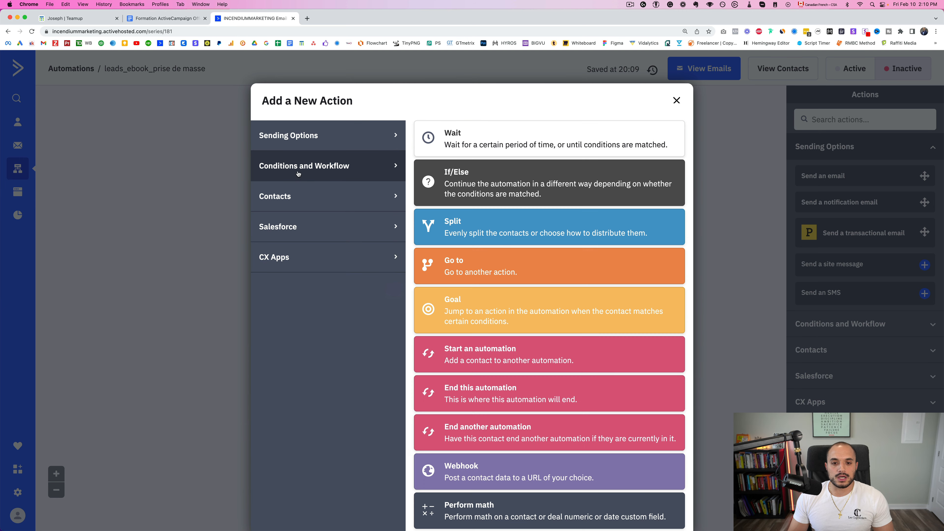
pyautogui.click(464, 142)
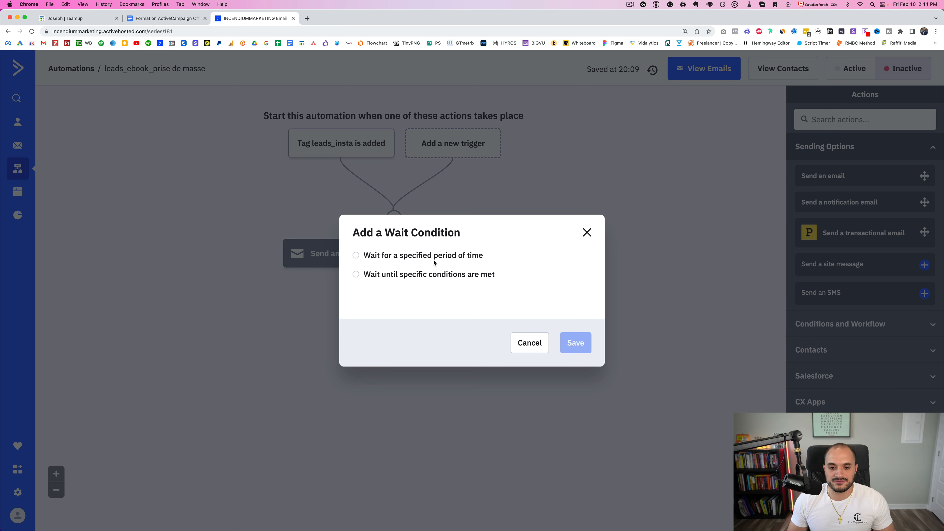
pyautogui.click(406, 256)
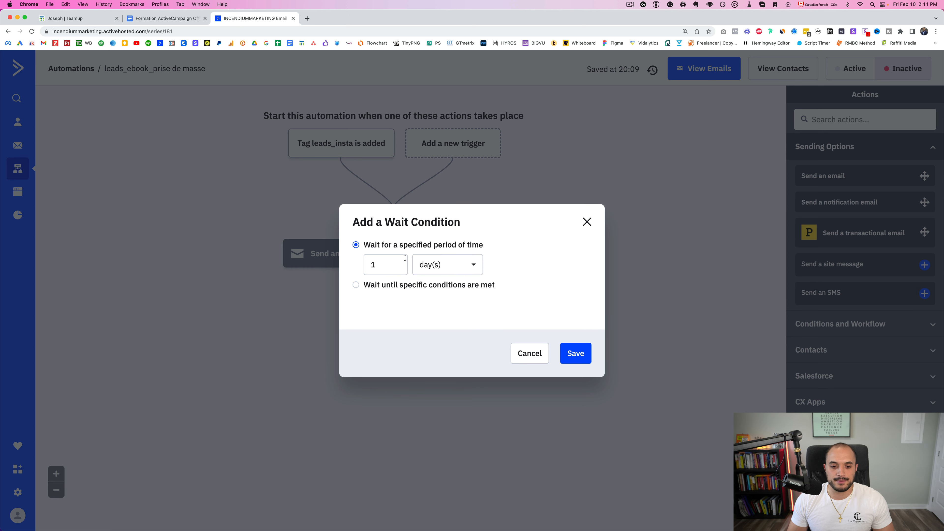
pyautogui.doubleClick(393, 264)
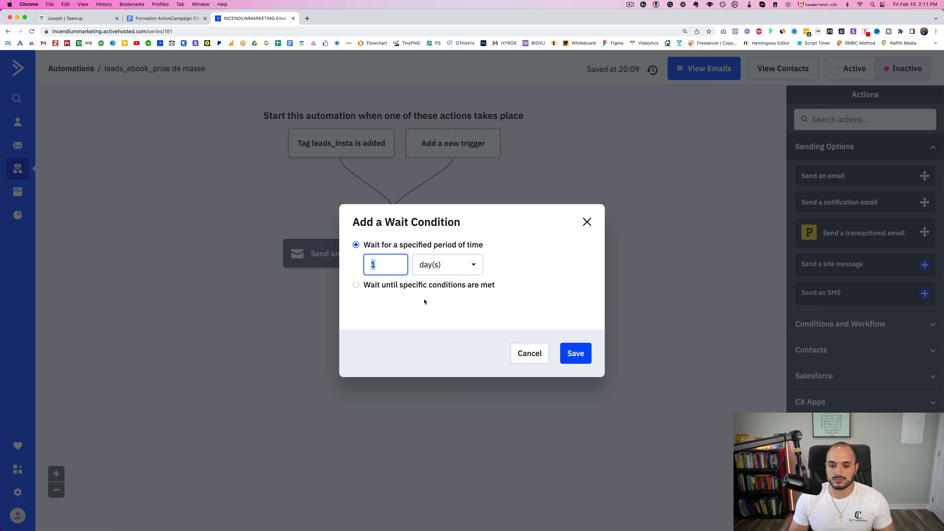
pyautogui.click(473, 264)
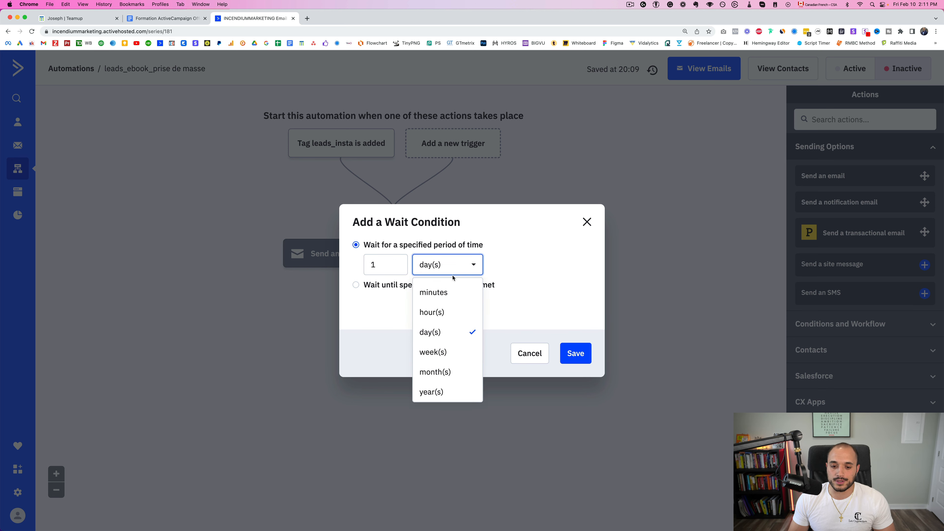
pyautogui.click(558, 278)
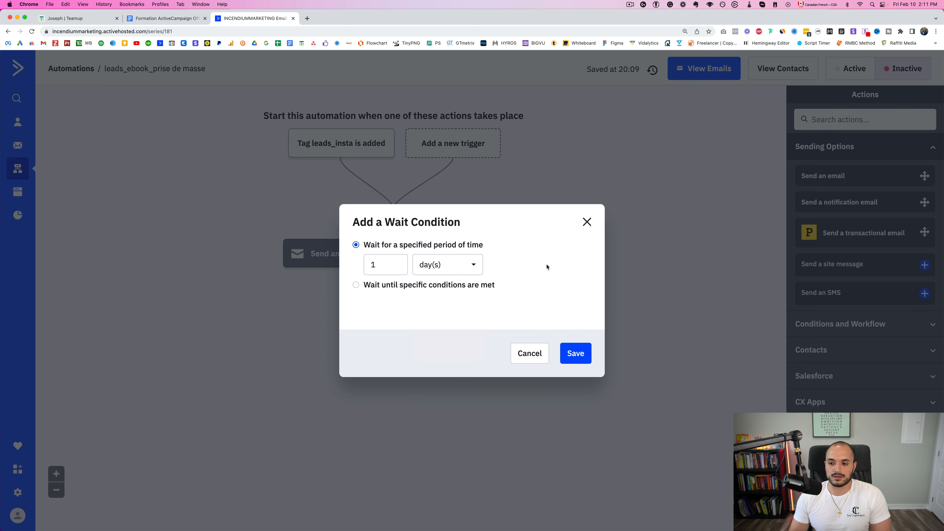
pyautogui.click(575, 354)
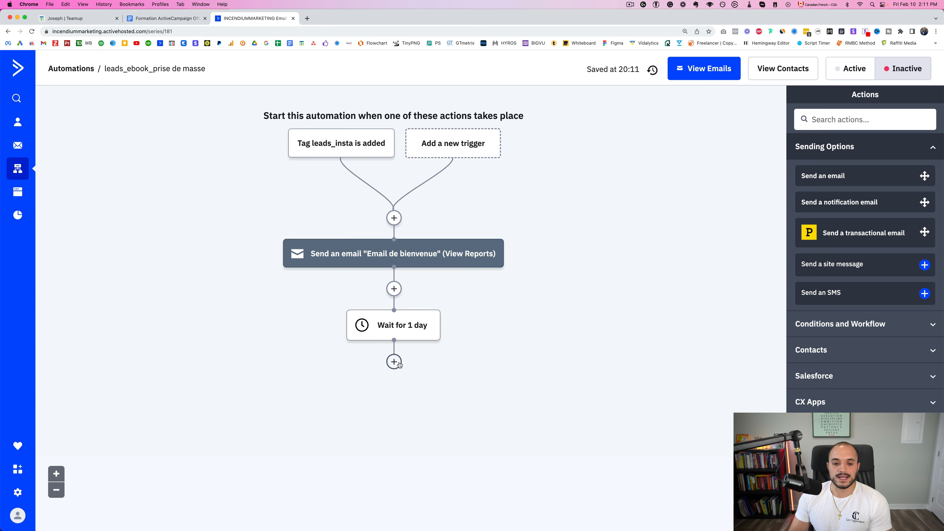
pyautogui.click(392, 361)
# Add a send-email step below the wait for a new email named 'Email 2'
pyautogui.click(676, 106)
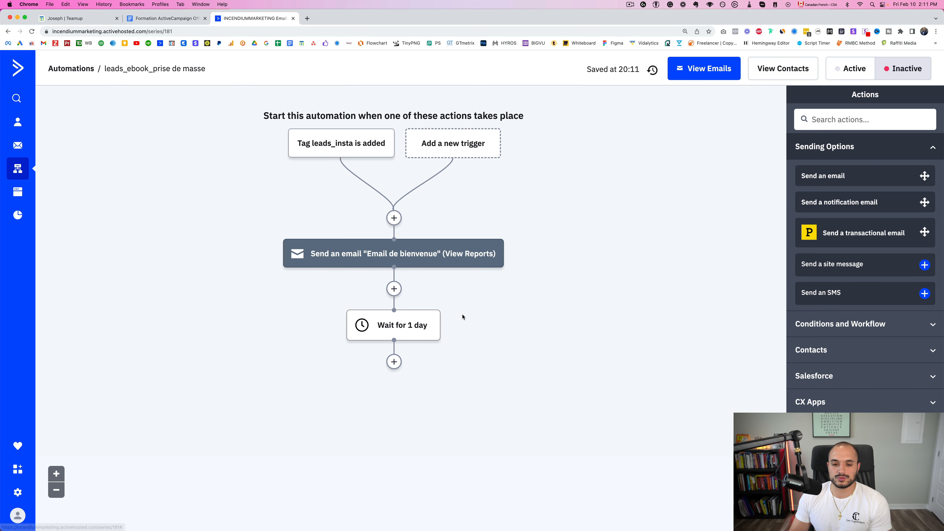
pyautogui.click(395, 361)
pyautogui.click(387, 136)
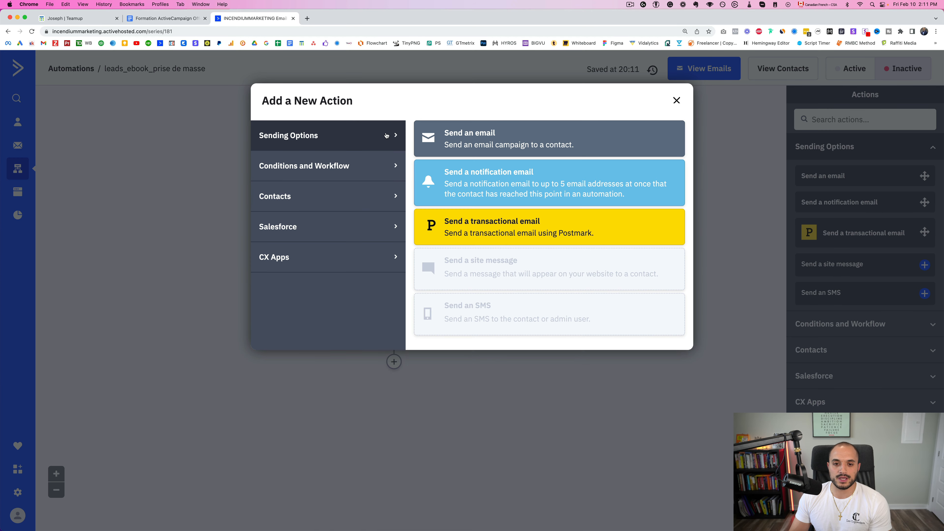
pyautogui.click(483, 134)
pyautogui.click(334, 264)
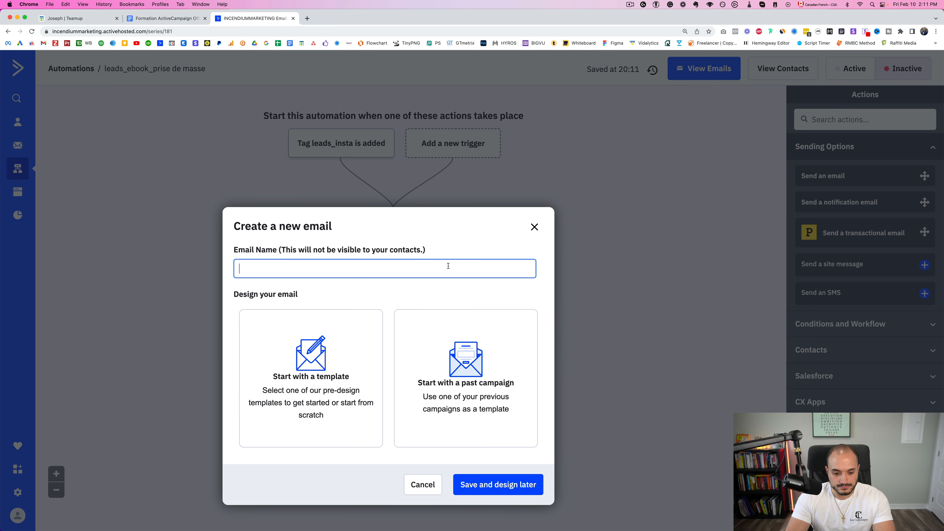
pyautogui.write('Email 2')
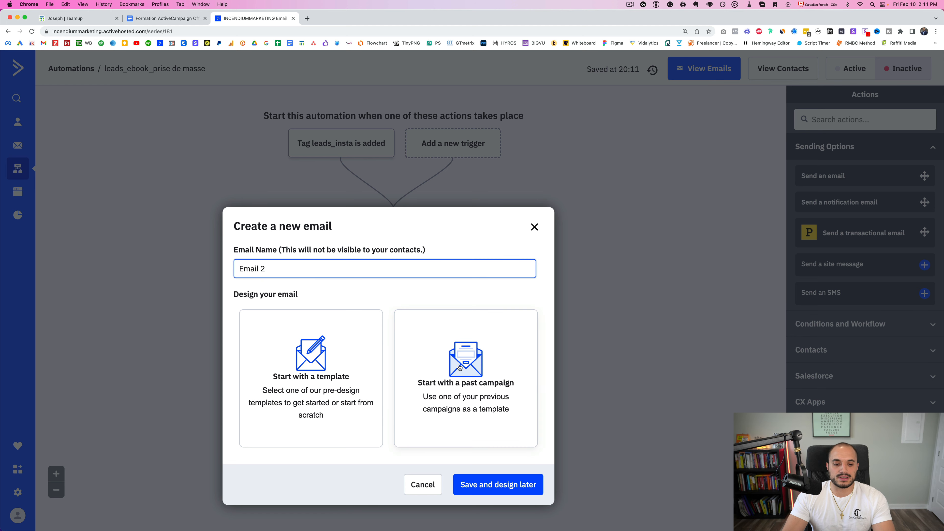
# Base Email 2 on the Email de bienvenue campaign with subject 'email 2' and finish it
pyautogui.click(456, 387)
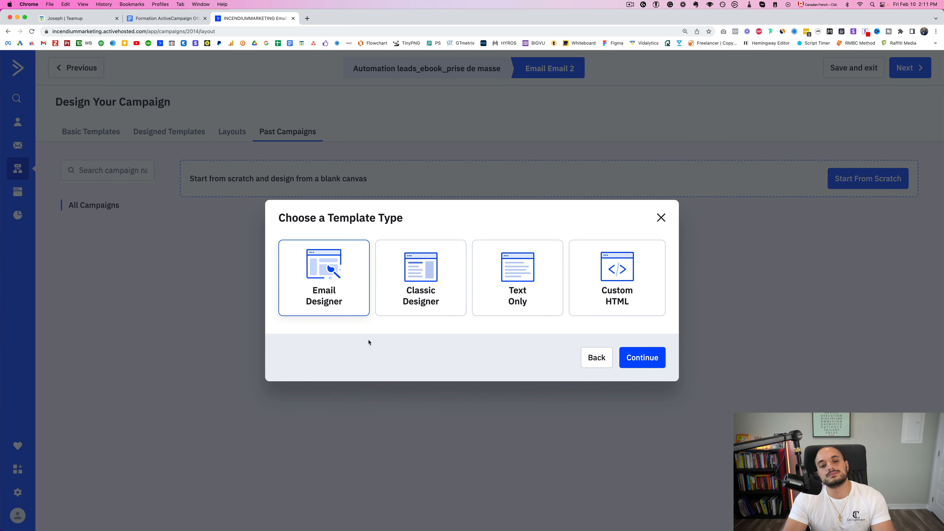
pyautogui.click(637, 360)
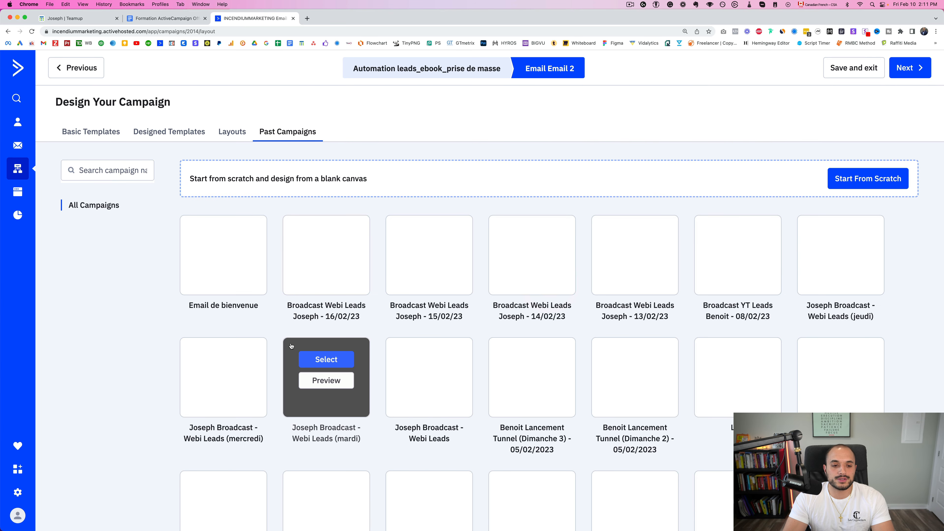
pyautogui.click(231, 244)
pyautogui.click(444, 332)
pyautogui.write('email 2')
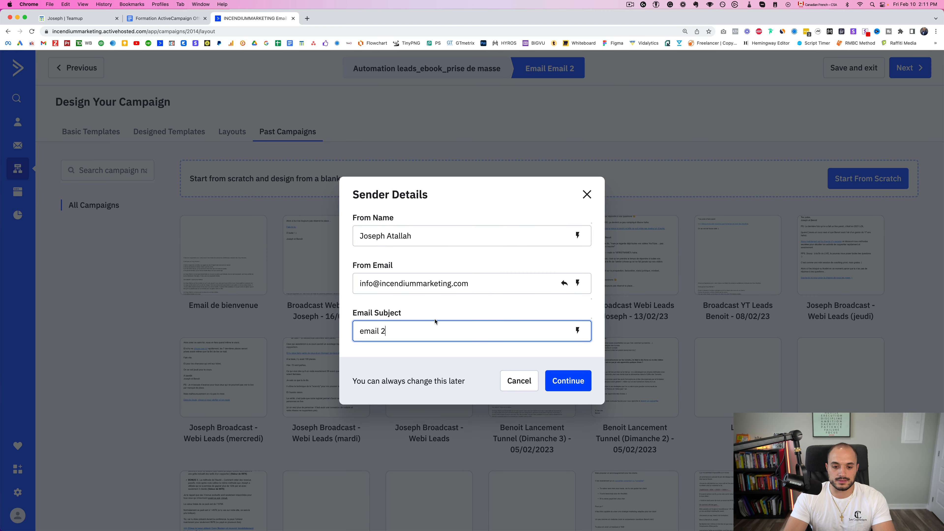
pyautogui.click(563, 394)
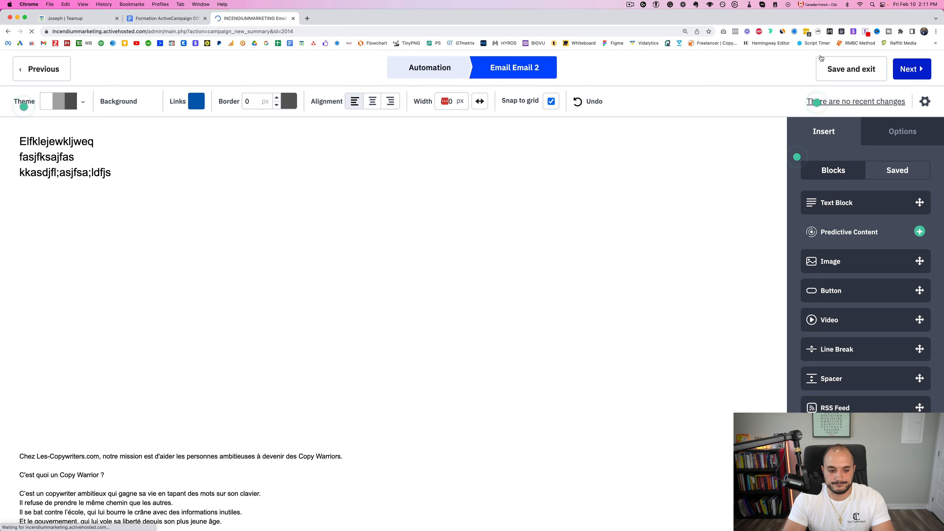
pyautogui.scroll(-8, 766, 224)
pyautogui.scroll(8, 764, 240)
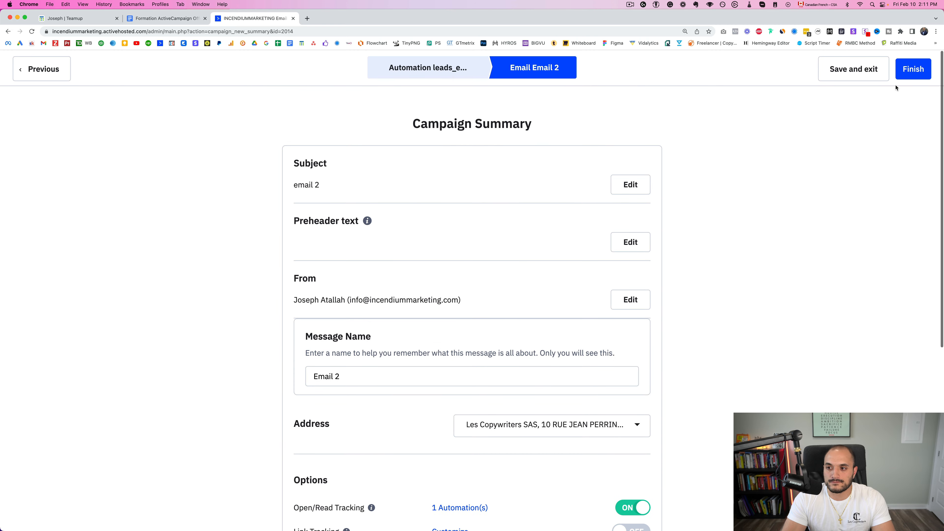
pyautogui.click(907, 77)
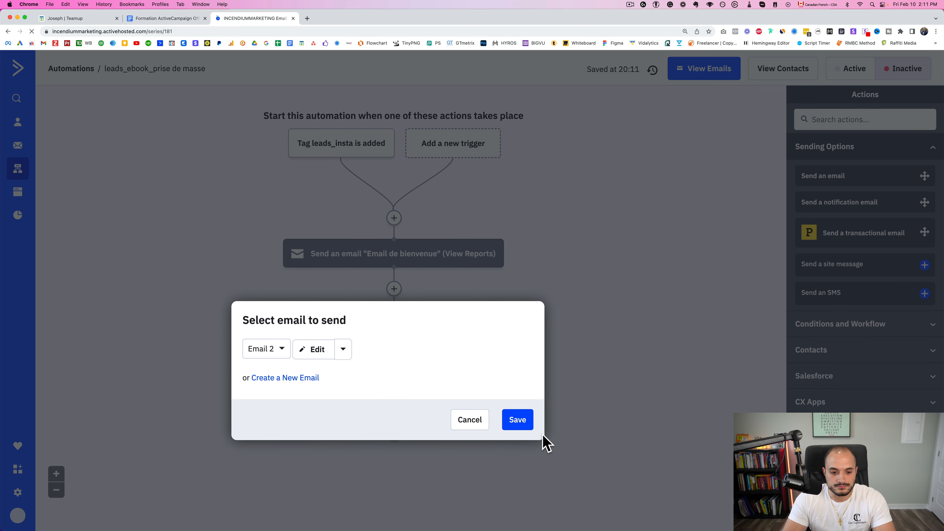
# Save Email 2 as the step after the one-day wait
pyautogui.click(346, 350)
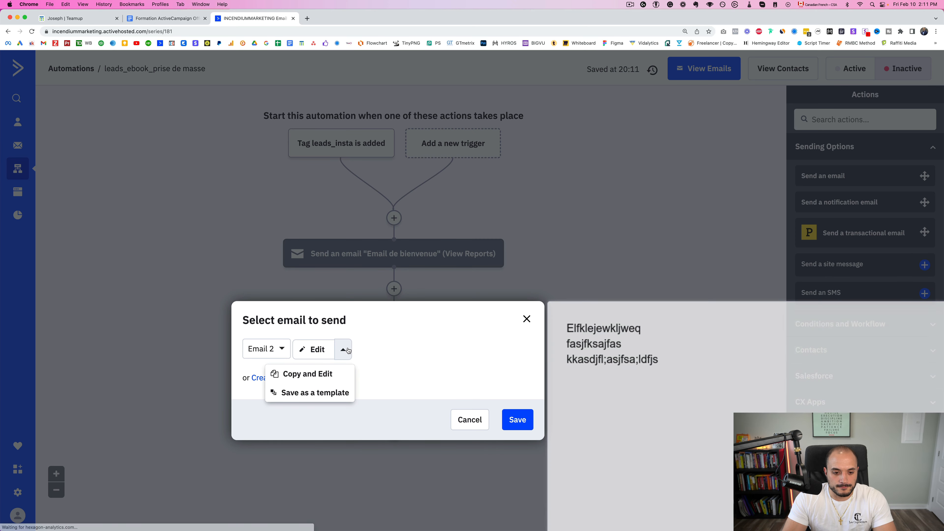
pyautogui.click(498, 354)
pyautogui.click(531, 424)
pyautogui.click(532, 426)
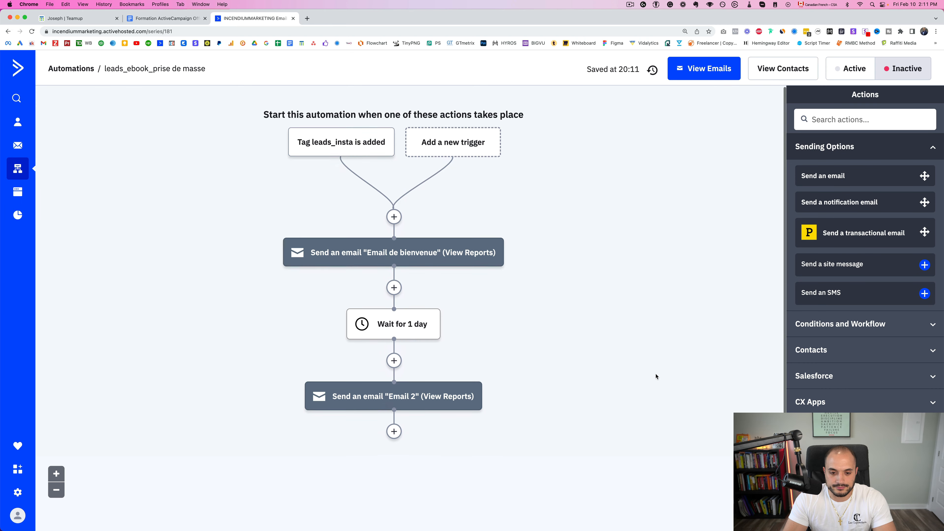
pyautogui.scroll(-2, 654, 376)
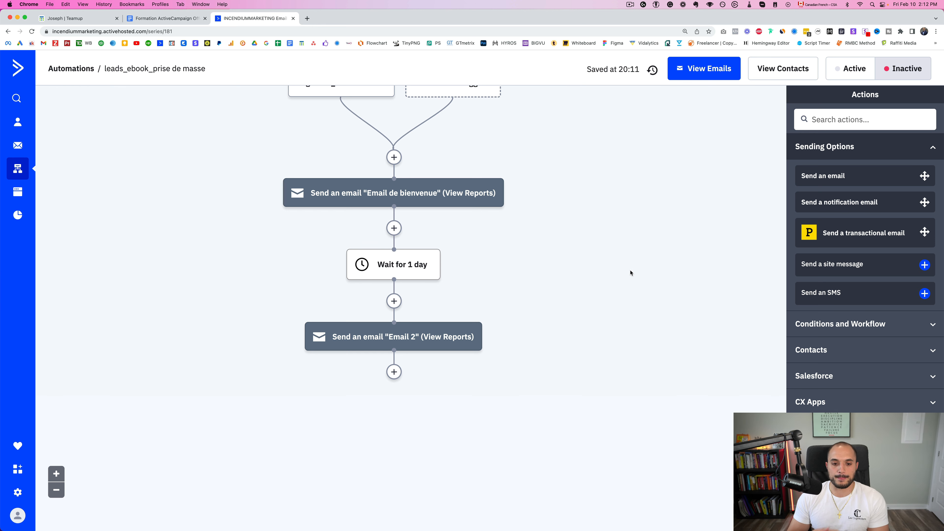
# Add a goal step below Email 2 named 'Acheteurs Ebook Prise de Masse Musculaire'
pyautogui.click(394, 372)
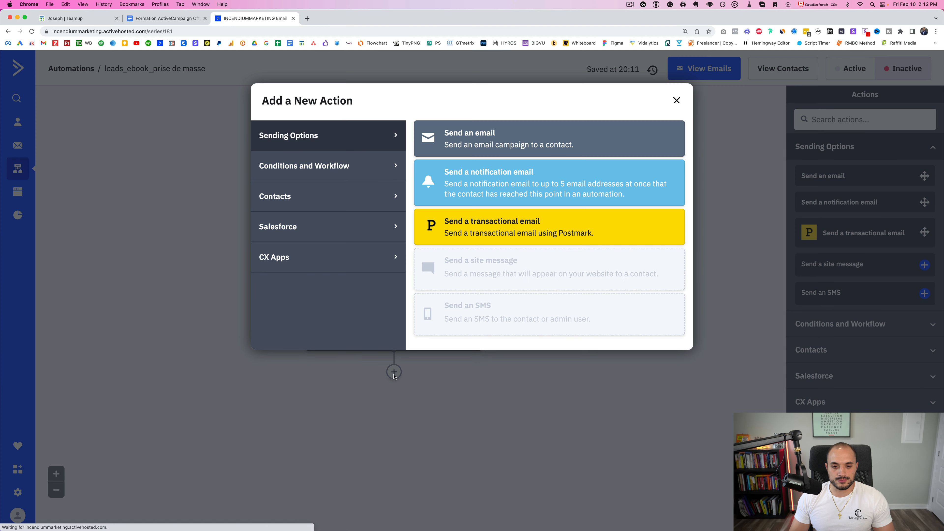
pyautogui.click(329, 196)
pyautogui.scroll(-1, 485, 262)
pyautogui.scroll(1, 480, 261)
pyautogui.click(374, 181)
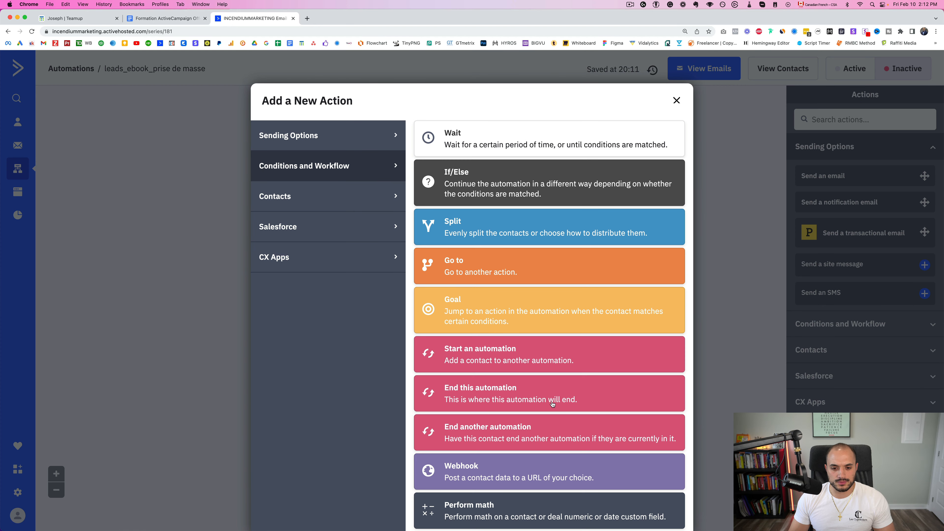
pyautogui.click(460, 314)
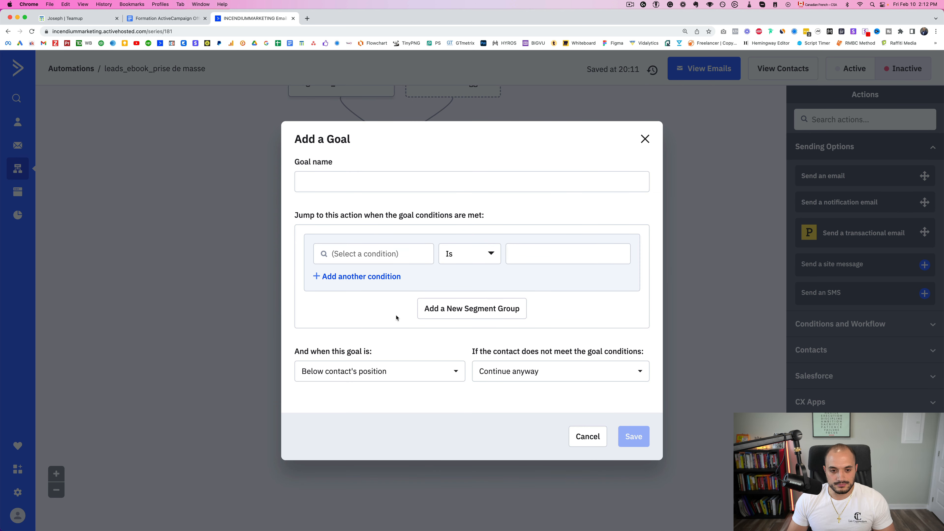
pyautogui.click(336, 182)
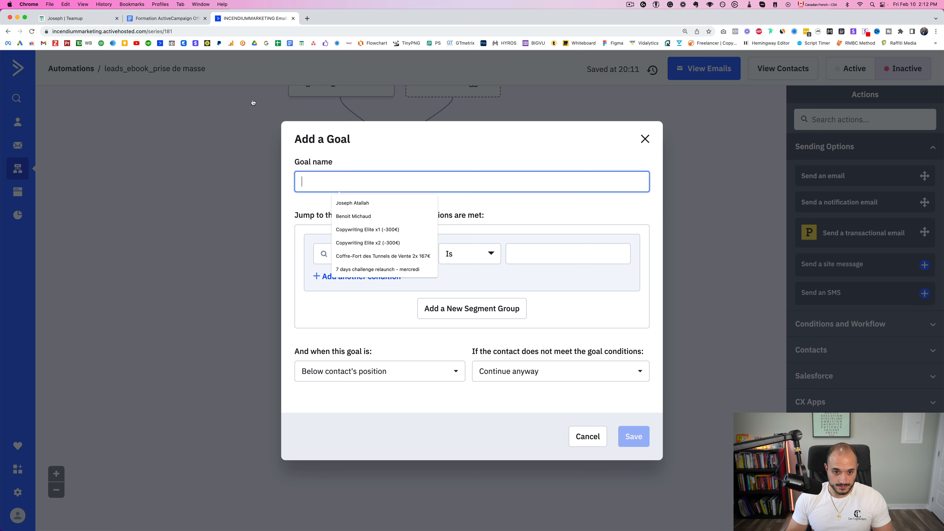
pyautogui.write('A')
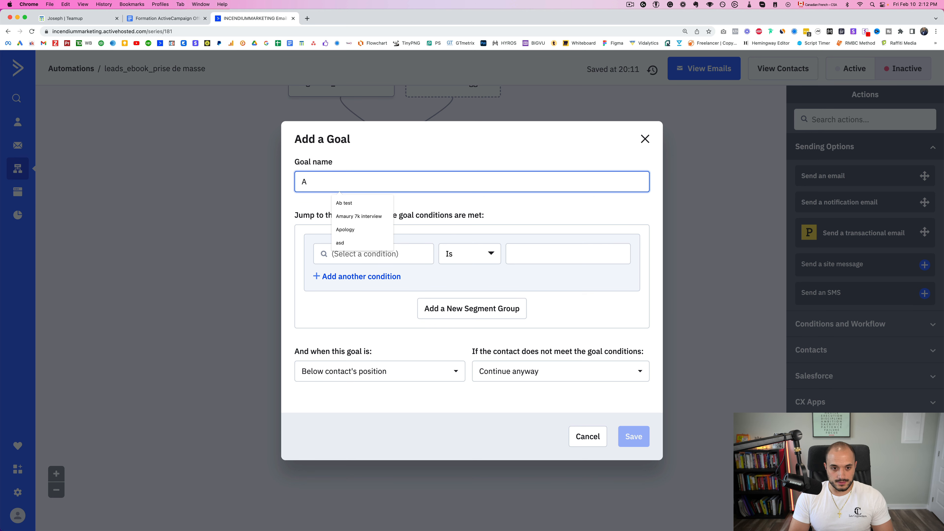
pyautogui.write('cheteu')
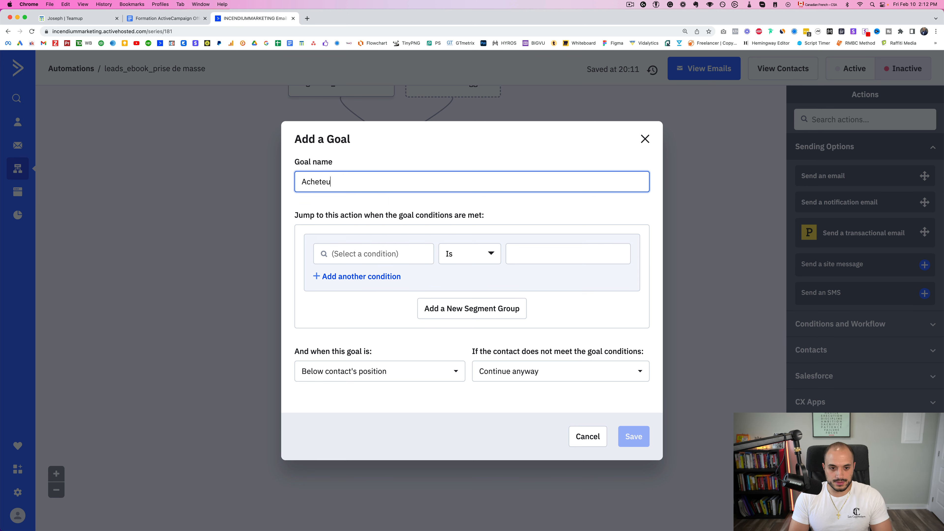
pyautogui.write('rs Ebook Prise ')
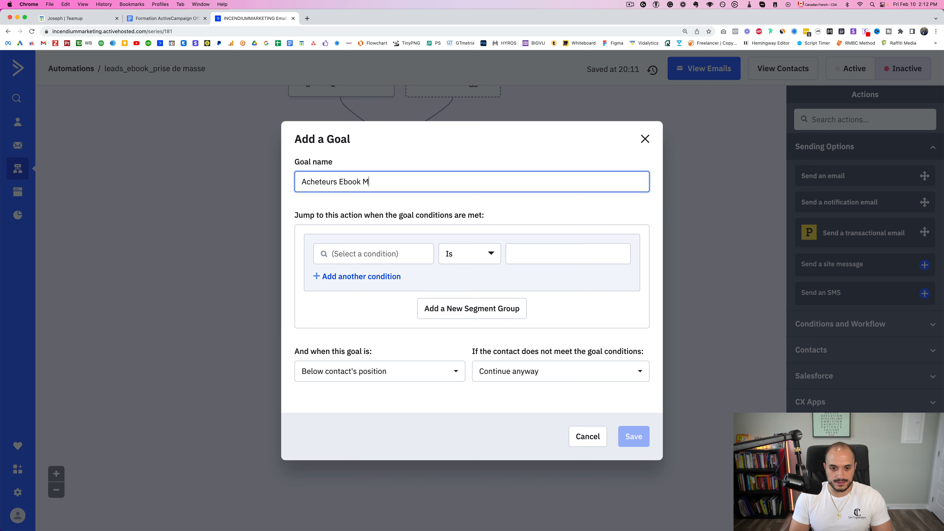
pyautogui.write('de Mas')
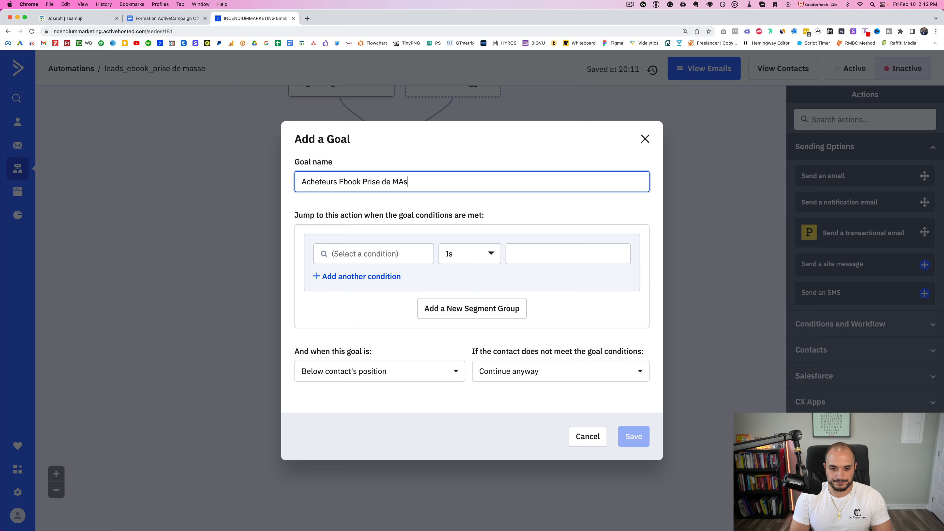
pyautogui.write('se Muscul')
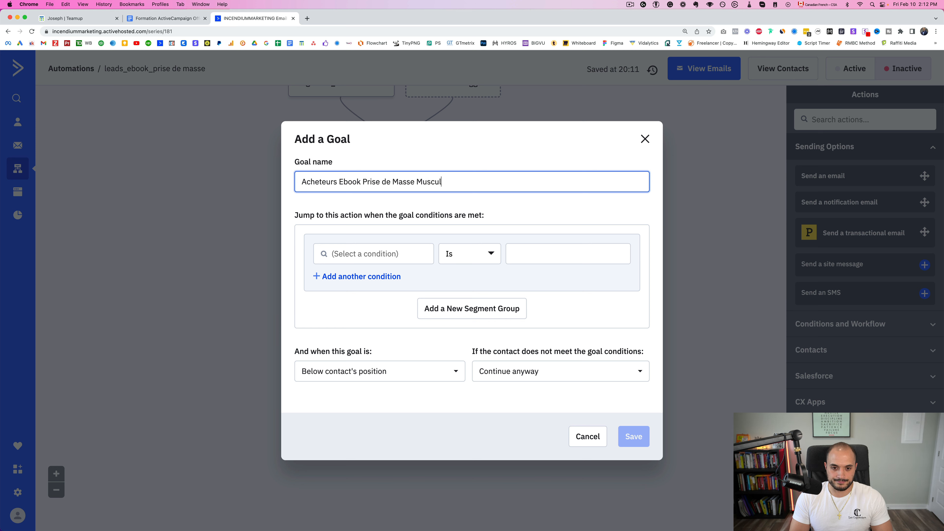
pyautogui.write('aire')
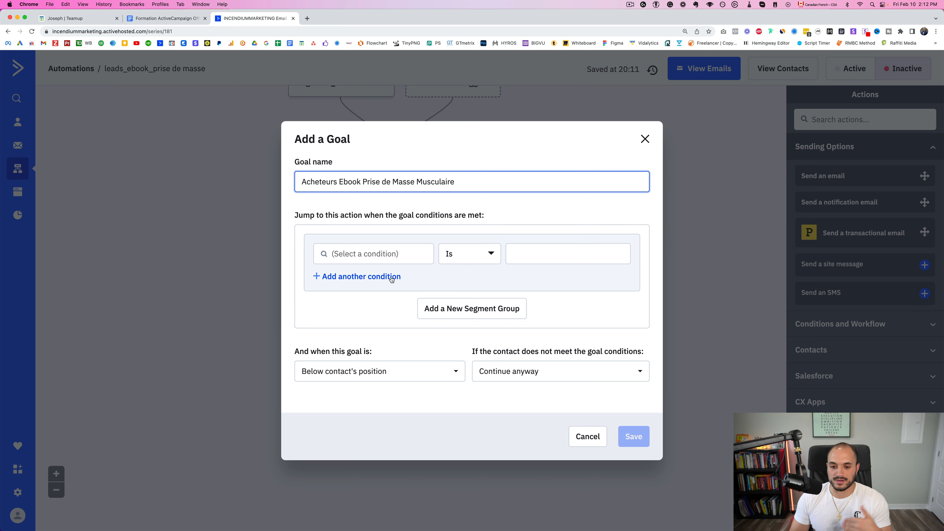
pyautogui.click(382, 253)
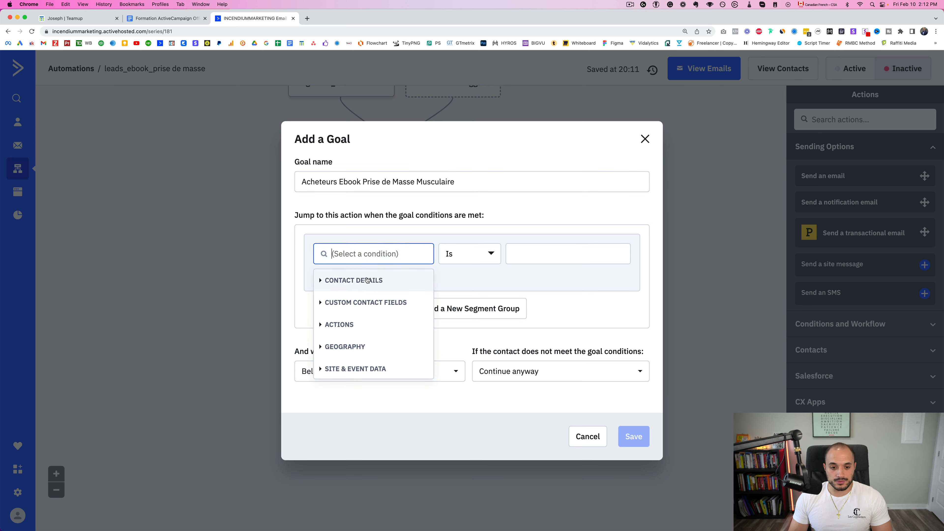
# Set the goal condition to Tag exists: the first buyers_registered_copy_mastery tag
pyautogui.write('tag')
pyautogui.click(382, 285)
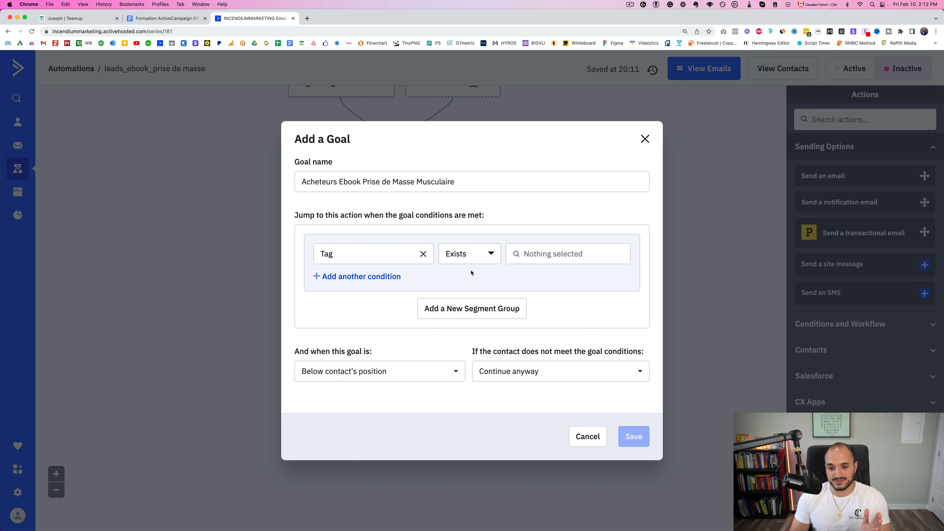
pyautogui.click(544, 261)
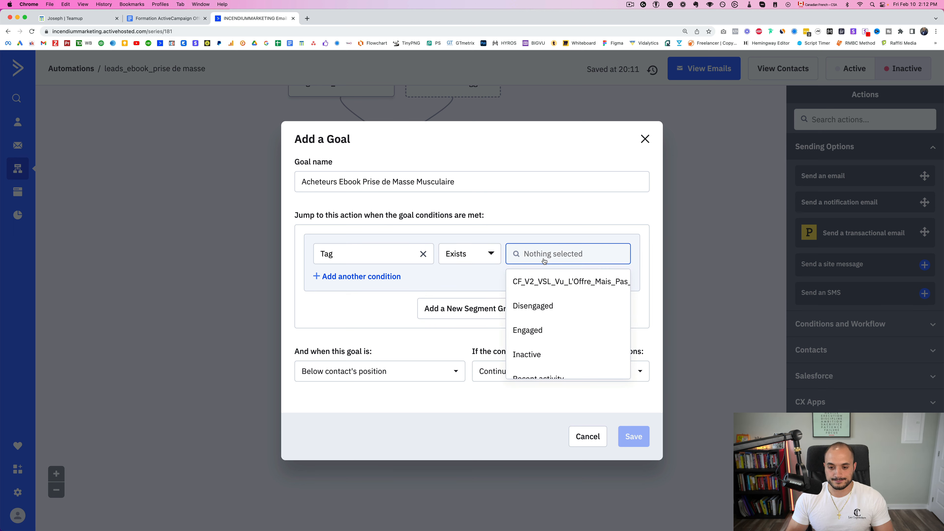
pyautogui.write('acti')
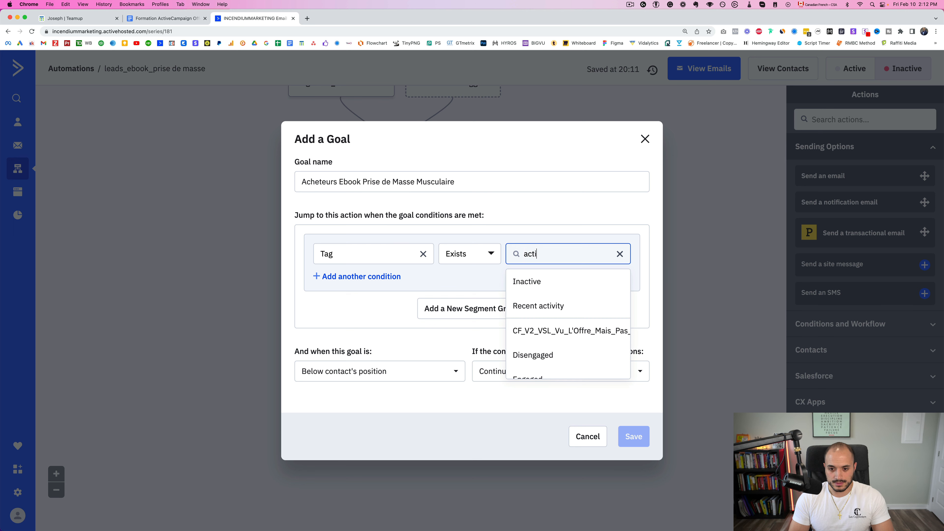
pyautogui.press('BackSpace')
pyautogui.press('BackSpace')
pyautogui.press('BackSpace')
pyautogui.press('BackSpace')
pyautogui.write('buy')
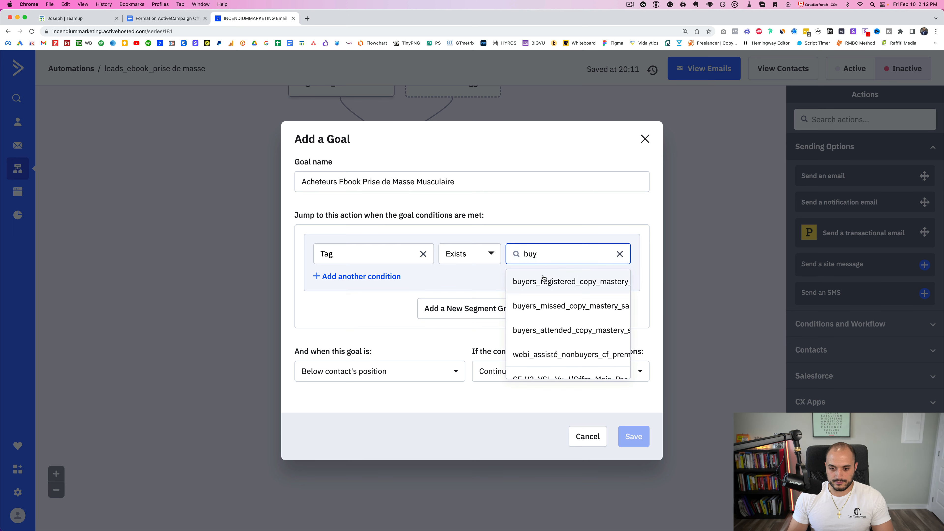
pyautogui.click(544, 277)
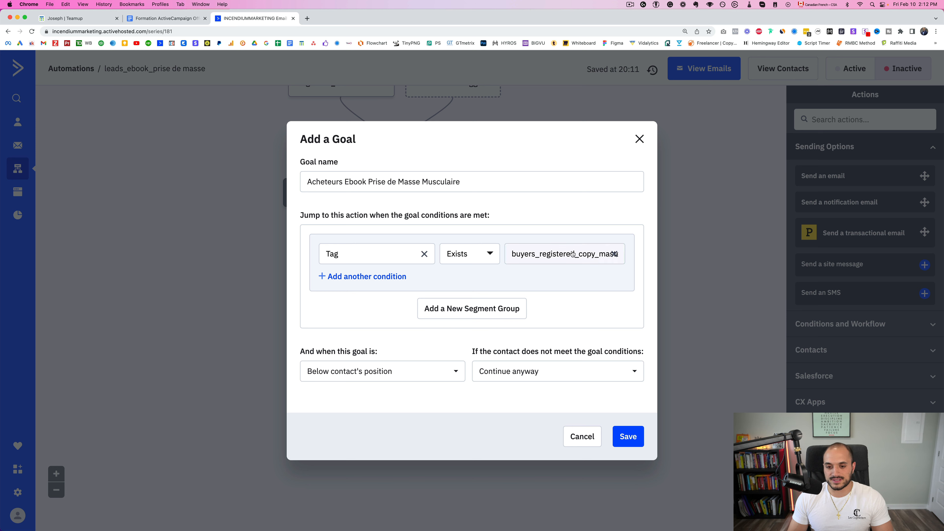
pyautogui.moveTo(384, 353); pyautogui.dragTo(309, 353)
pyautogui.moveTo(473, 352); pyautogui.dragTo(645, 349)
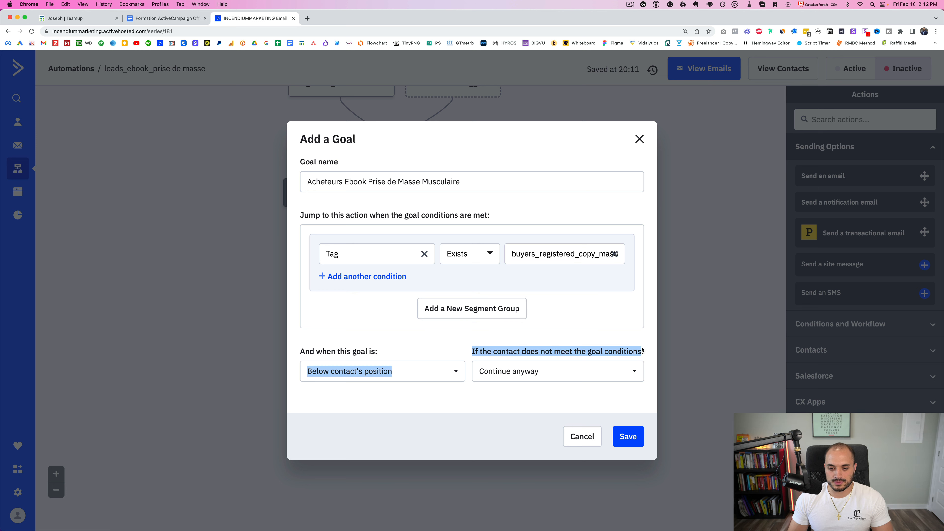
pyautogui.click(428, 355)
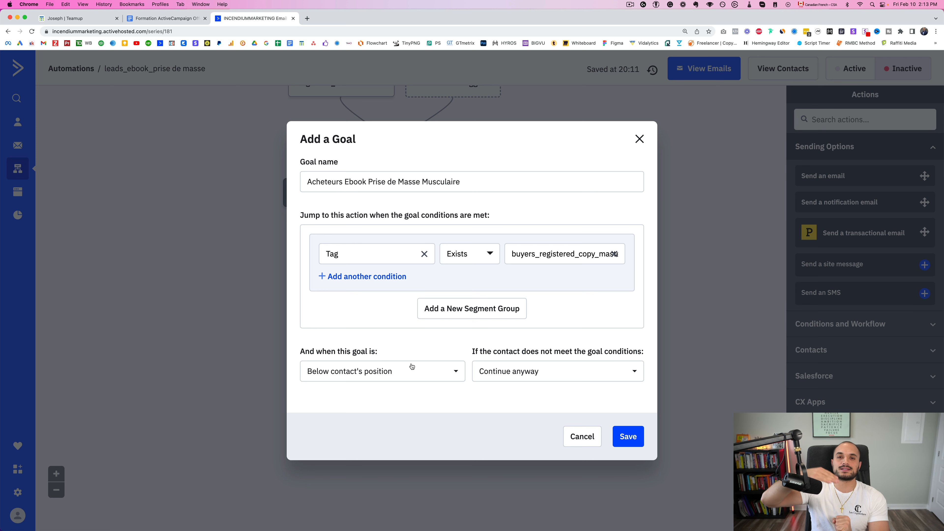
# Keep the default goal position and 'Continue anyway' for unmet conditions, then save the goal
pyautogui.click(361, 371)
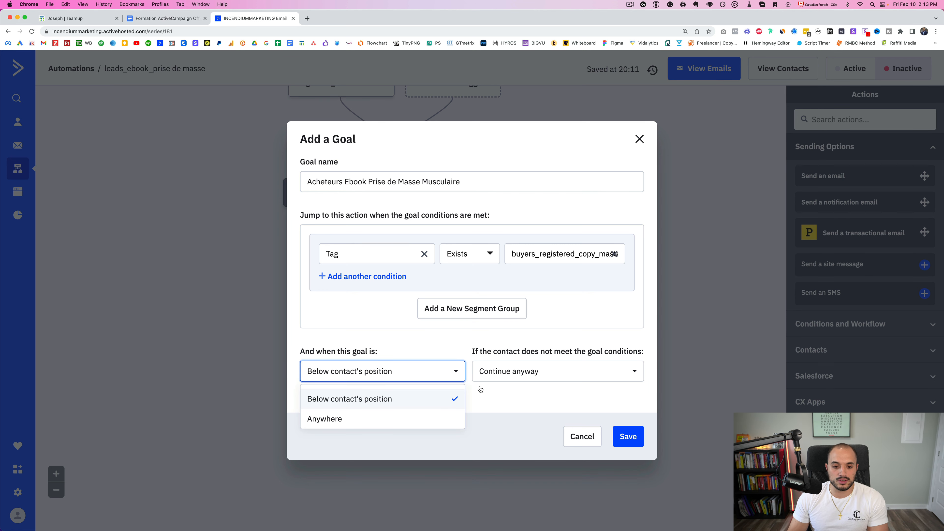
pyautogui.click(545, 396)
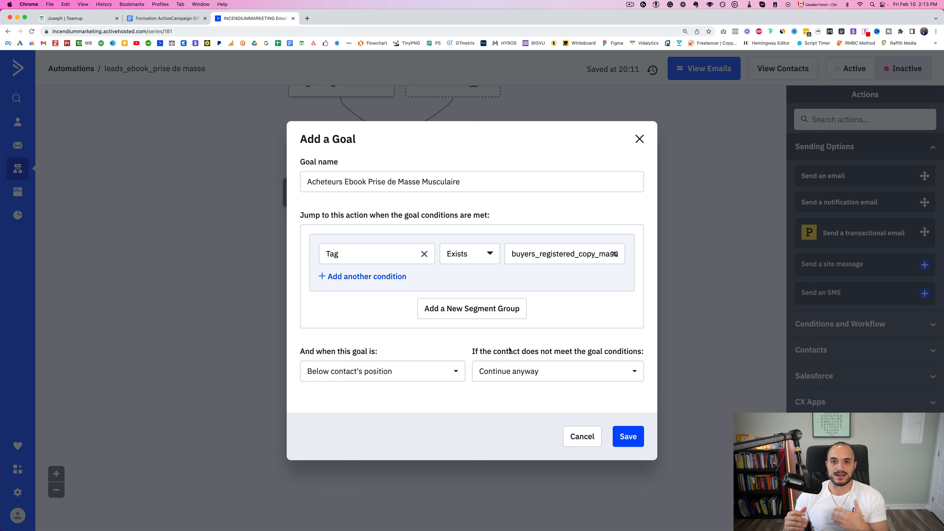
pyautogui.click(540, 374)
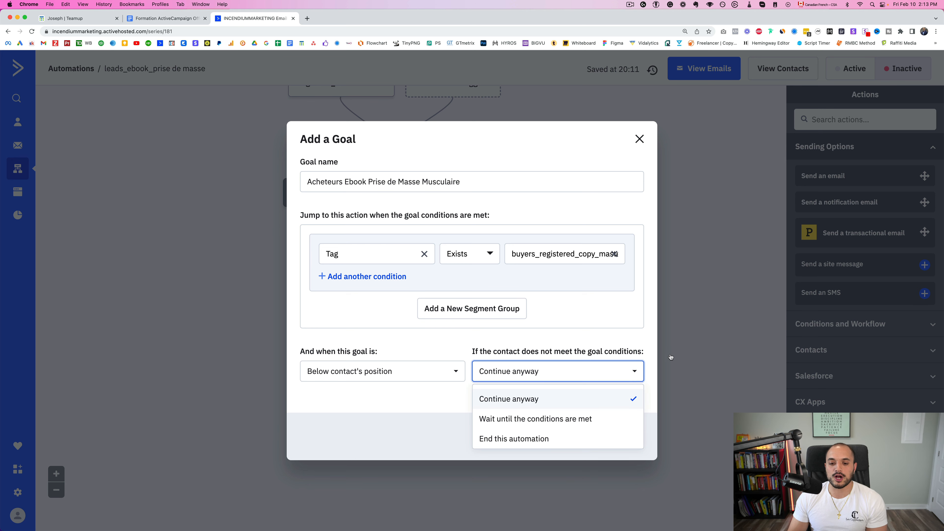
pyautogui.click(636, 337)
pyautogui.click(628, 437)
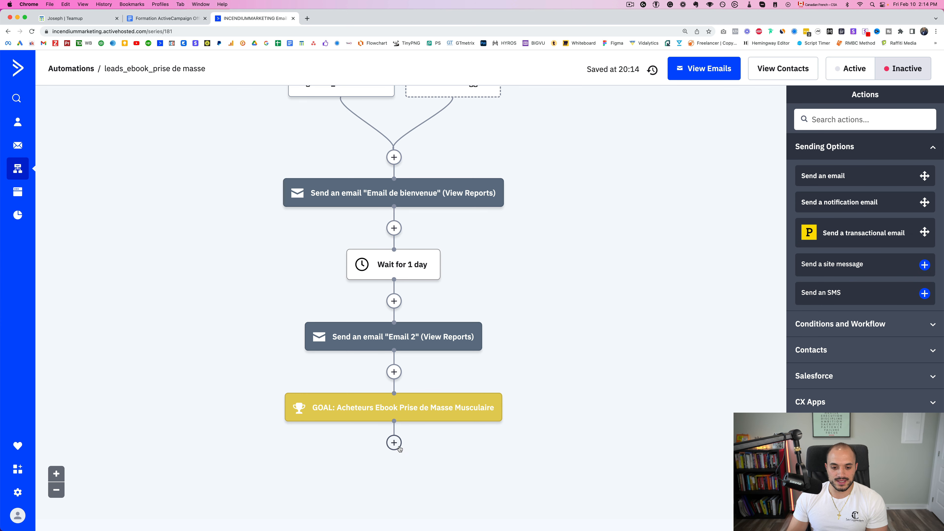
pyautogui.click(395, 443)
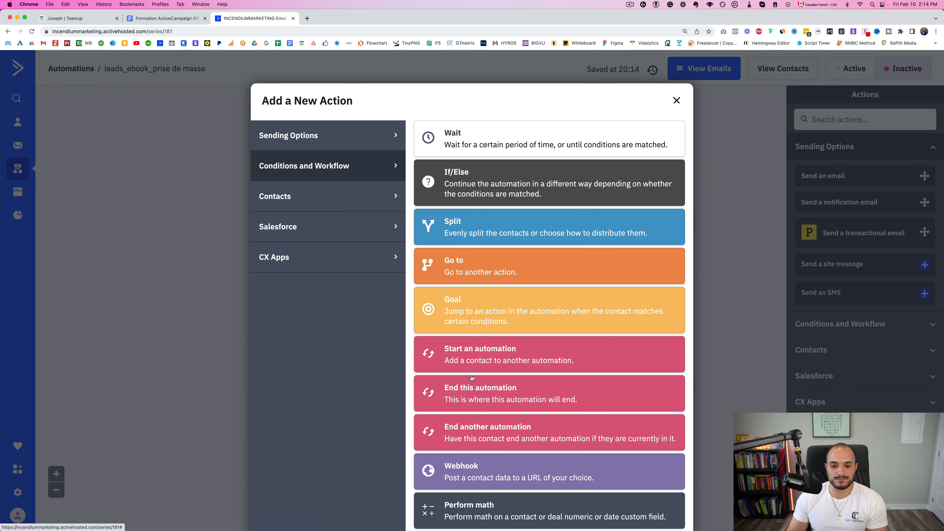
# Add an 'End this automation' step after the Acheteurs Ebook Prise de Masse Musculaire goal
pyautogui.click(442, 397)
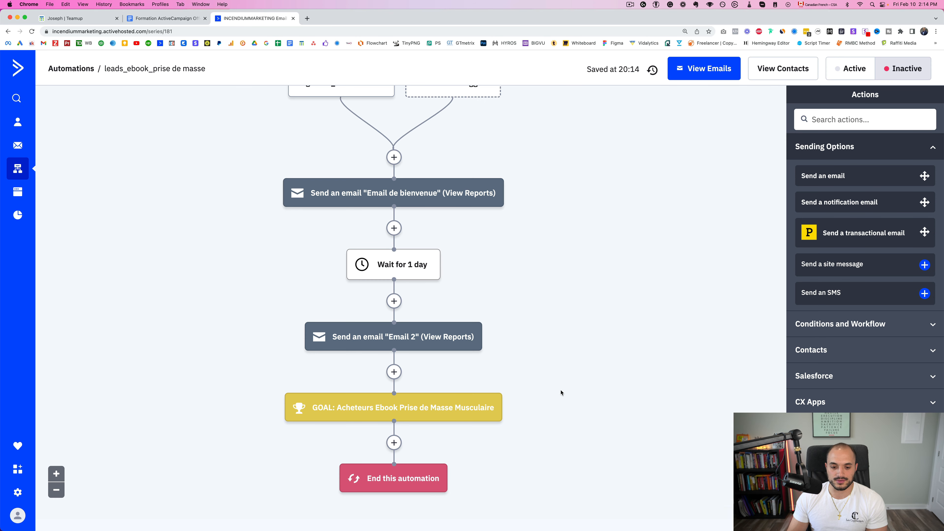
pyautogui.scroll(2, 569, 387)
pyautogui.scroll(-2, 592, 391)
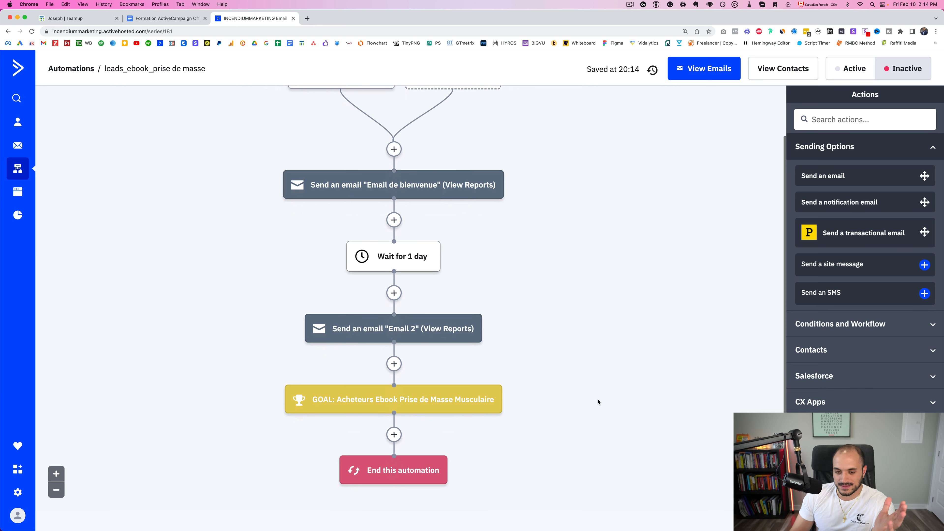
pyautogui.scroll(2, 563, 223)
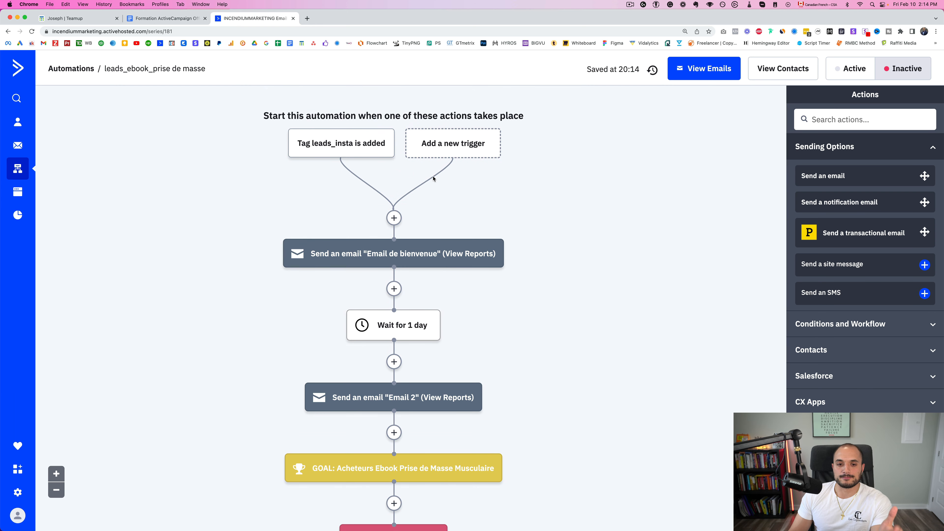
pyautogui.moveTo(382, 152)
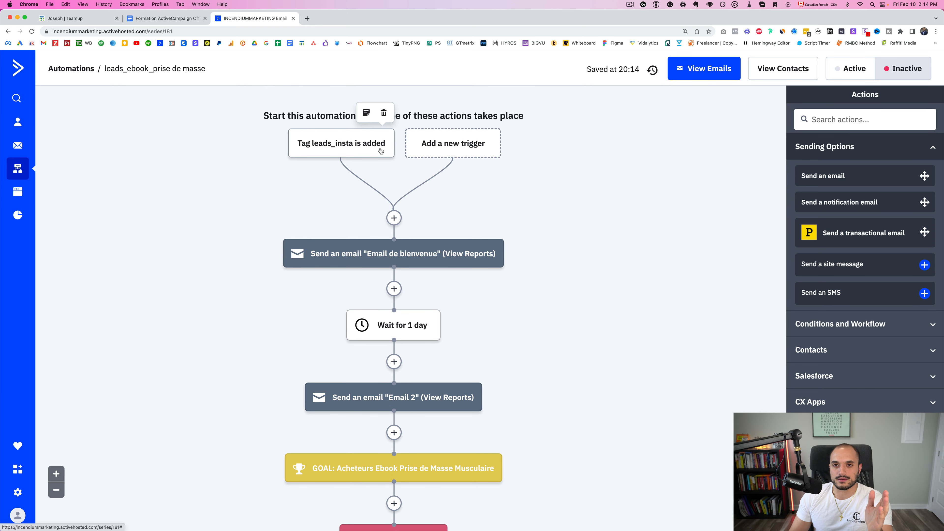
pyautogui.moveTo(353, 265)
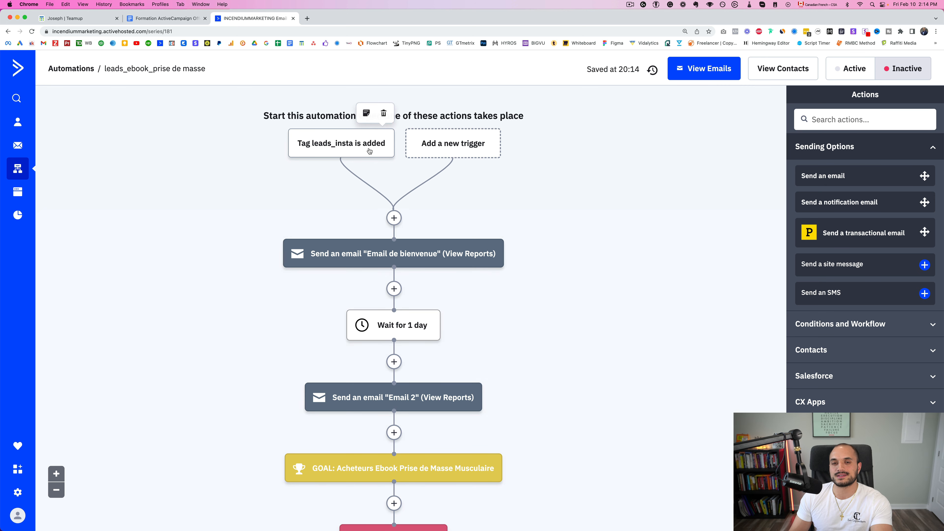
pyautogui.moveTo(384, 244)
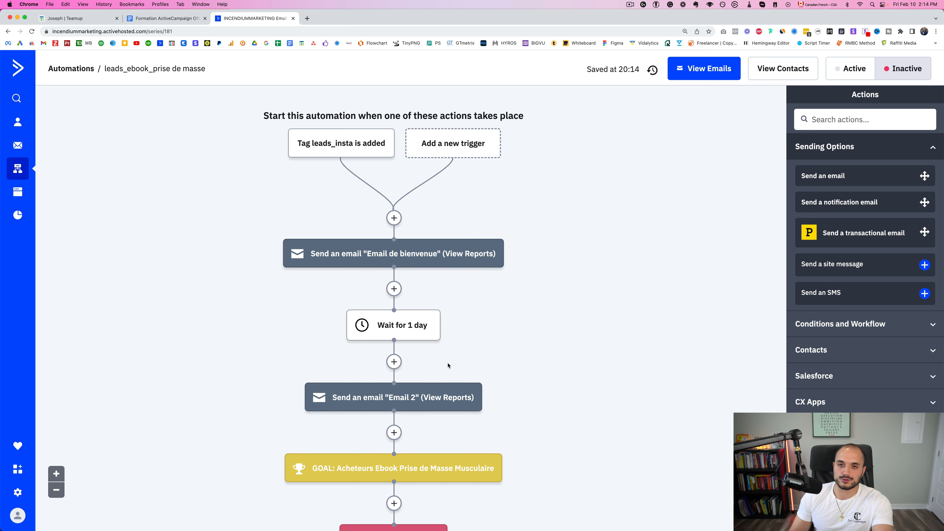
pyautogui.scroll(-3, 545, 306)
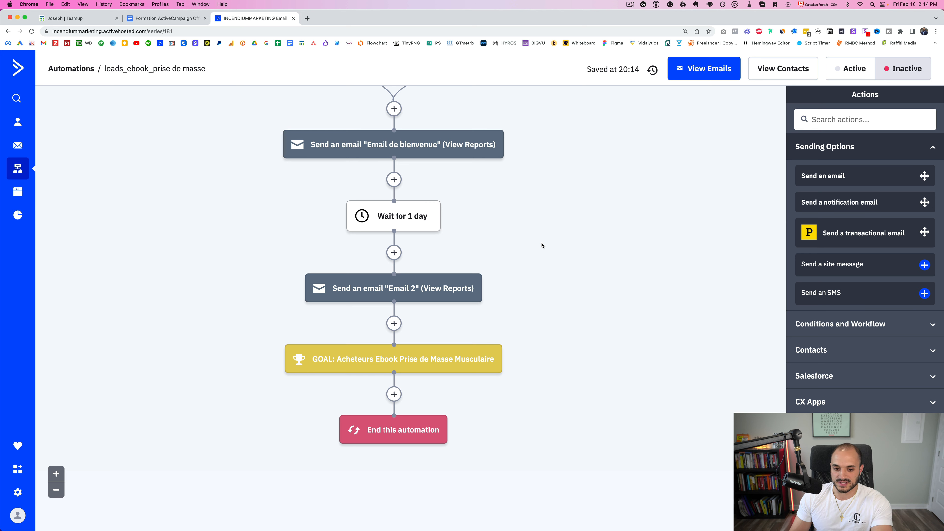
pyautogui.moveTo(423, 302)
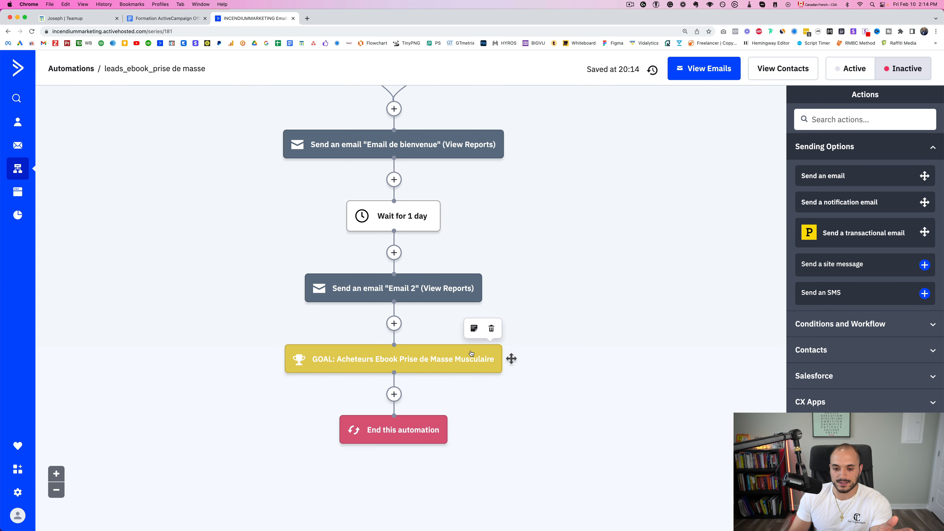
pyautogui.moveTo(358, 446)
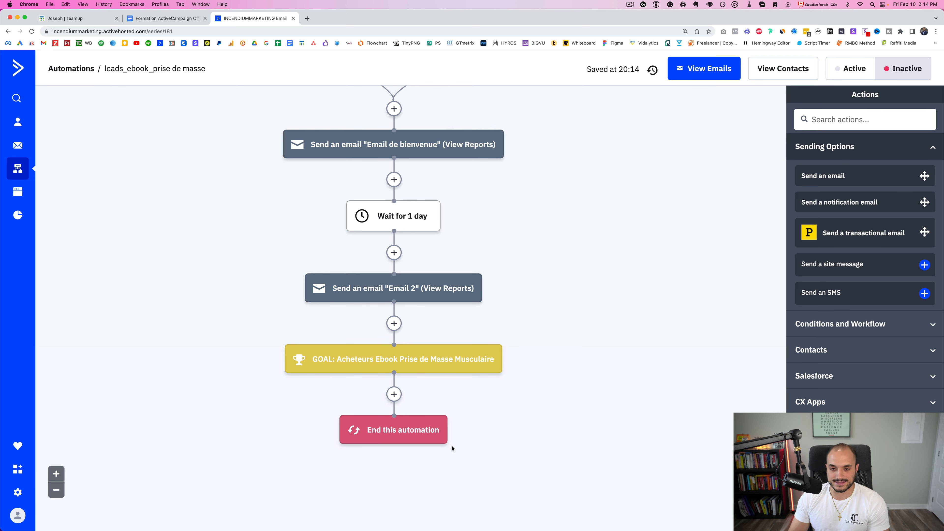
pyautogui.scroll(3, 560, 350)
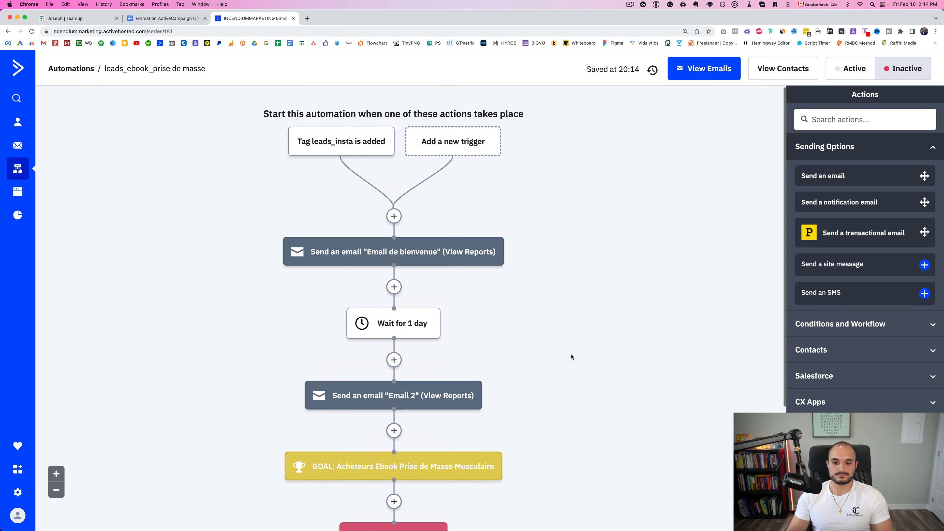
pyautogui.scroll(-5, 568, 342)
pyautogui.scroll(5, 568, 343)
pyautogui.scroll(-2, 565, 333)
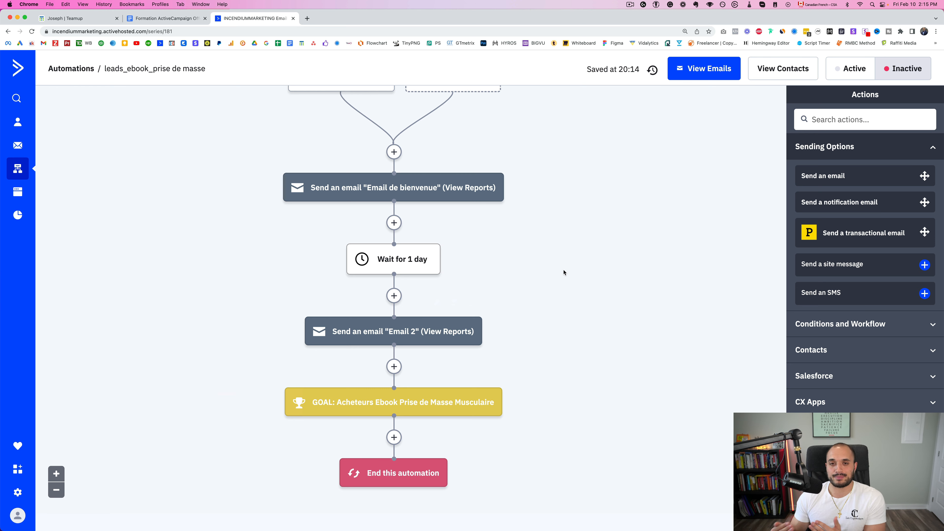
pyautogui.scroll(3, 563, 272)
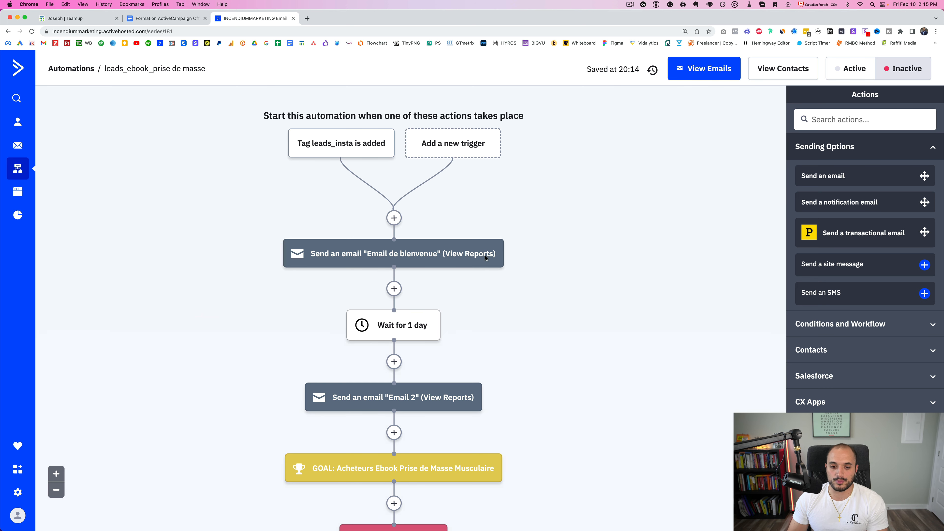
# Insert an If/Else step after the welcome email with the 'Has not clicked on a link' condition
pyautogui.click(394, 289)
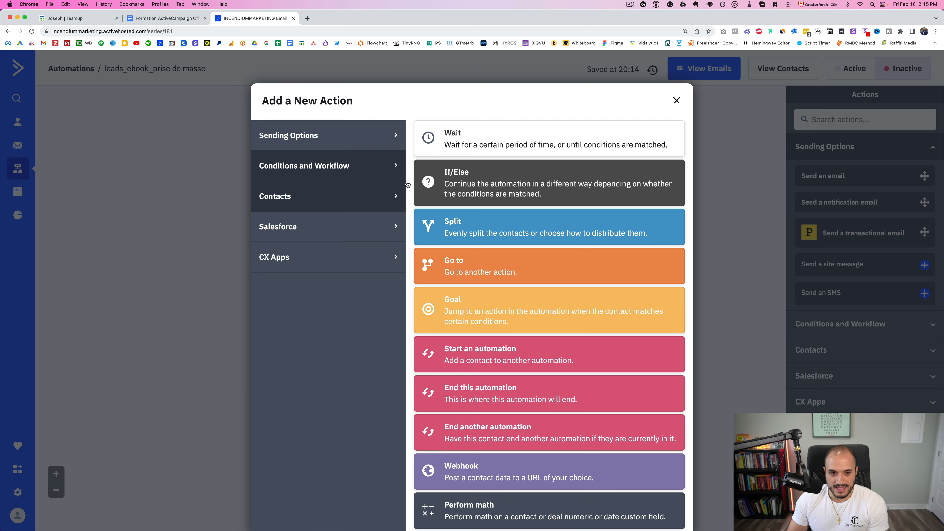
pyautogui.click(581, 193)
pyautogui.click(412, 240)
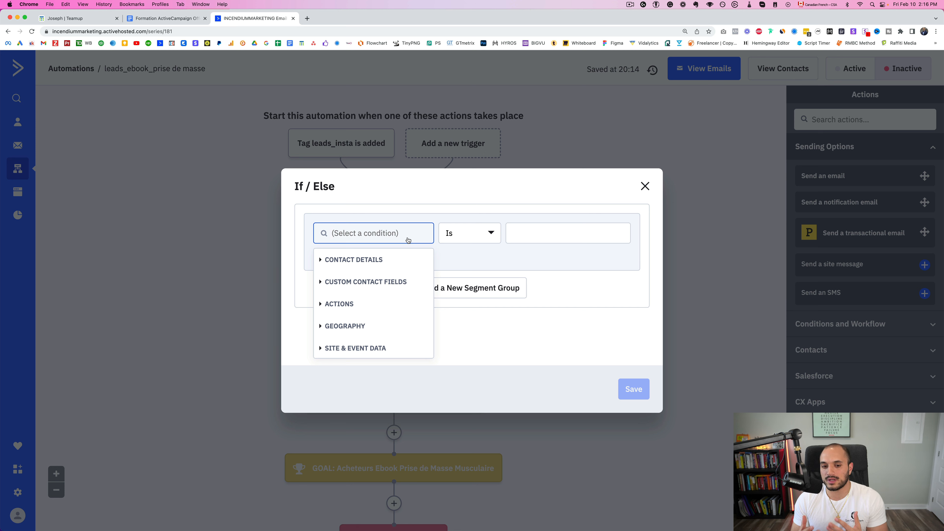
pyautogui.click(349, 304)
pyautogui.scroll(-6, 363, 323)
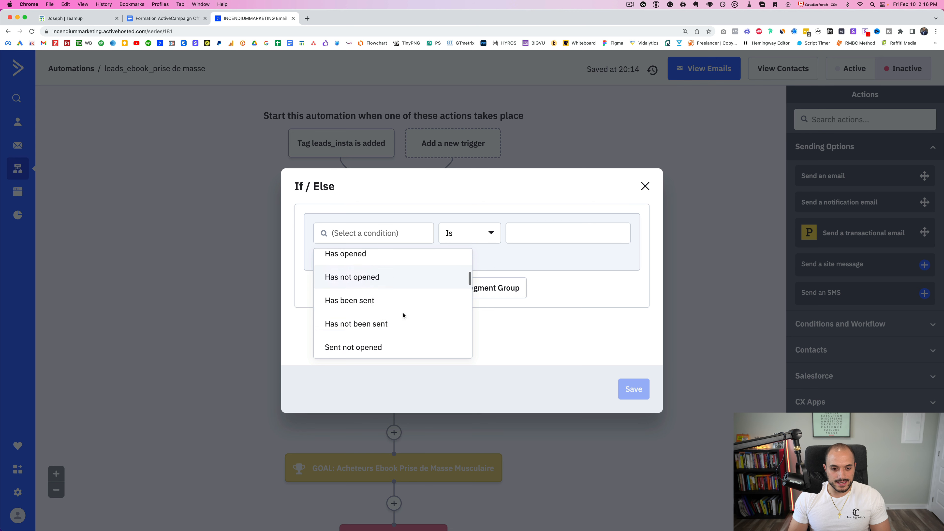
pyautogui.scroll(-3, 404, 316)
pyautogui.scroll(1, 385, 310)
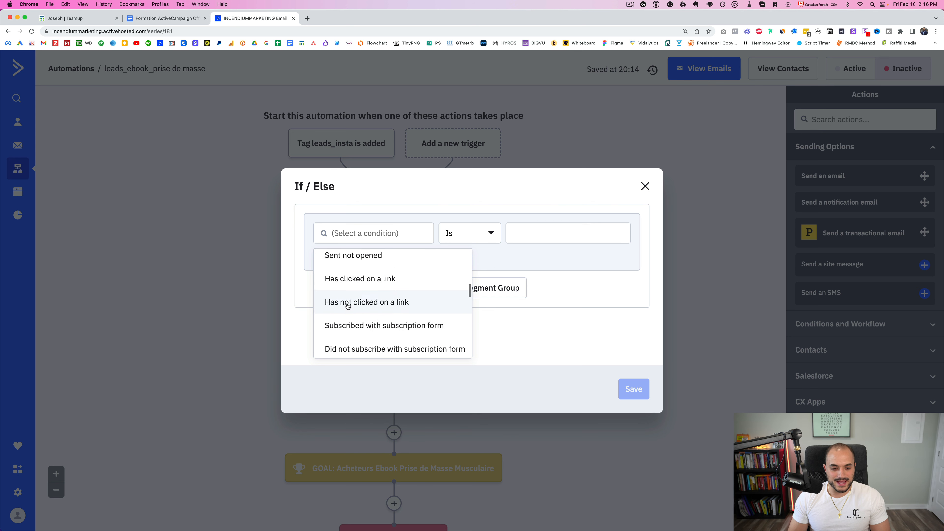
pyautogui.click(395, 309)
# Make the link-click condition check a campaign rather than 1:1 emails
pyautogui.click(482, 234)
pyautogui.click(480, 285)
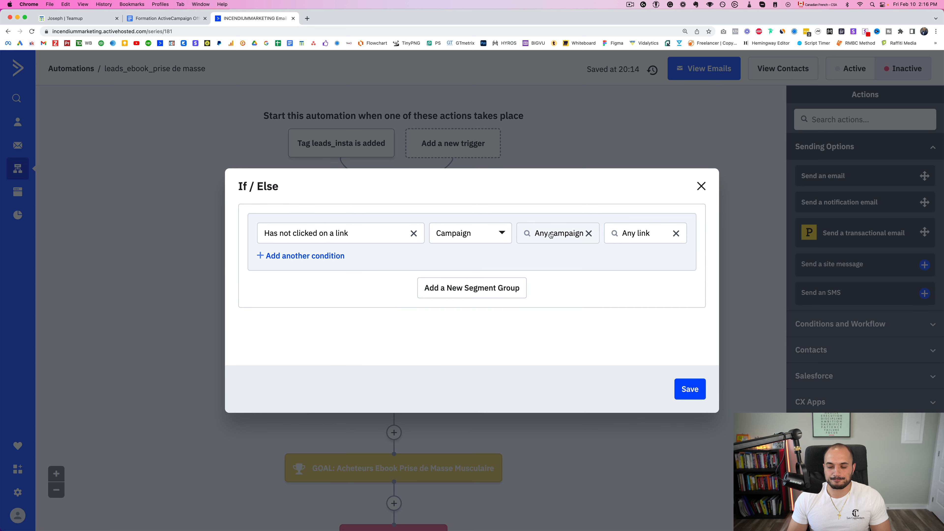
pyautogui.click(470, 233)
pyautogui.click(467, 316)
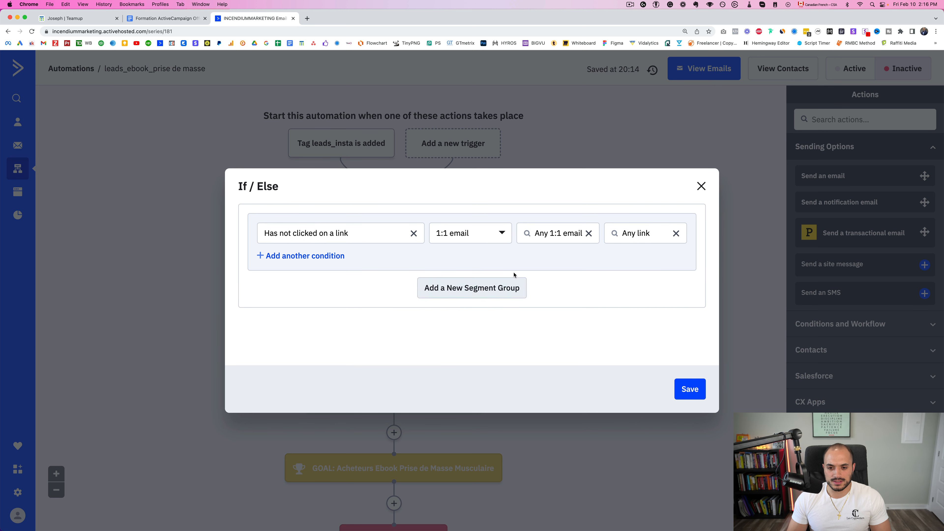
pyautogui.click(555, 238)
pyautogui.click(474, 233)
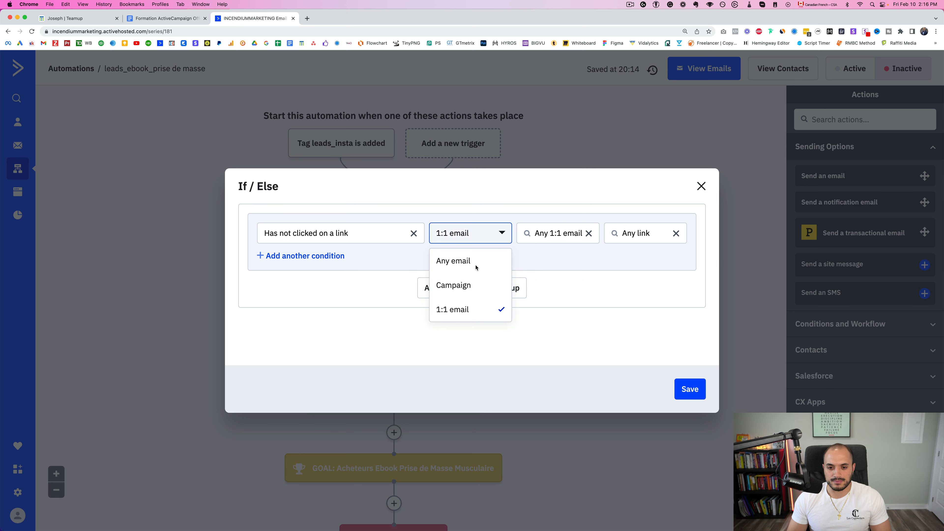
pyautogui.click(470, 290)
pyautogui.click(556, 233)
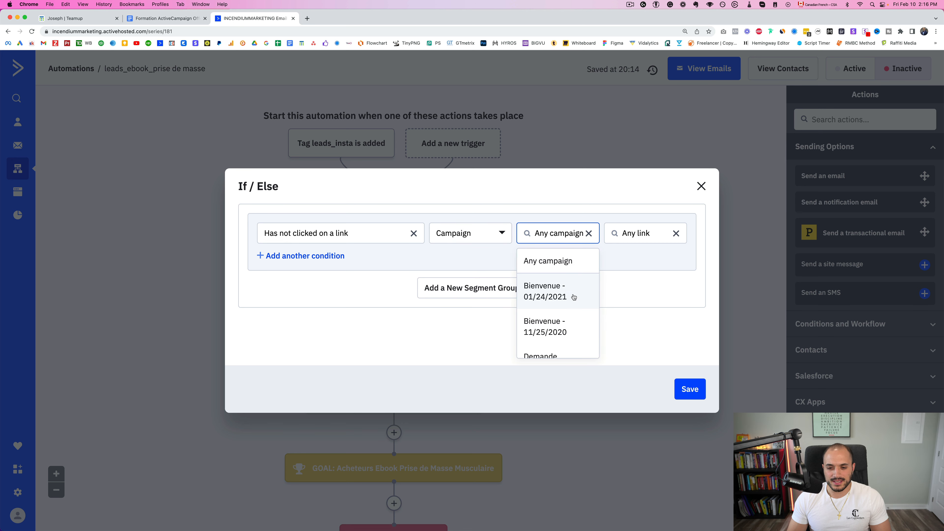
pyautogui.scroll(-2, 558, 280)
# Pick the 'Email acheteur - broadcast - 07/02/2021' campaign, keep Any link, and save the condition
pyautogui.tripleClick(555, 241)
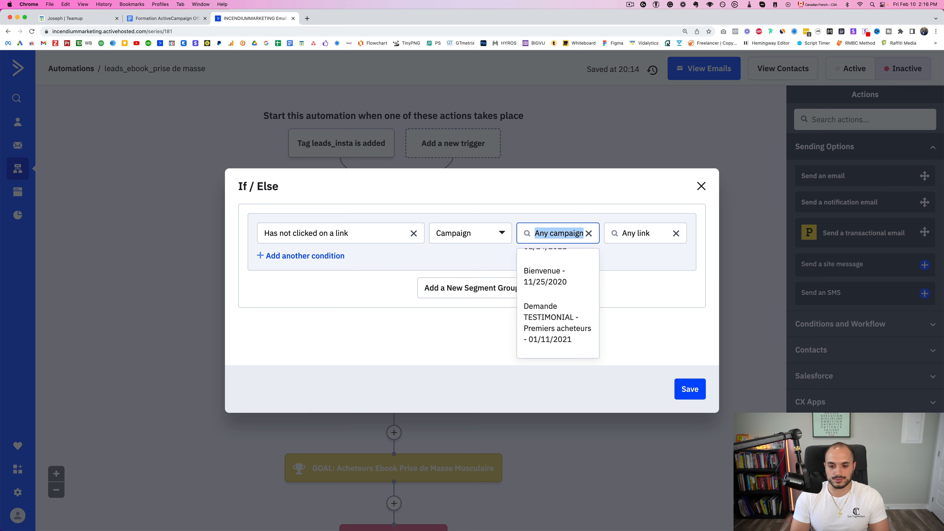
pyautogui.write('email')
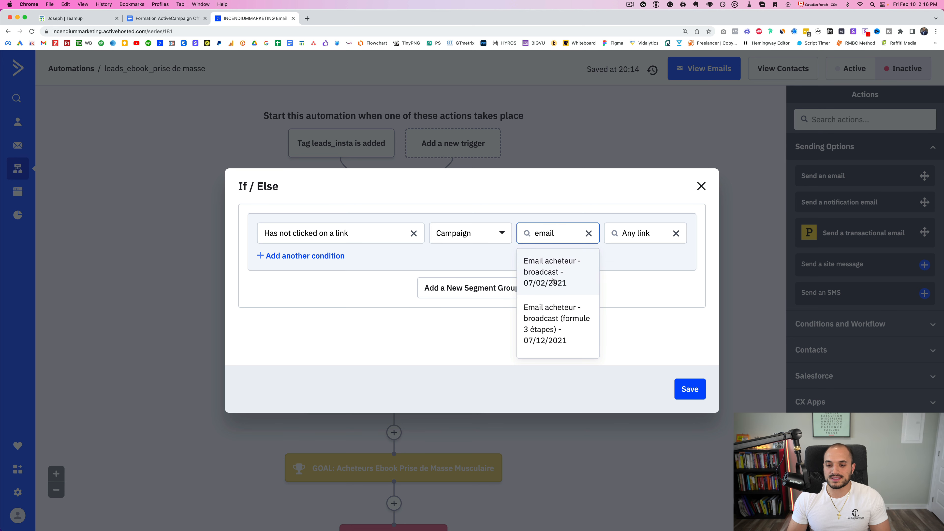
pyautogui.click(554, 286)
pyautogui.click(641, 235)
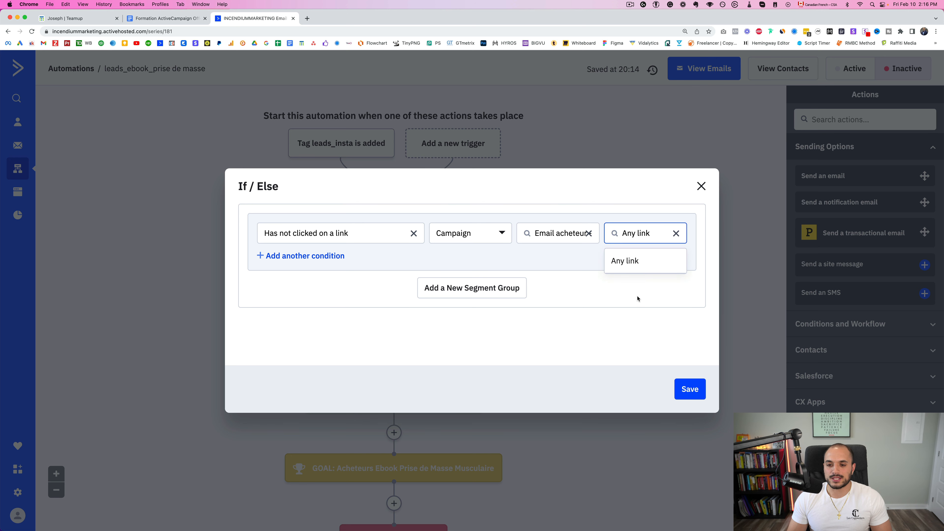
pyautogui.click(639, 268)
pyautogui.click(694, 390)
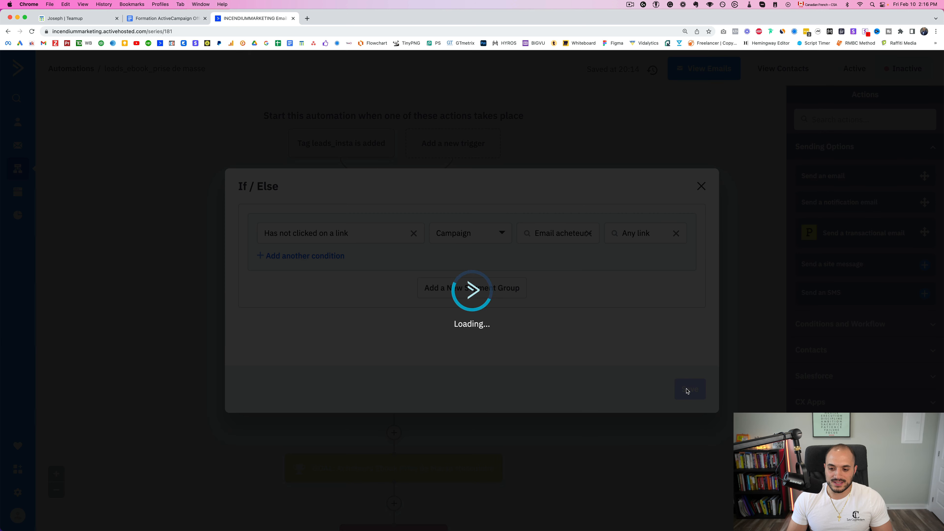
pyautogui.scroll(-2, 643, 346)
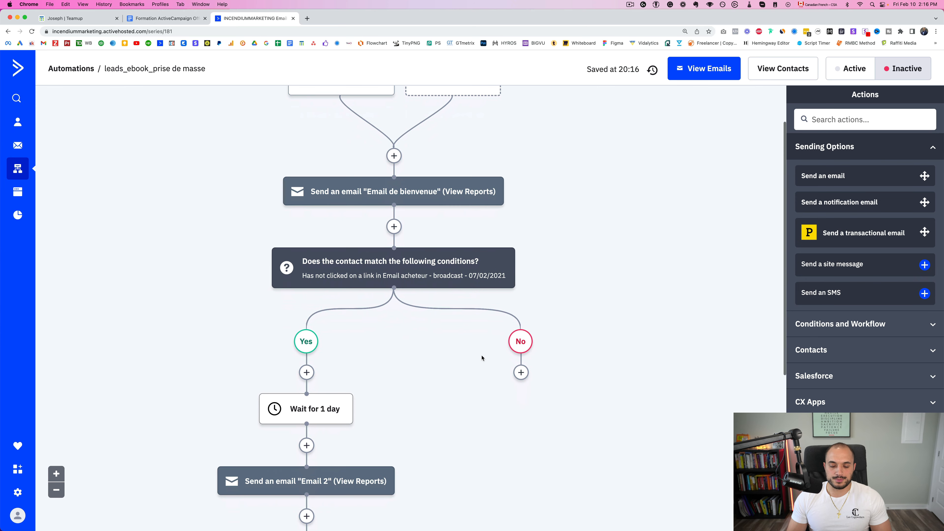
pyautogui.scroll(-2, 482, 359)
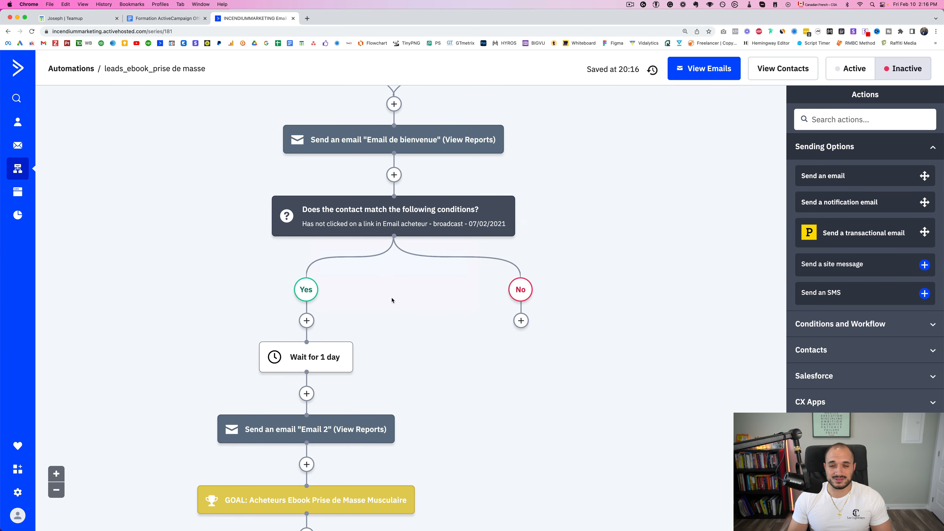
pyautogui.scroll(-2, 428, 316)
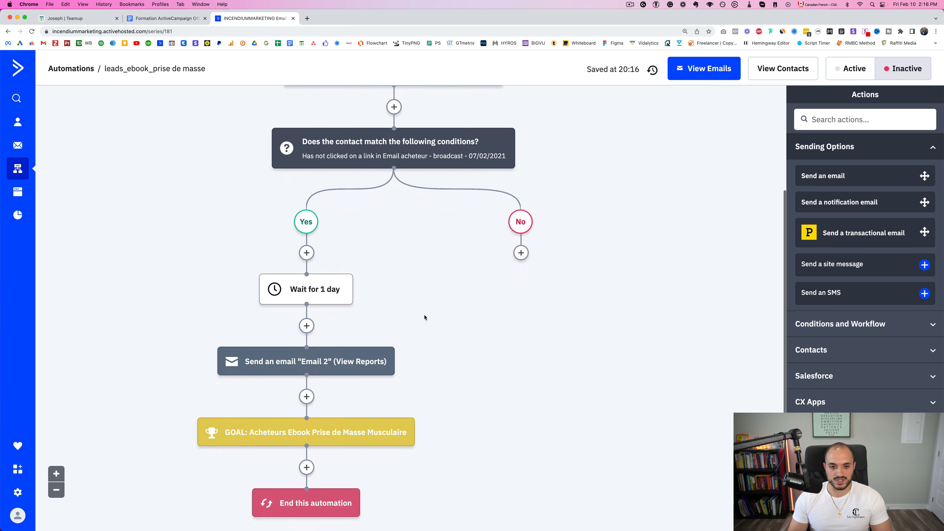
pyautogui.scroll(3, 431, 259)
pyautogui.moveTo(319, 255)
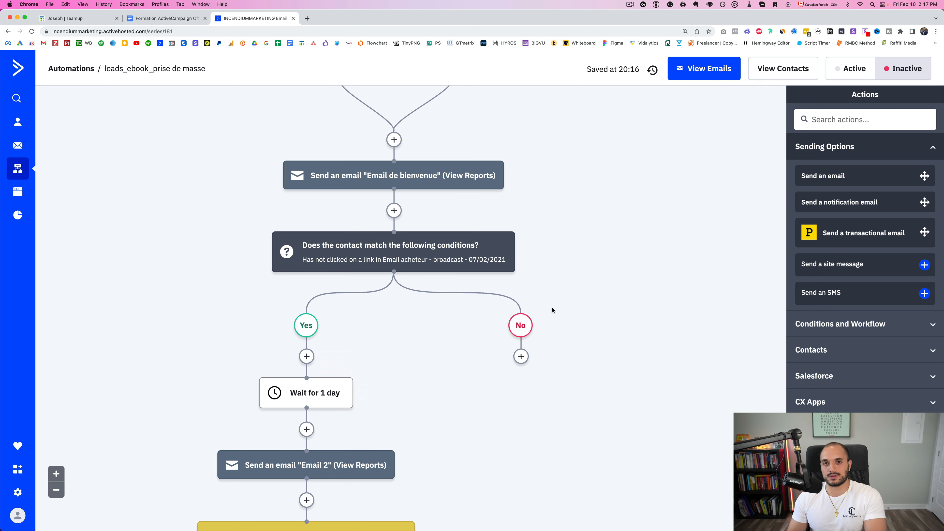
# Browse the Sending Options actions for the No branch, close them, then bring up the action choices again
pyautogui.scroll(-2, 562, 342)
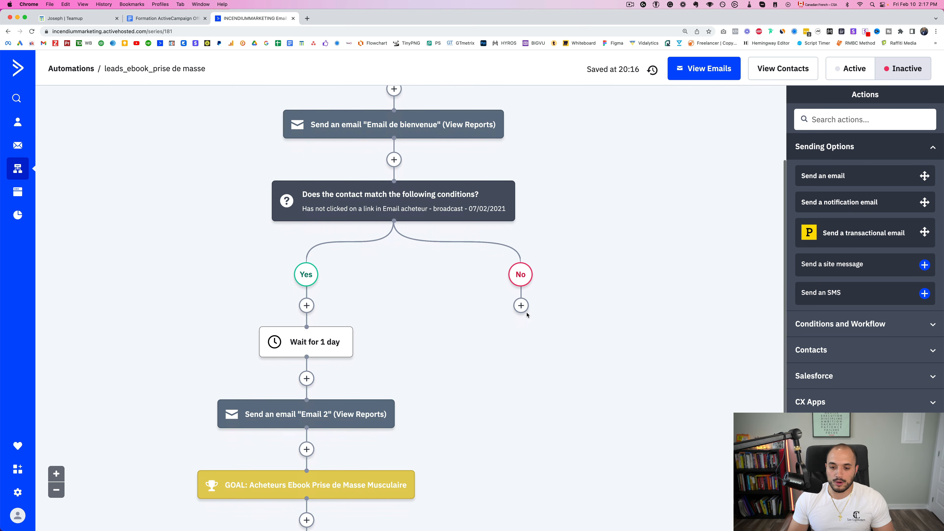
pyautogui.click(521, 309)
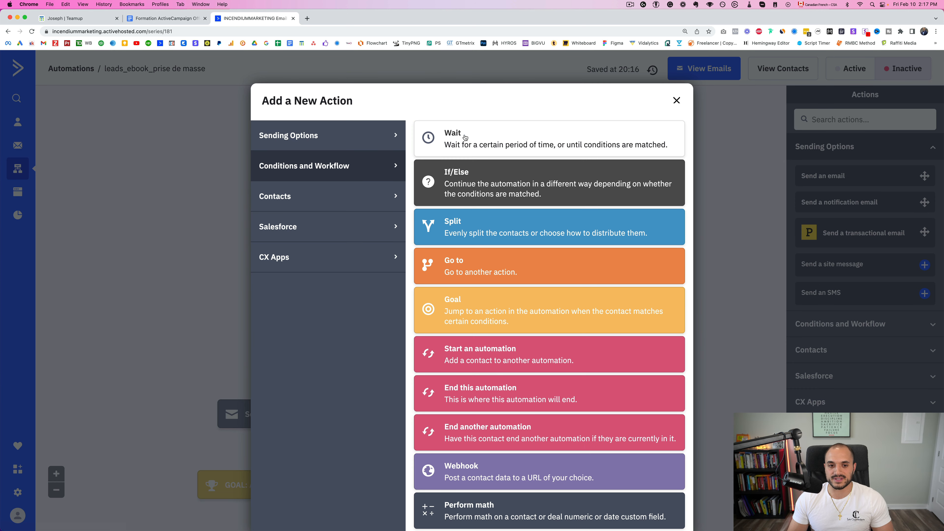
pyautogui.click(368, 130)
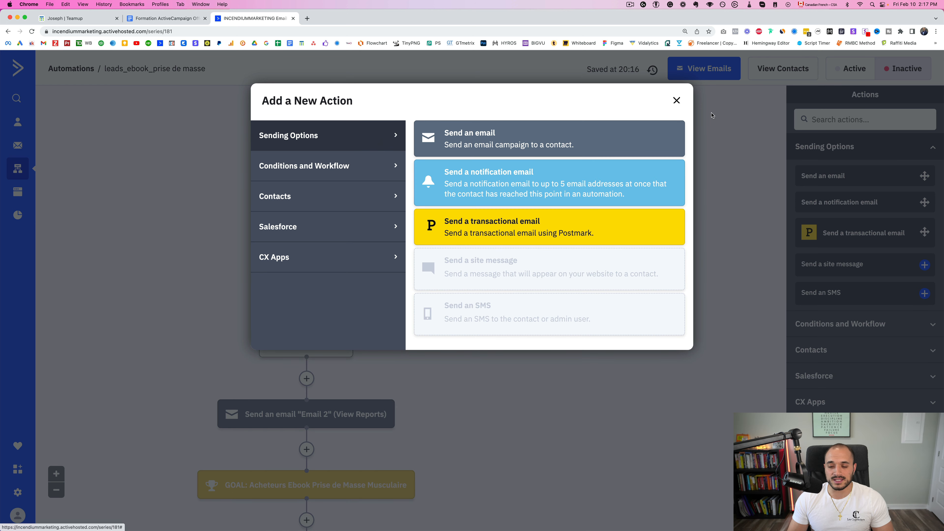
pyautogui.click(676, 101)
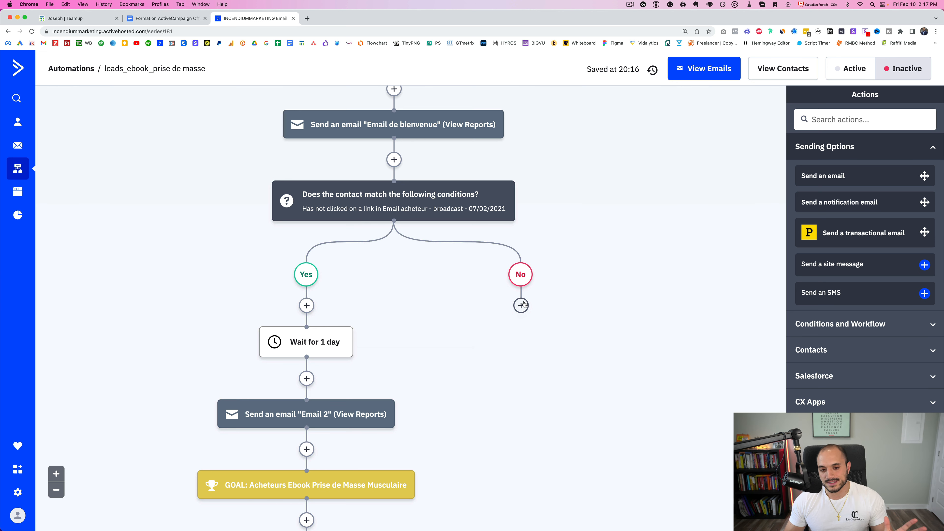
pyautogui.scroll(-2, 525, 307)
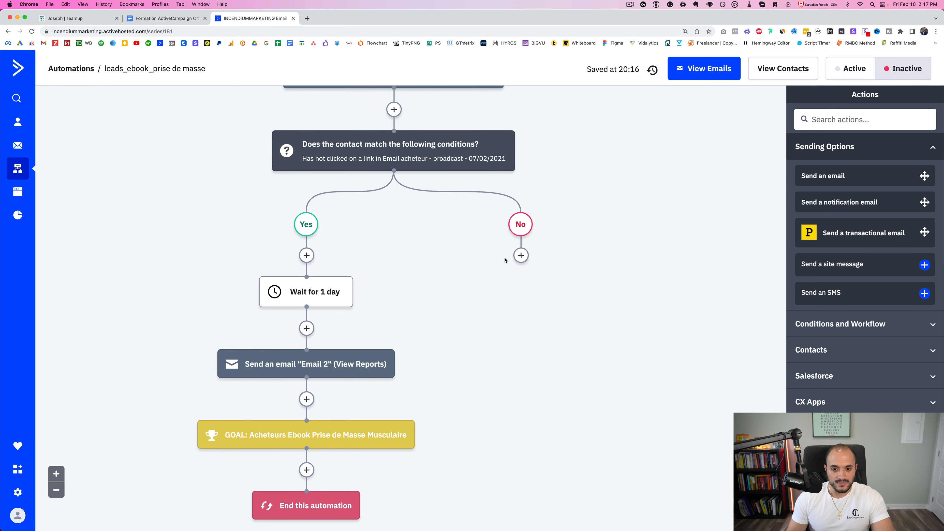
pyautogui.click(521, 256)
# Add a Go to step under No pointing at the Wait for 1 day step, then return to Automations
pyautogui.click(319, 165)
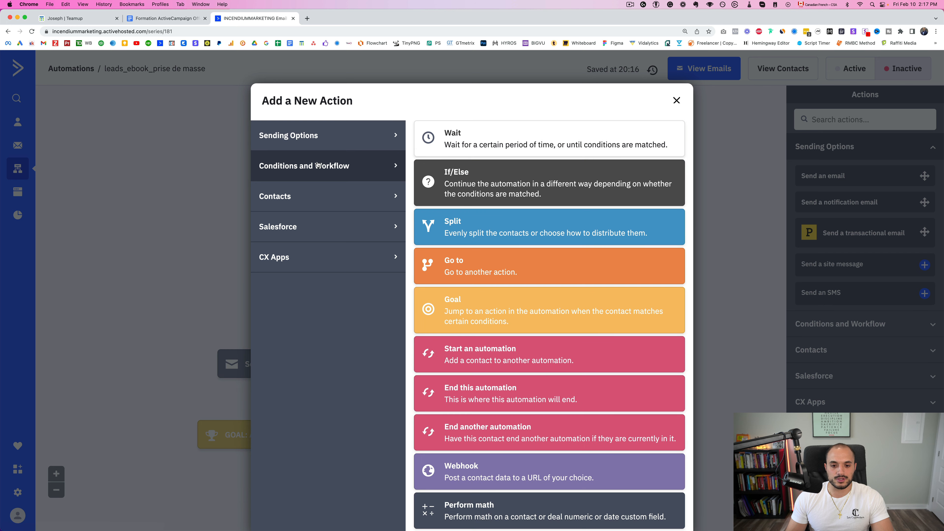
pyautogui.click(491, 276)
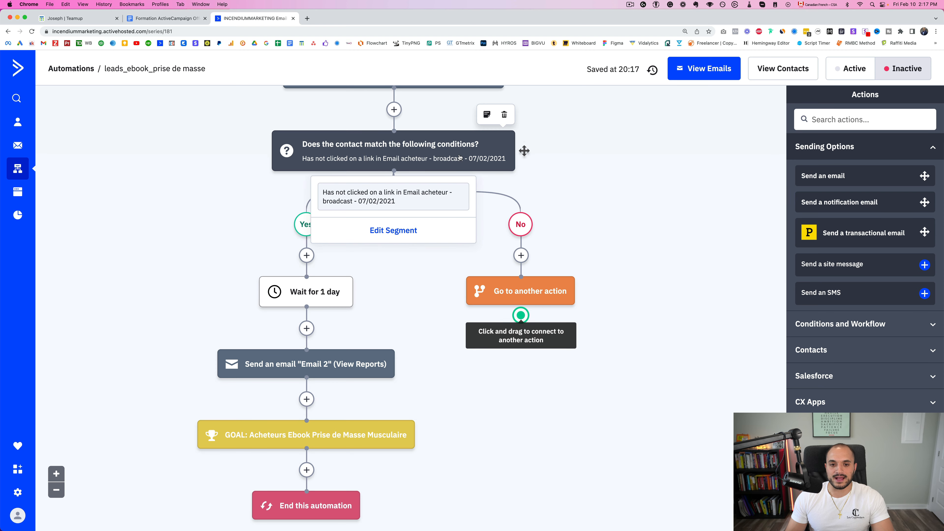
pyautogui.scroll(1, 367, 169)
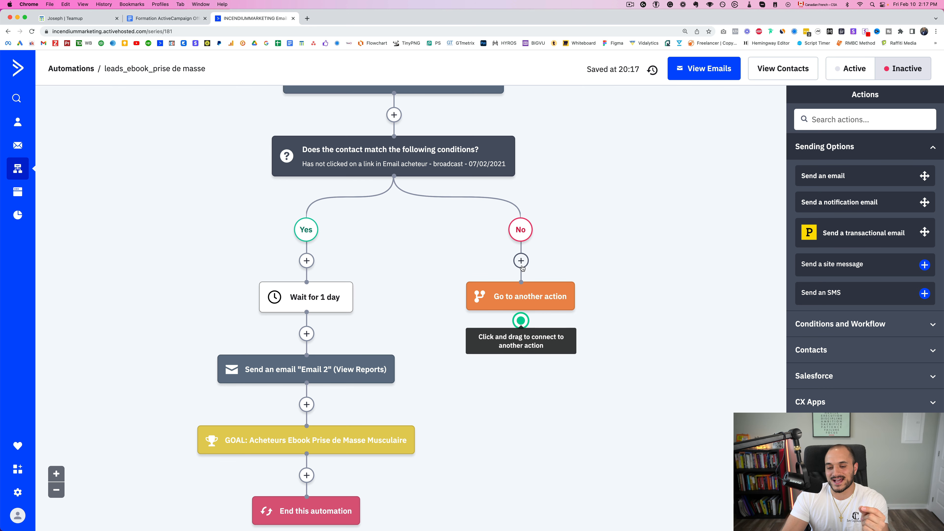
pyautogui.moveTo(513, 298)
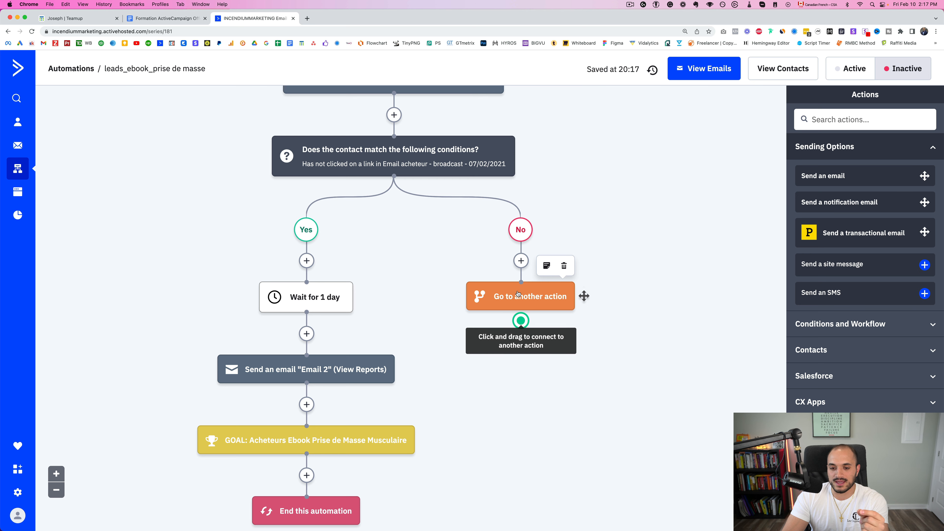
pyautogui.moveTo(521, 320); pyautogui.dragTo(521, 342)
pyautogui.moveTo(454, 325); pyautogui.dragTo(317, 290)
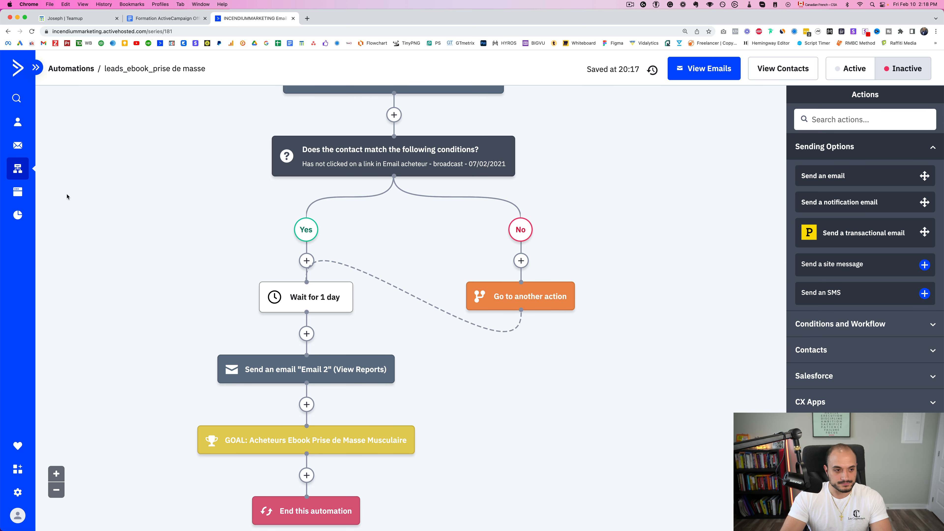
pyautogui.scroll(3, 241, 354)
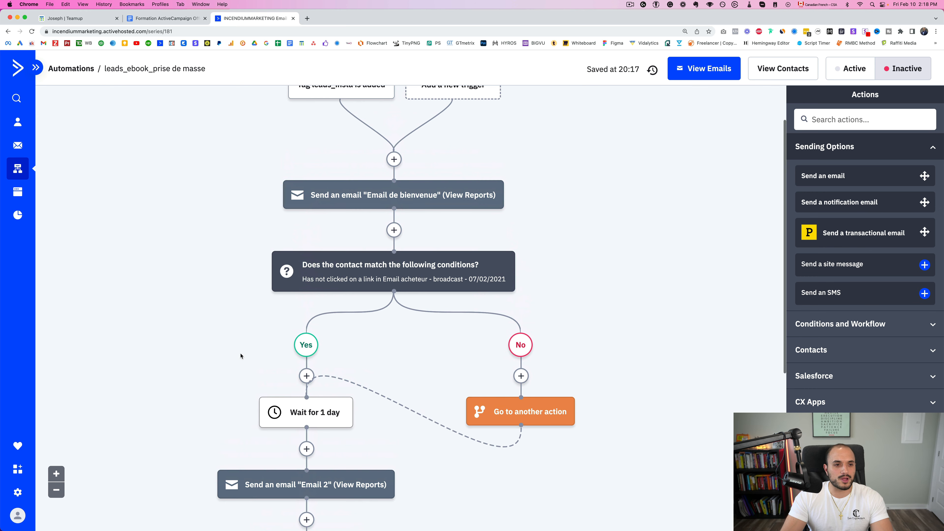
pyautogui.click(11, 170)
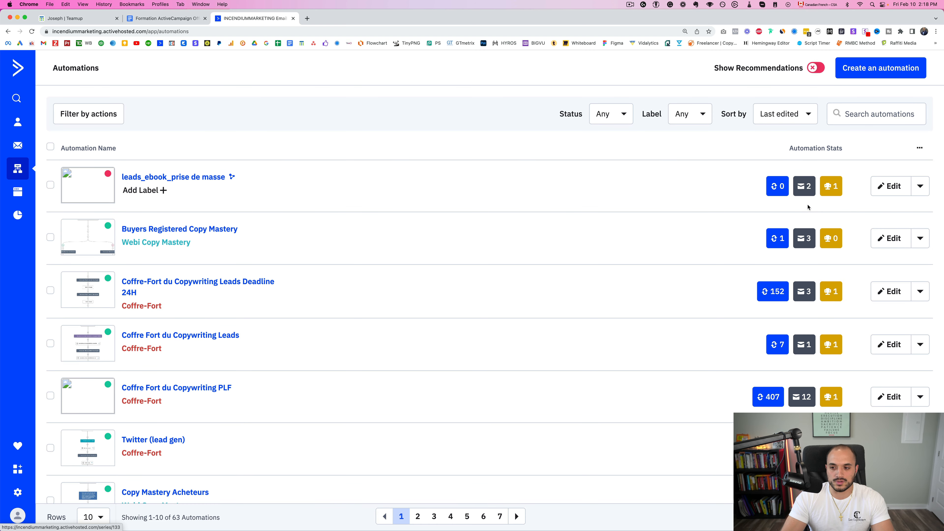
# Delete the leads_ebook_prise de masse automation, acknowledging all four deletion warnings
pyautogui.click(920, 186)
pyautogui.click(856, 300)
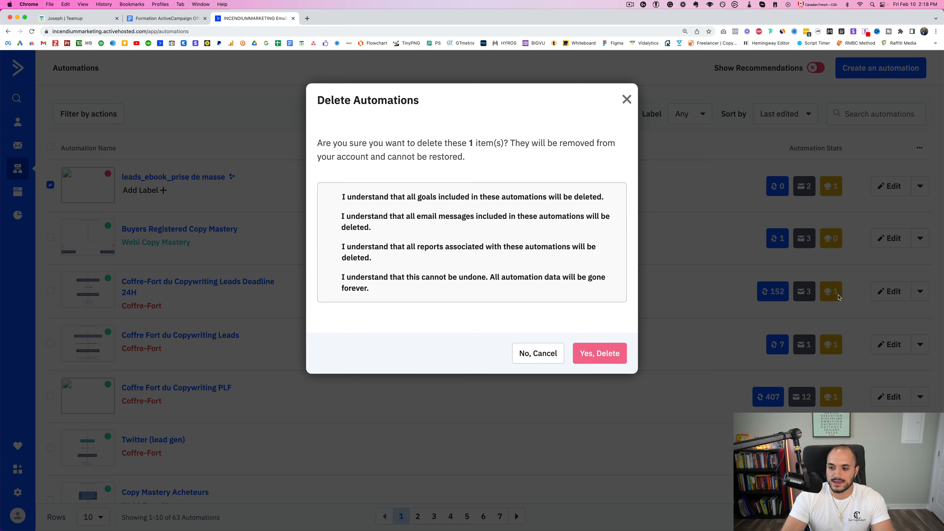
pyautogui.click(331, 196)
pyautogui.click(331, 215)
pyautogui.click(330, 245)
pyautogui.click(330, 276)
pyautogui.click(602, 355)
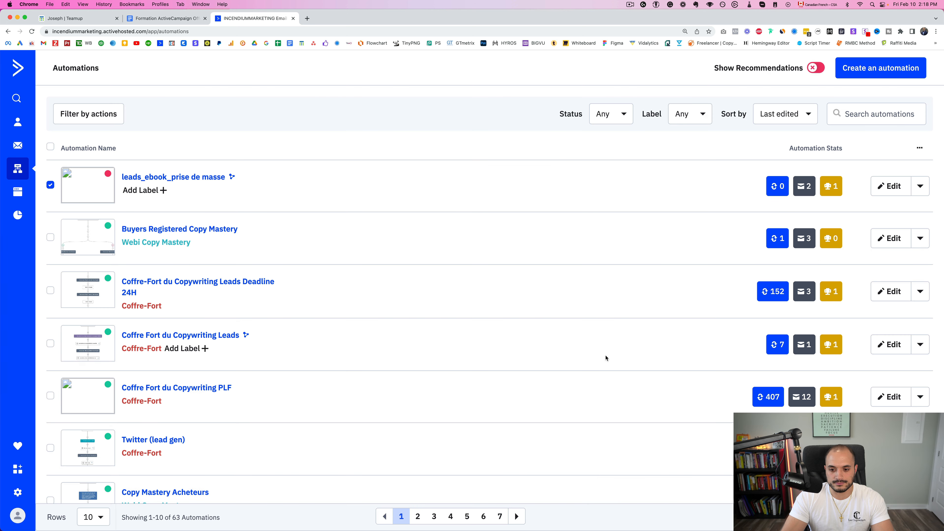
# Open Coffre Fort du Copywriting PLF in a new tab and switch to it
pyautogui.click(875, 110)
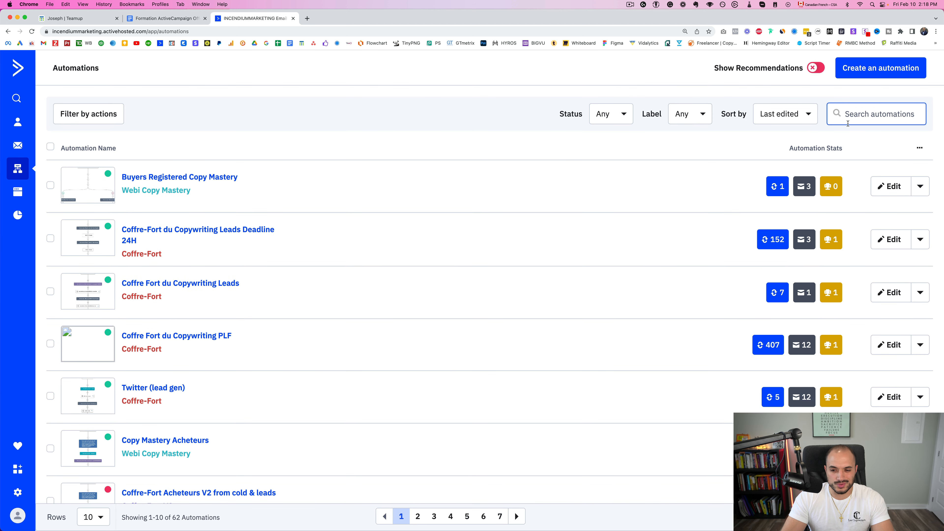
pyautogui.keyDown('super'); pyautogui.click(228, 336); pyautogui.keyUp('super')
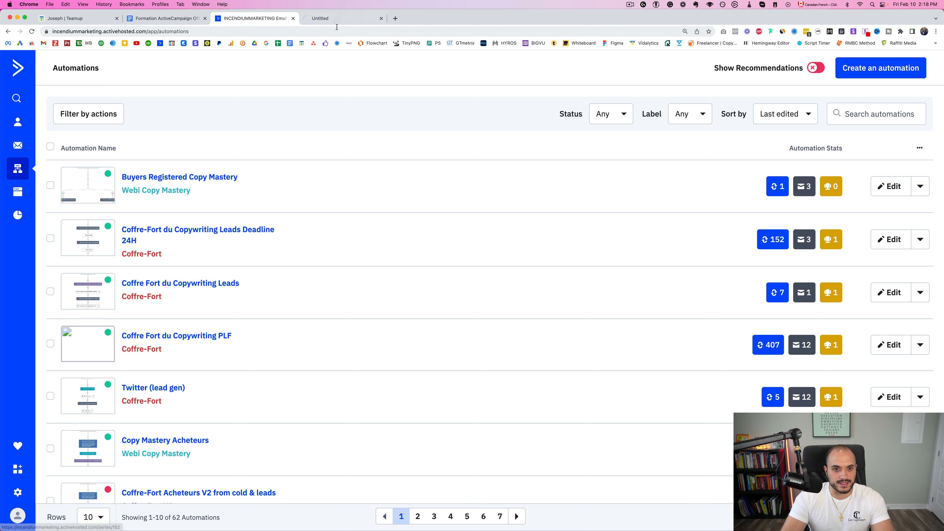
pyautogui.click(337, 19)
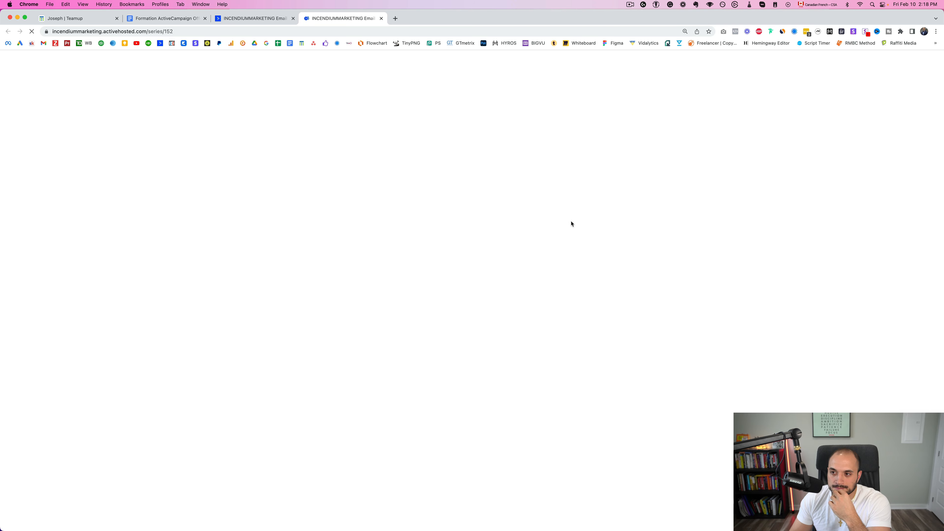
pyautogui.click(630, 4)
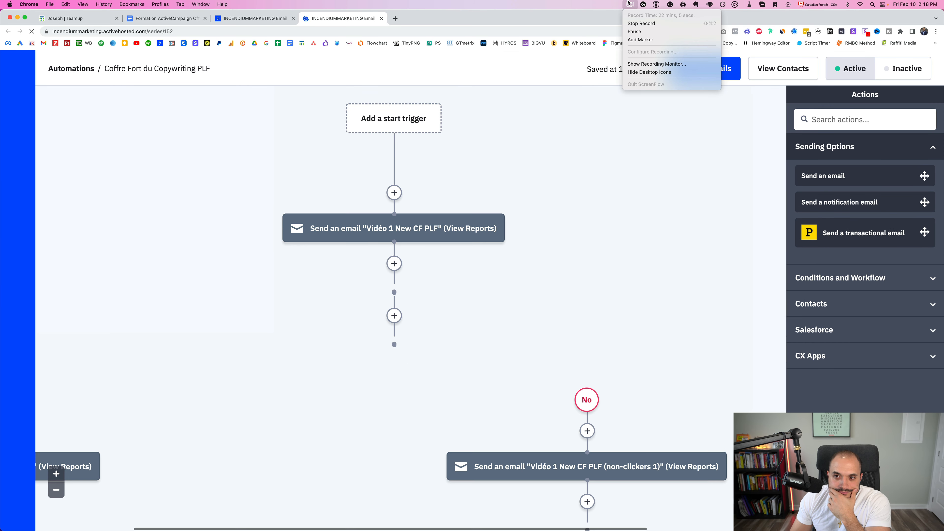
pyautogui.click(498, 125)
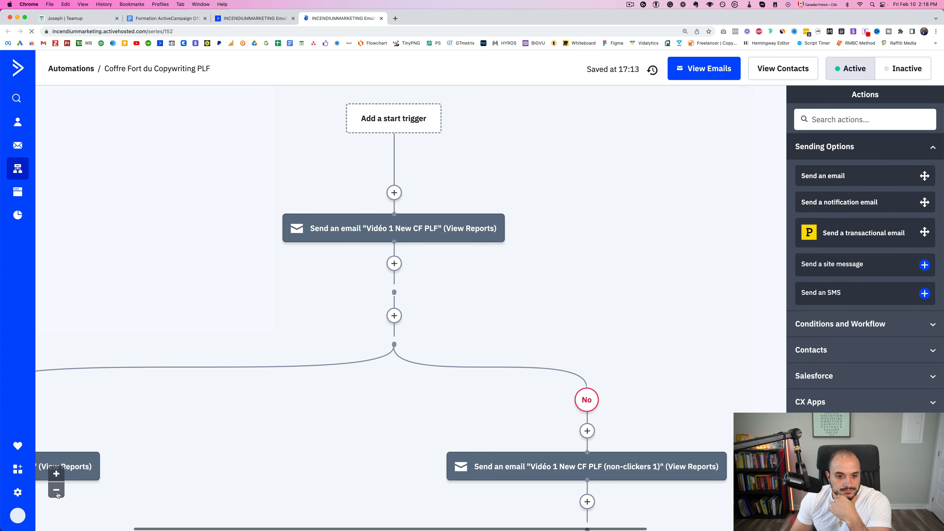
pyautogui.click(56, 491)
pyautogui.click(56, 491)
pyautogui.click(57, 490)
pyautogui.click(57, 490)
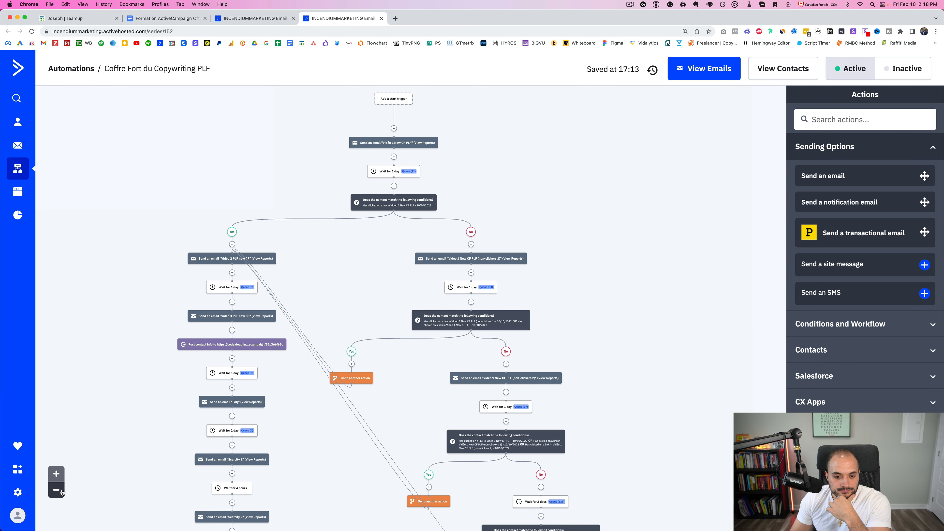
pyautogui.click(56, 474)
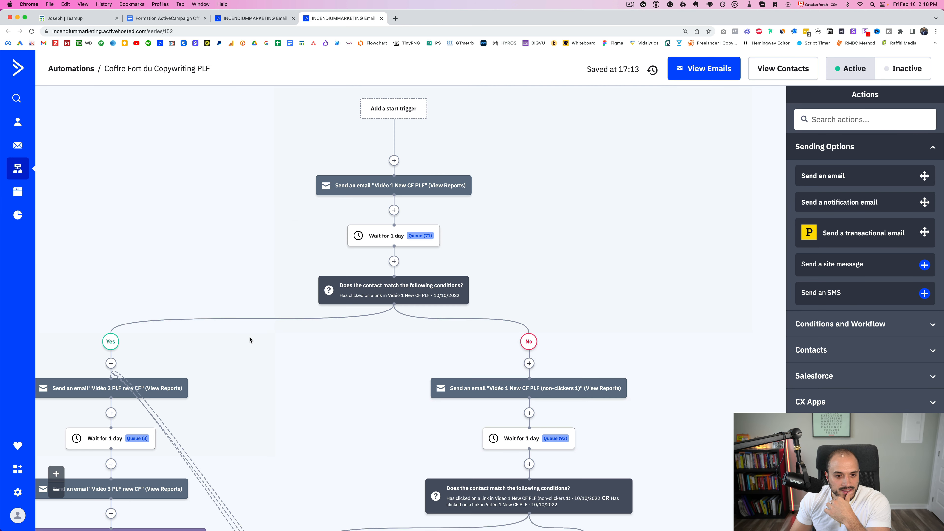
pyautogui.moveTo(400, 189)
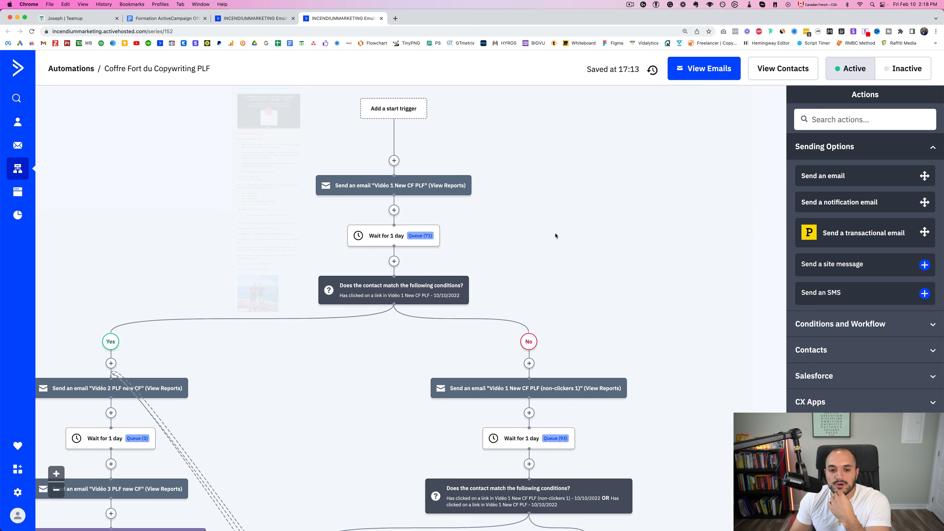
pyautogui.moveTo(408, 286)
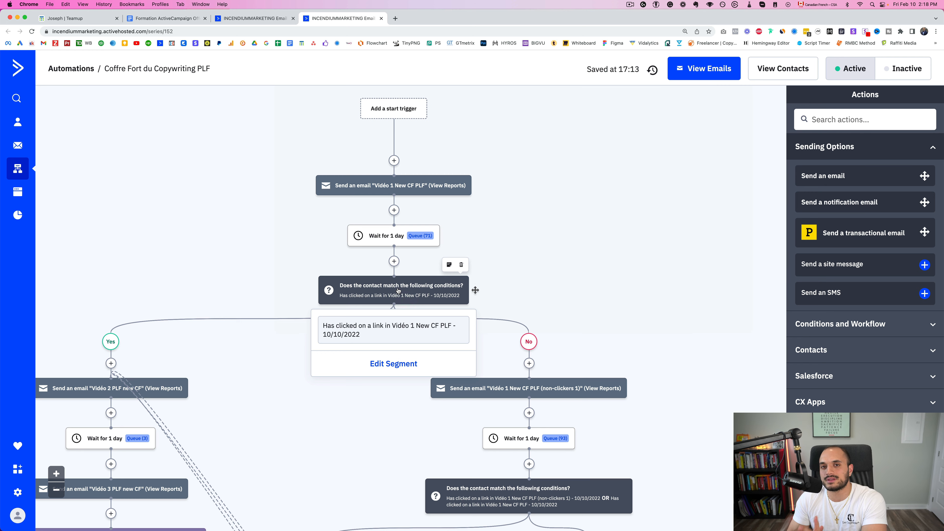
pyautogui.scroll(-5, 118, 314)
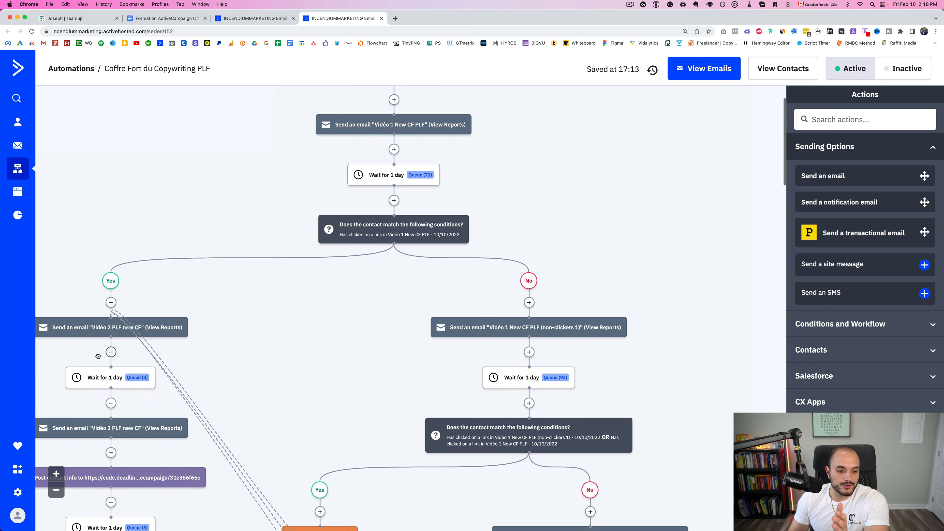
pyautogui.scroll(-20, 119, 315)
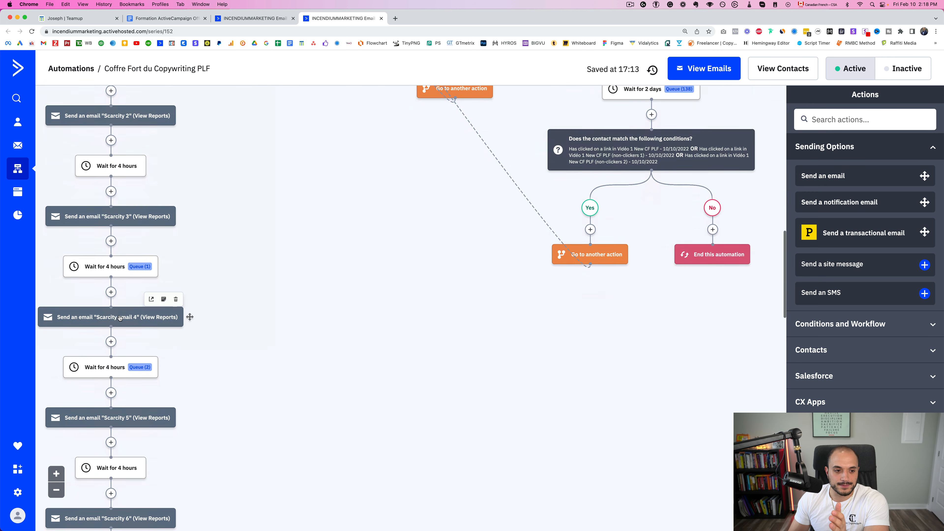
pyautogui.scroll(20, 164, 332)
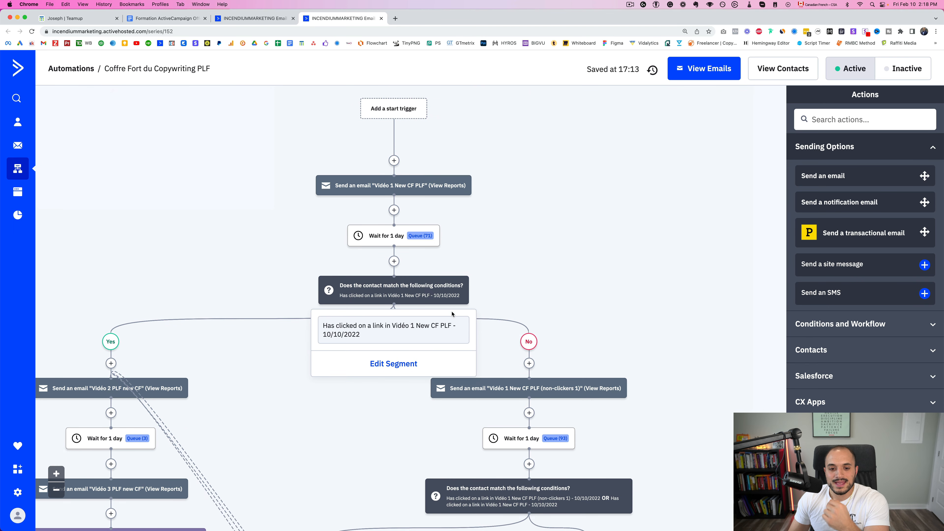
pyautogui.scroll(-3, 506, 305)
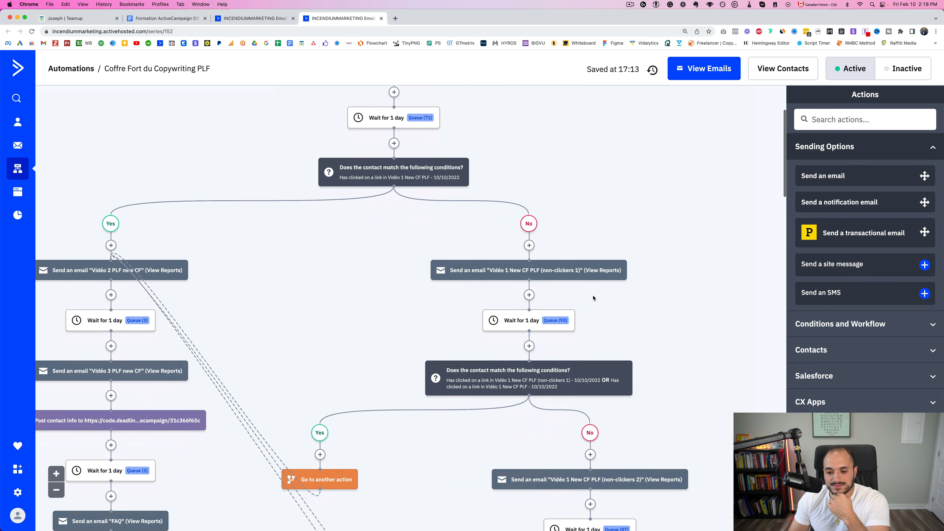
pyautogui.moveTo(530, 274)
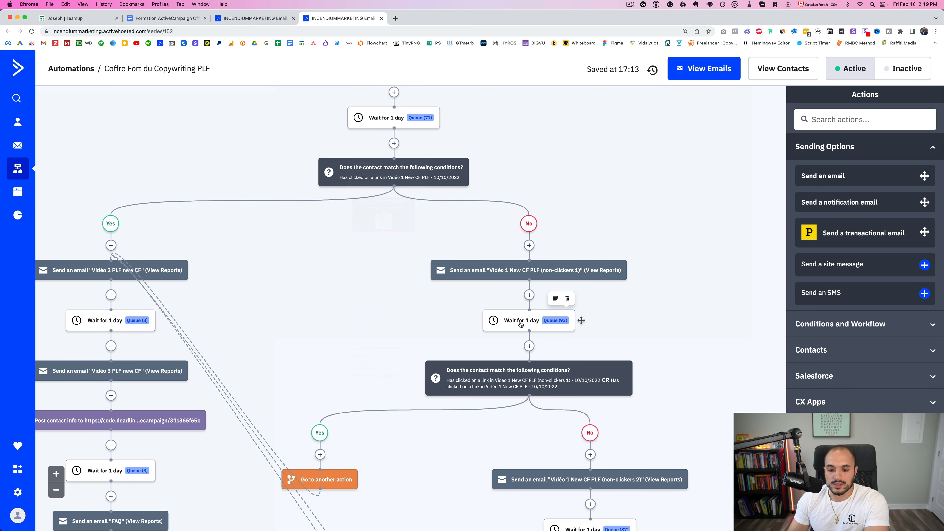
pyautogui.scroll(-1, 521, 308)
pyautogui.moveTo(533, 342)
pyautogui.scroll(2, 531, 344)
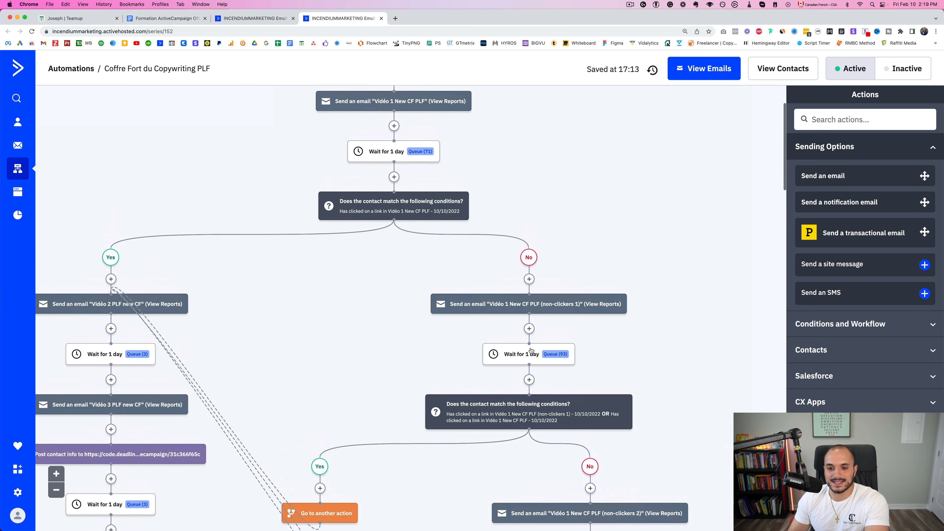
pyautogui.scroll(1, 518, 390)
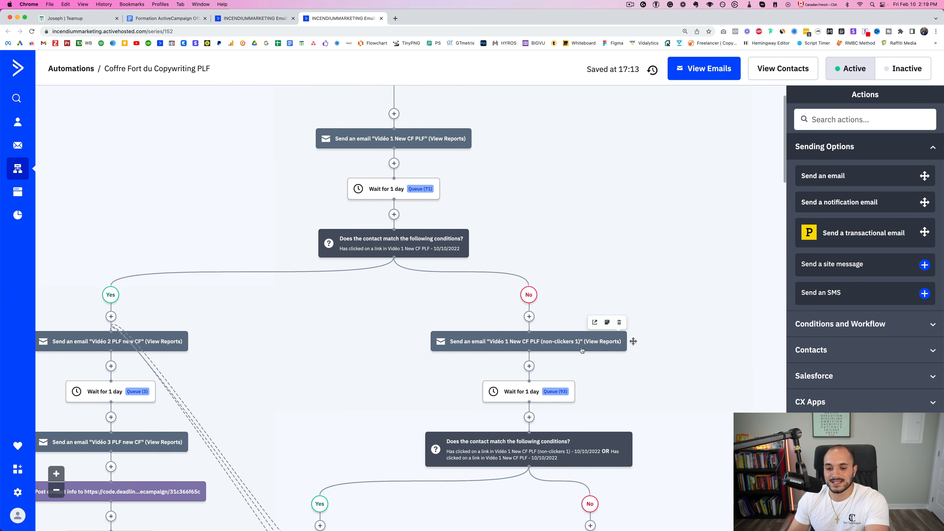
pyautogui.moveTo(386, 143)
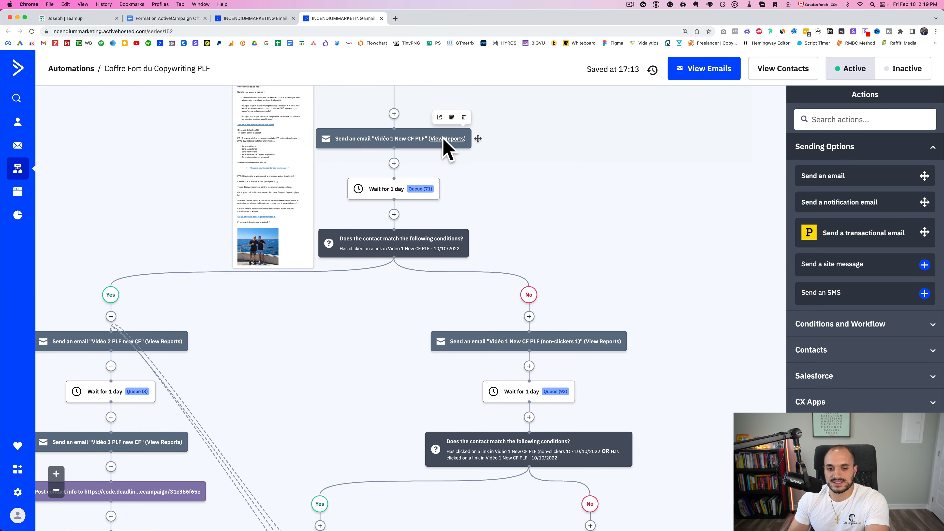
pyautogui.scroll(-3, 386, 261)
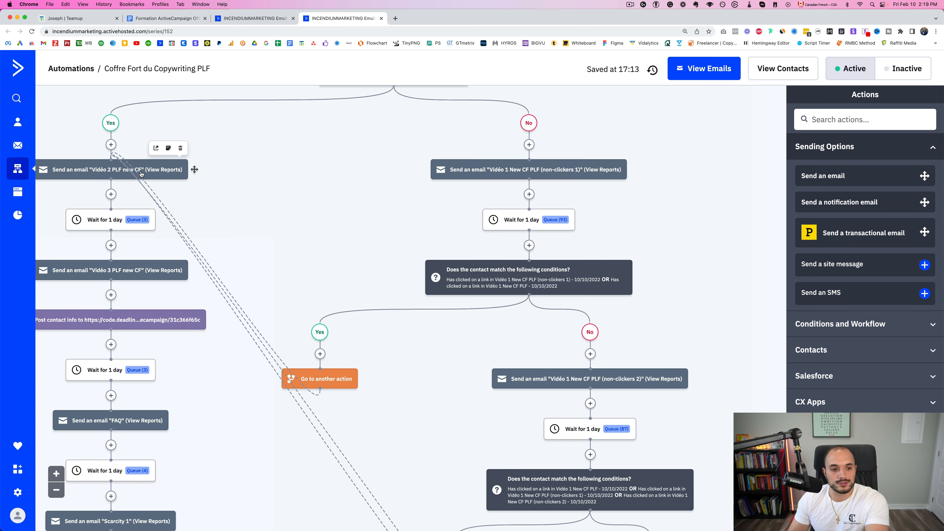
pyautogui.scroll(3, 141, 174)
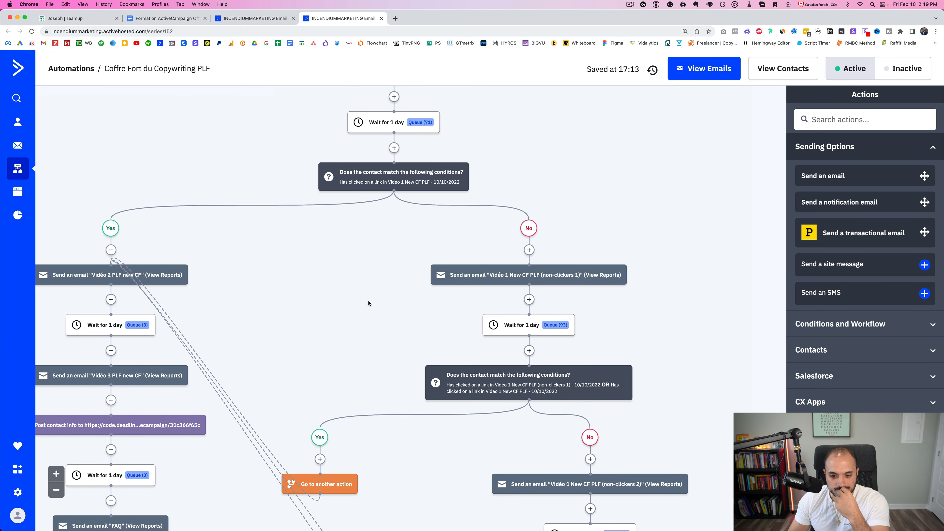
pyautogui.scroll(-3, 368, 303)
pyautogui.moveTo(587, 324)
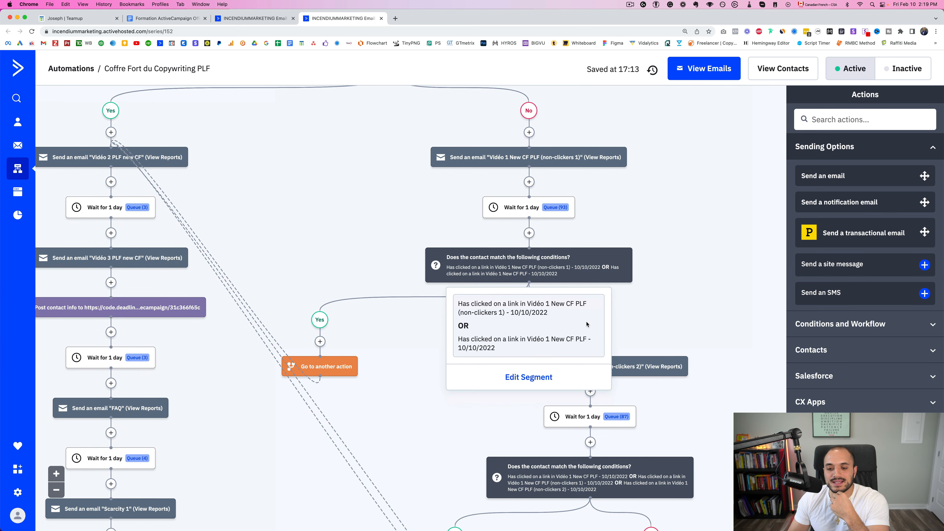
pyautogui.scroll(-1, 587, 335)
pyautogui.moveTo(576, 353)
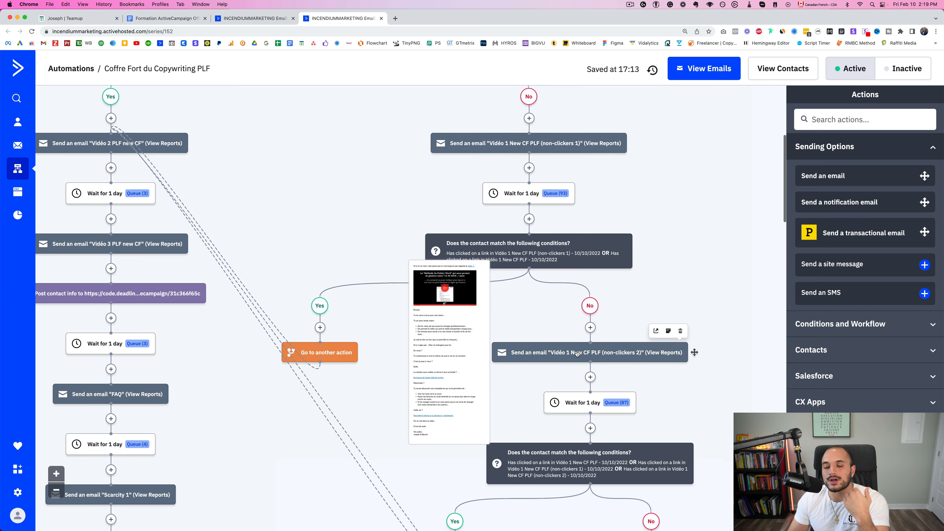
pyautogui.scroll(-4, 577, 353)
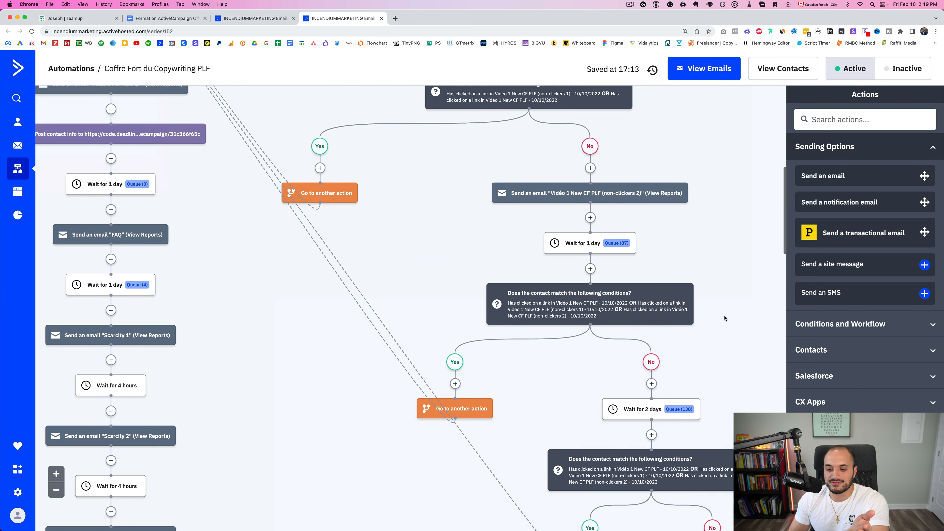
pyautogui.scroll(-5, 624, 334)
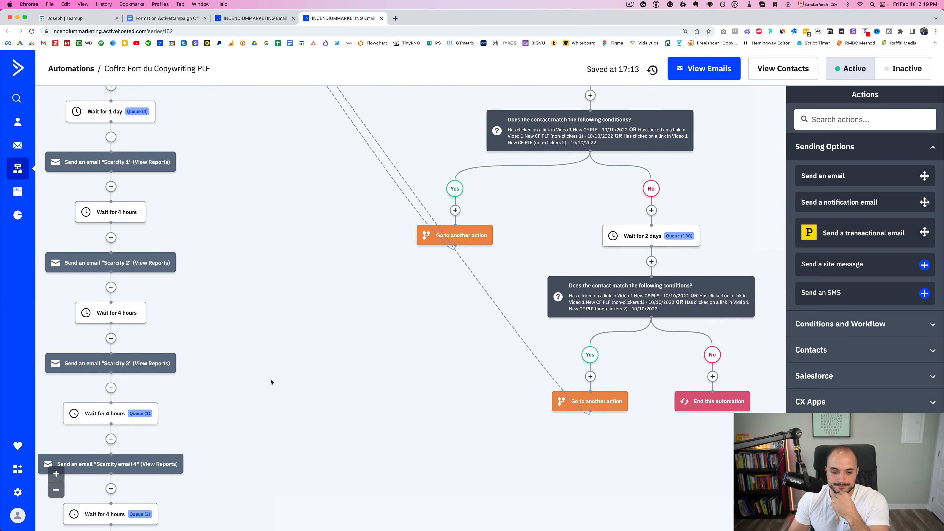
pyautogui.scroll(-12, 290, 368)
pyautogui.hscroll(-5, 327, 324)
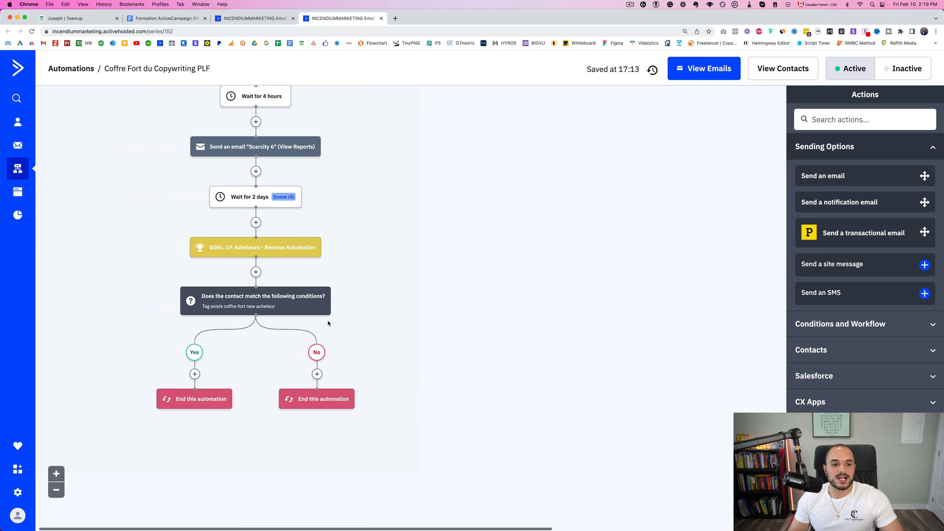
pyautogui.hscroll(-2, 328, 324)
pyautogui.moveTo(316, 250)
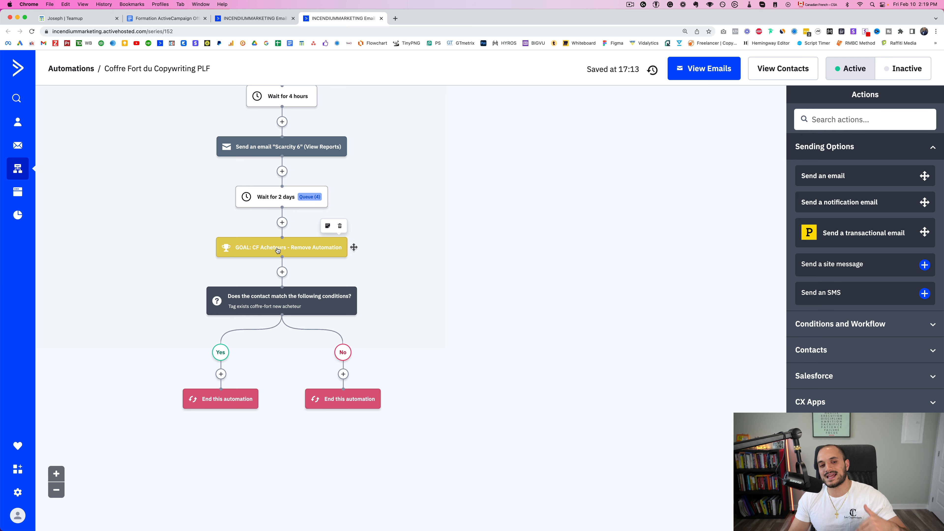
pyautogui.scroll(20, 338, 372)
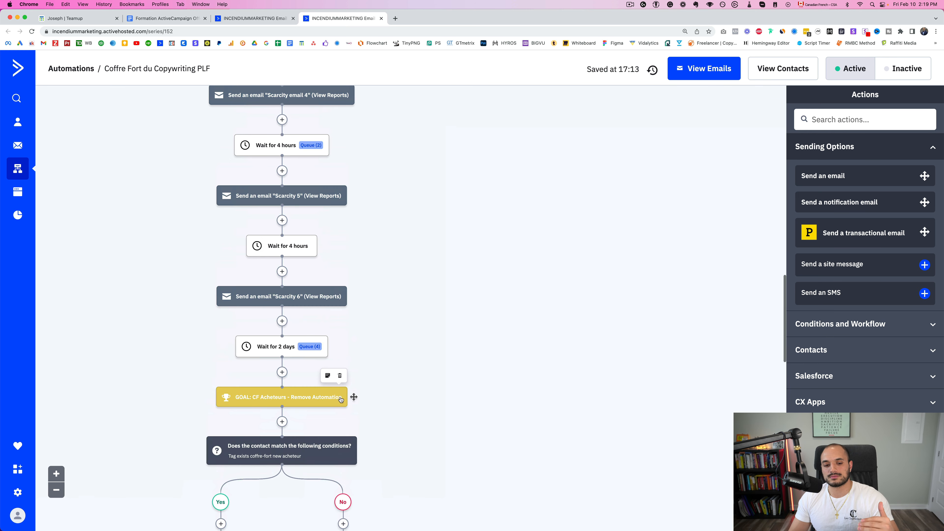
pyautogui.scroll(-5, 368, 327)
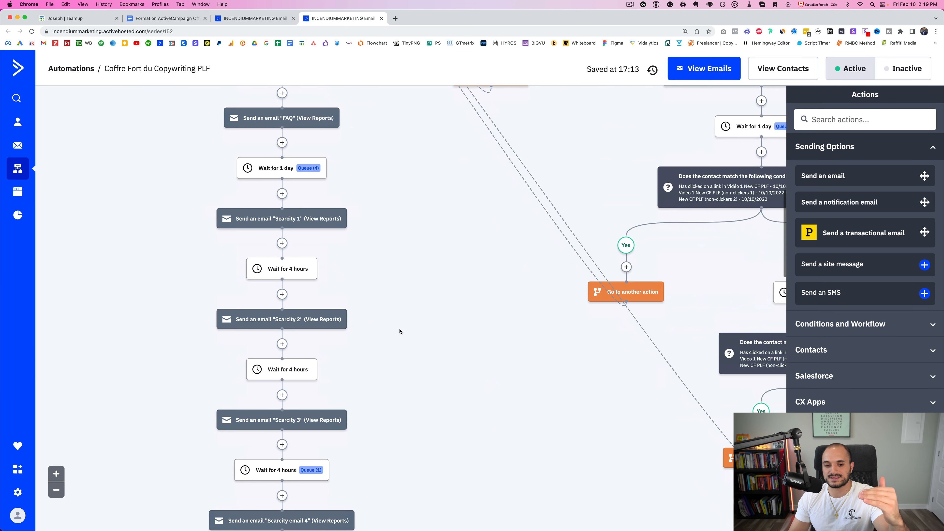
pyautogui.scroll(-15, 386, 194)
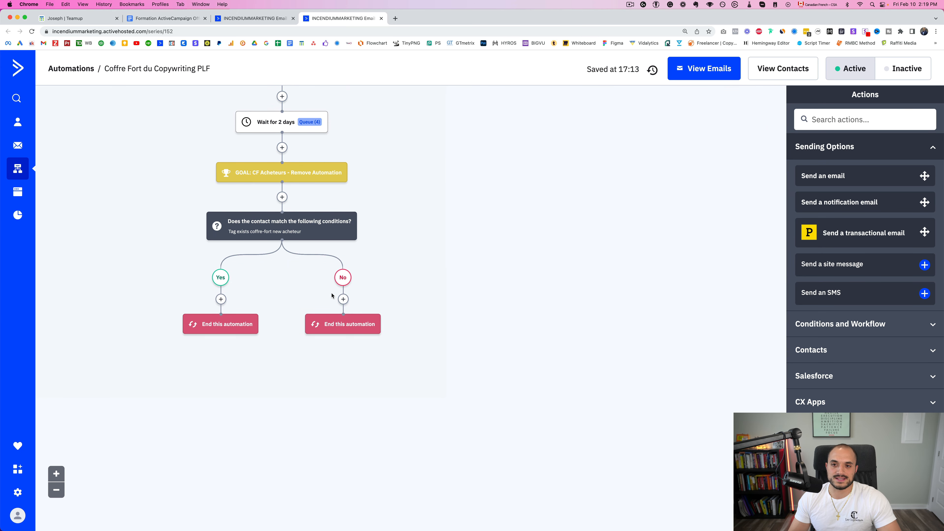
pyautogui.scroll(20, 416, 242)
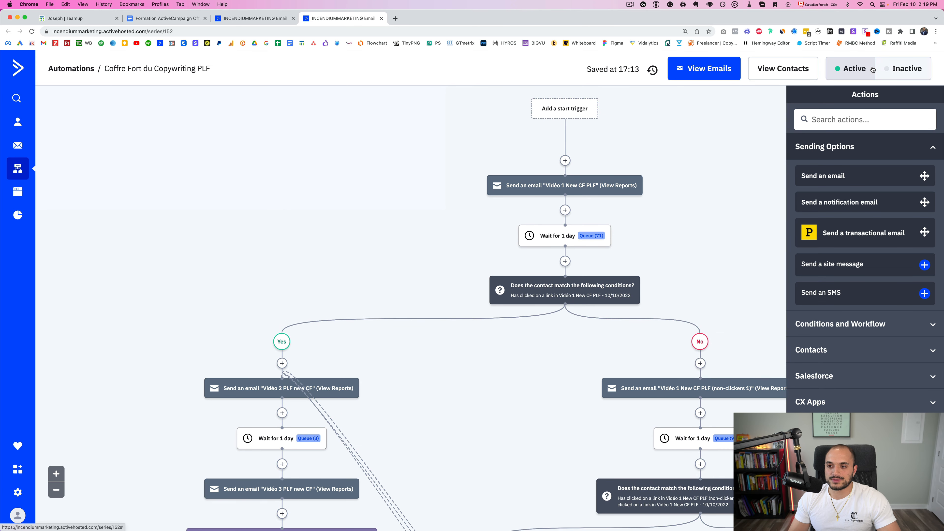
# Switch Coffre Fort du Copywriting PLF to Inactive and back to Active, then collapse Conditions and Workflow
pyautogui.click(917, 69)
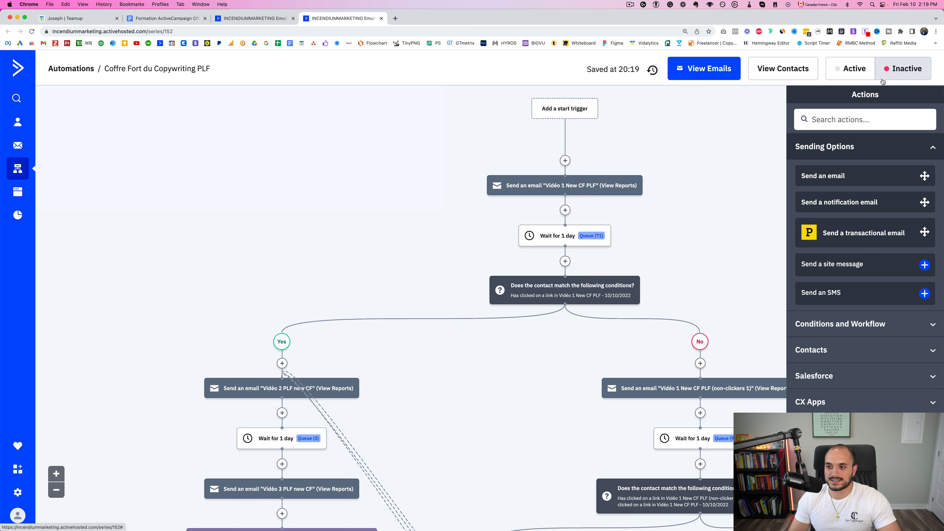
pyautogui.click(851, 70)
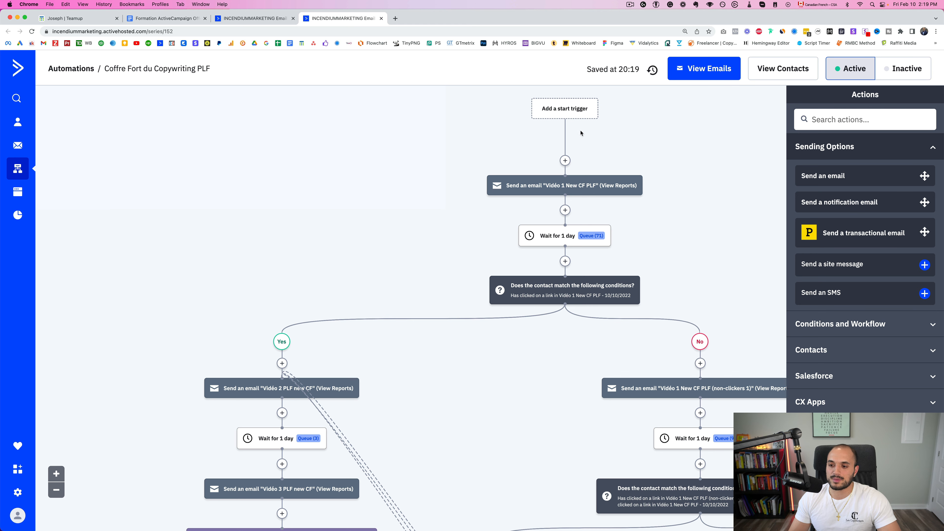
pyautogui.click(919, 326)
pyautogui.click(941, 174)
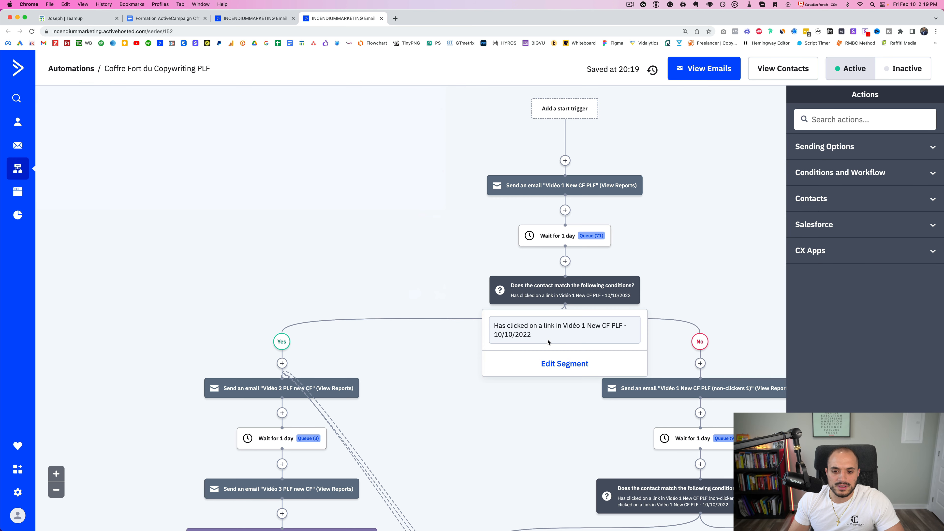
pyautogui.scroll(-1, 286, 354)
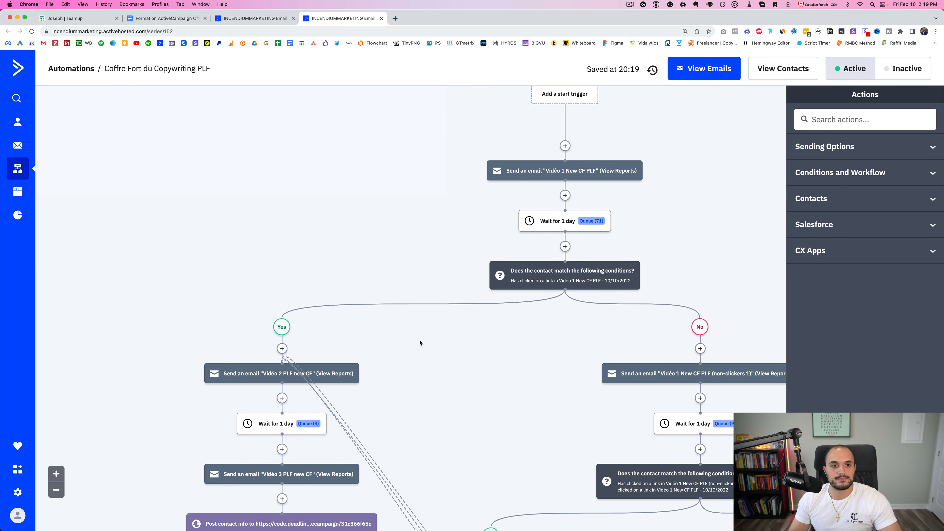